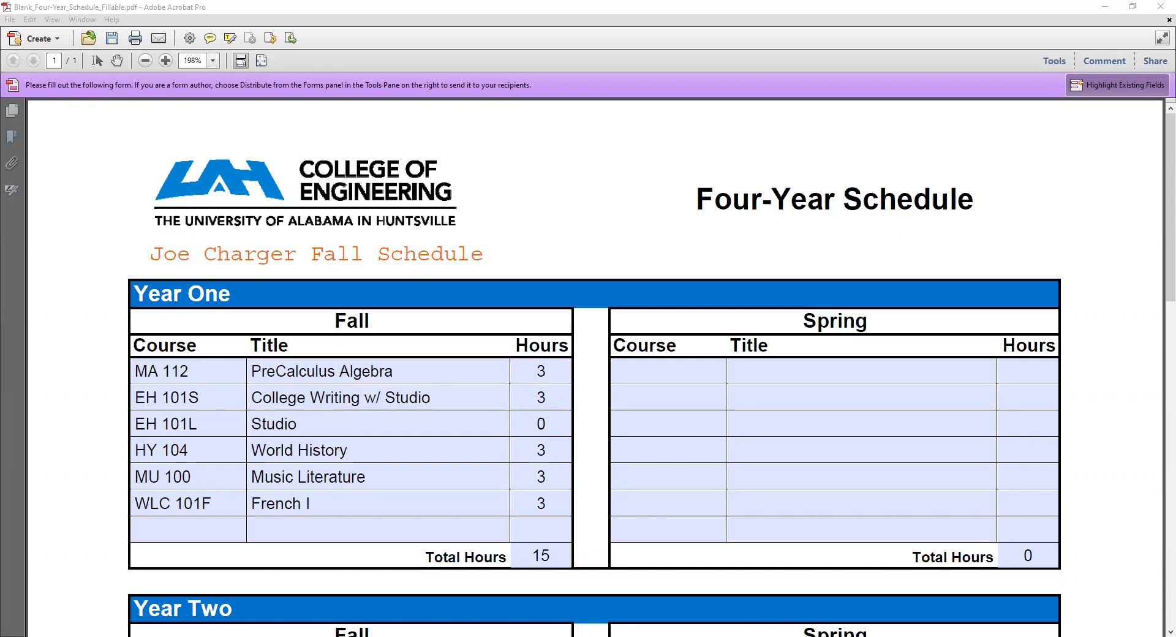
Step: Switch to the browser's myUAH home page and open Schedule Planner from the Student Services registration links
{"action": "key", "text": "alt+Tab"}
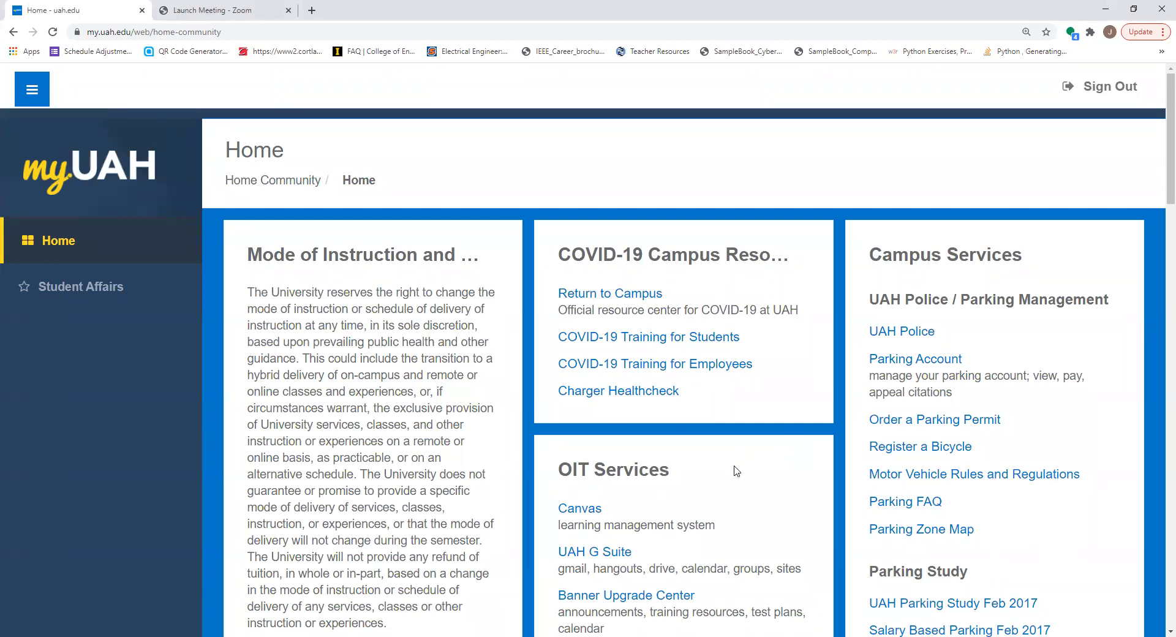
{"action": "scroll", "coordinate": [692, 514], "scroll_direction": "down", "scroll_amount": 8}
{"action": "scroll", "coordinate": [693, 514], "scroll_direction": "down", "scroll_amount": 4}
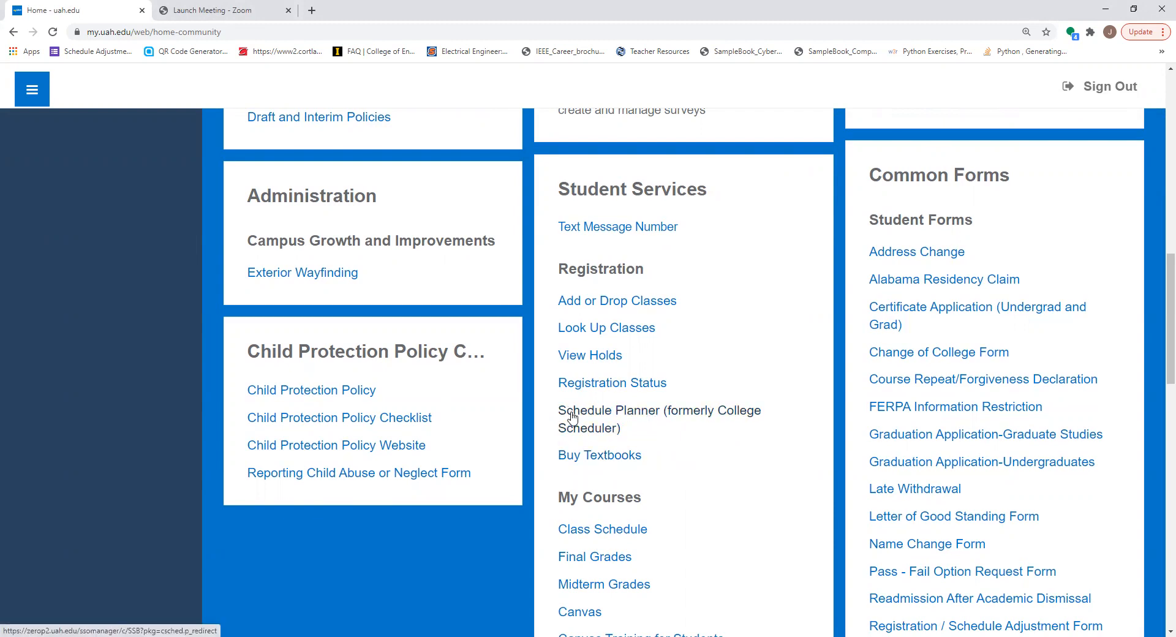
{"action": "left_click", "coordinate": [601, 415]}
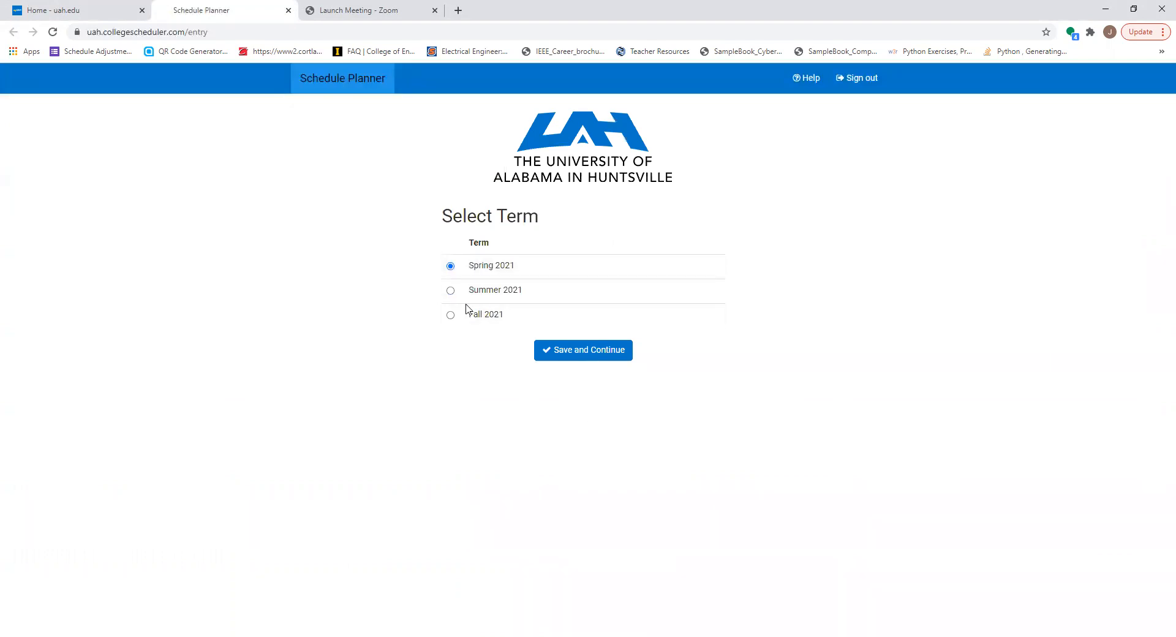
Step: Choose the Fall 2021 term and remove all existing breaks, confirming their deletion
{"action": "left_click", "coordinate": [452, 316]}
{"action": "left_click", "coordinate": [580, 354]}
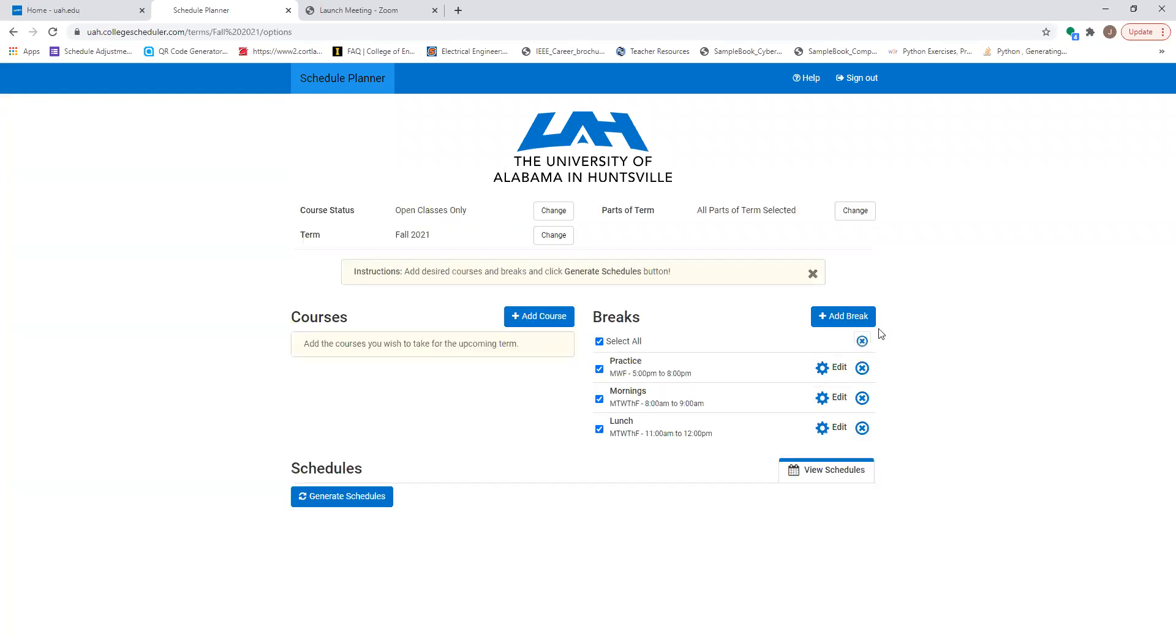
{"action": "left_click", "coordinate": [862, 341]}
{"action": "left_click", "coordinate": [724, 391]}
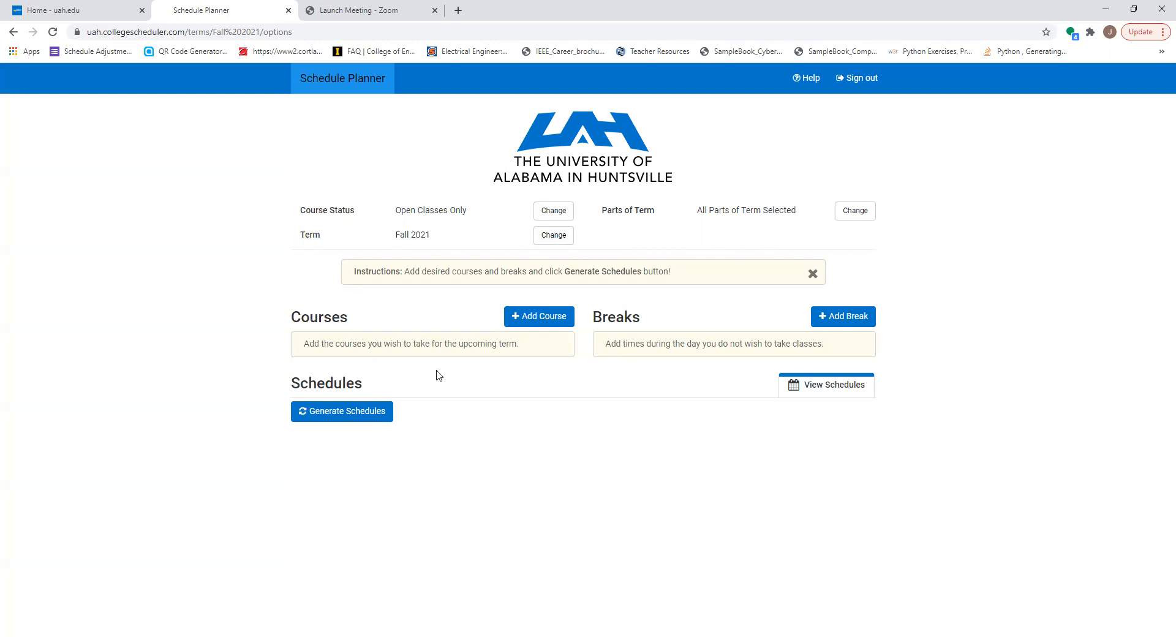
Step: Add the Mathematics course 112 Precalculus Algebra to the Fall 2021 course list
{"action": "left_click", "coordinate": [514, 325]}
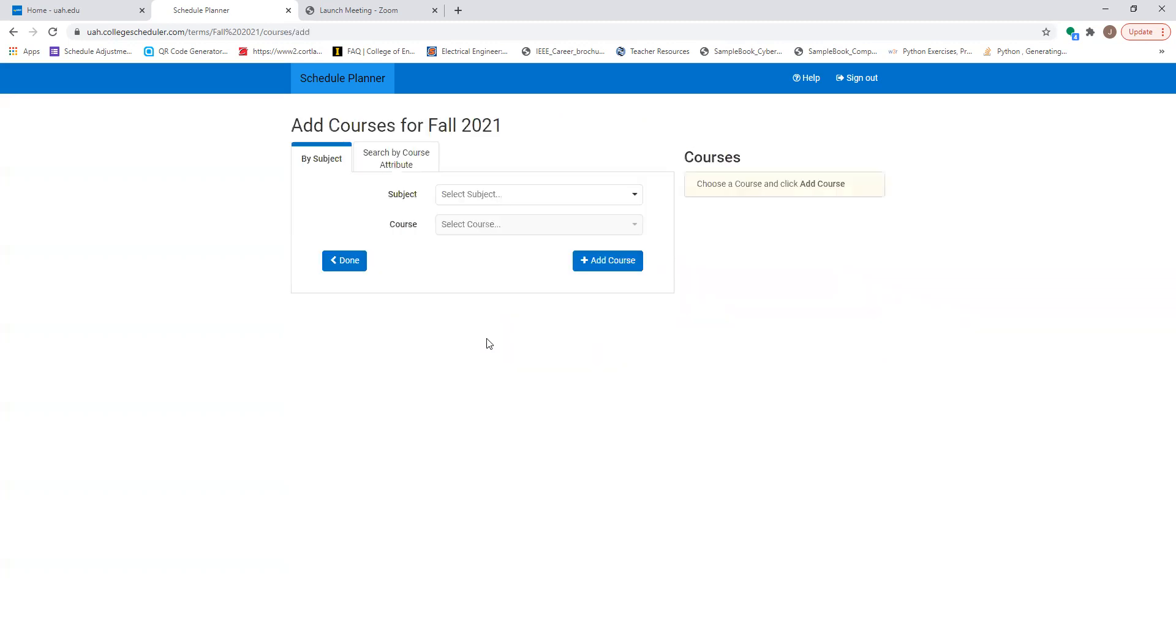
{"action": "left_click", "coordinate": [637, 202]}
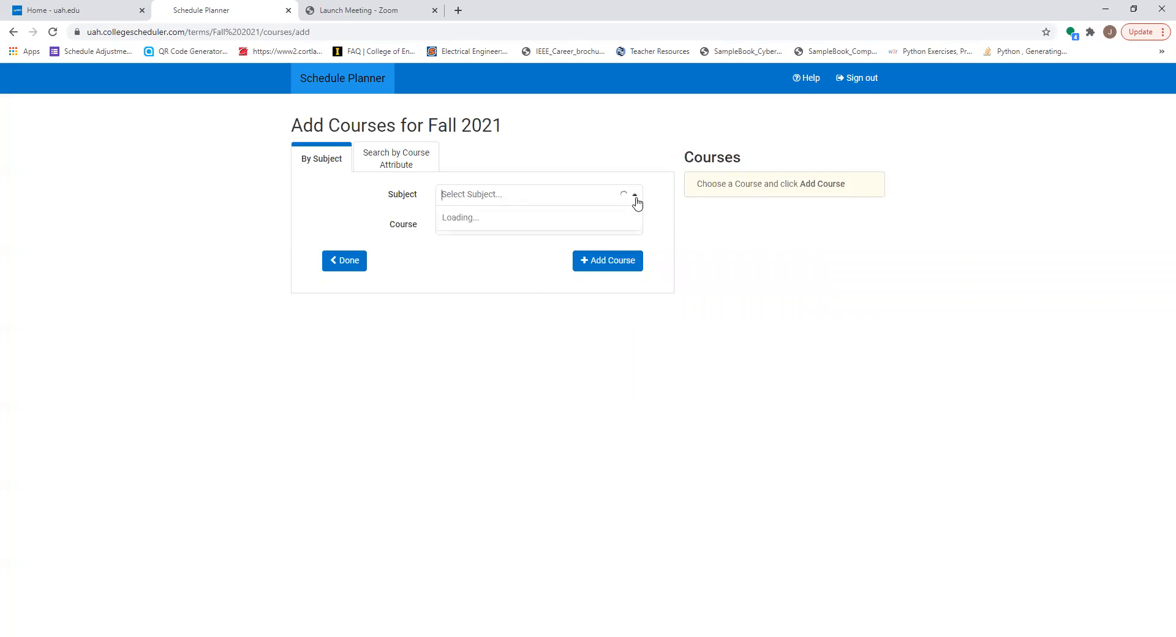
{"action": "scroll", "coordinate": [548, 273], "scroll_direction": "down", "scroll_amount": 1}
{"action": "scroll", "coordinate": [548, 274], "scroll_direction": "down", "scroll_amount": 6}
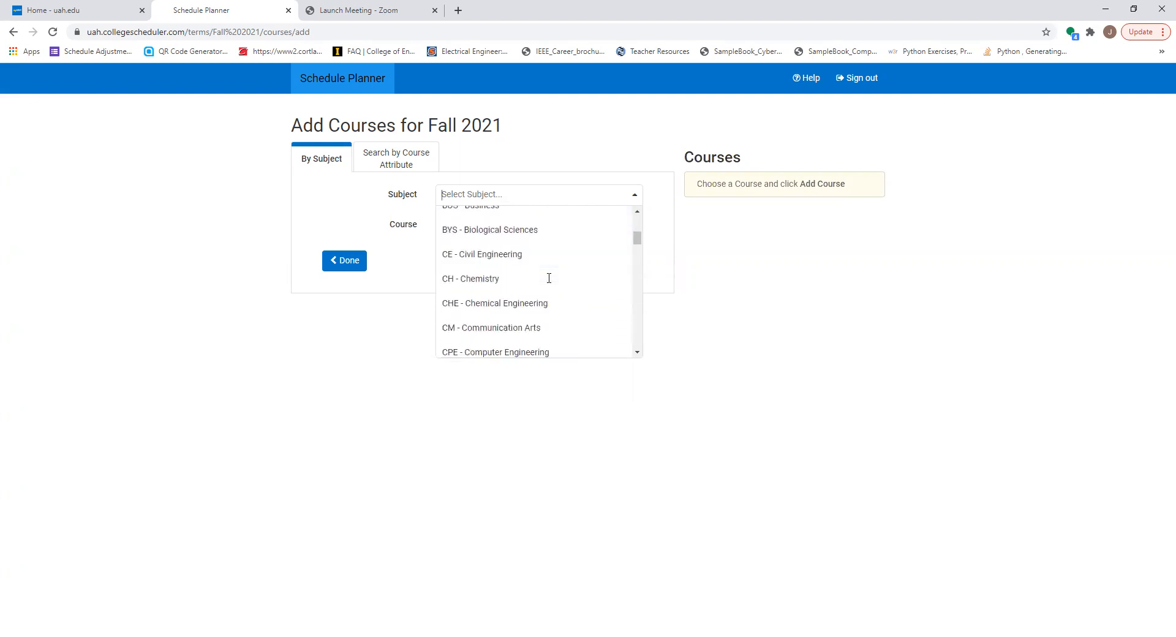
{"action": "scroll", "coordinate": [549, 279], "scroll_direction": "down", "scroll_amount": 5}
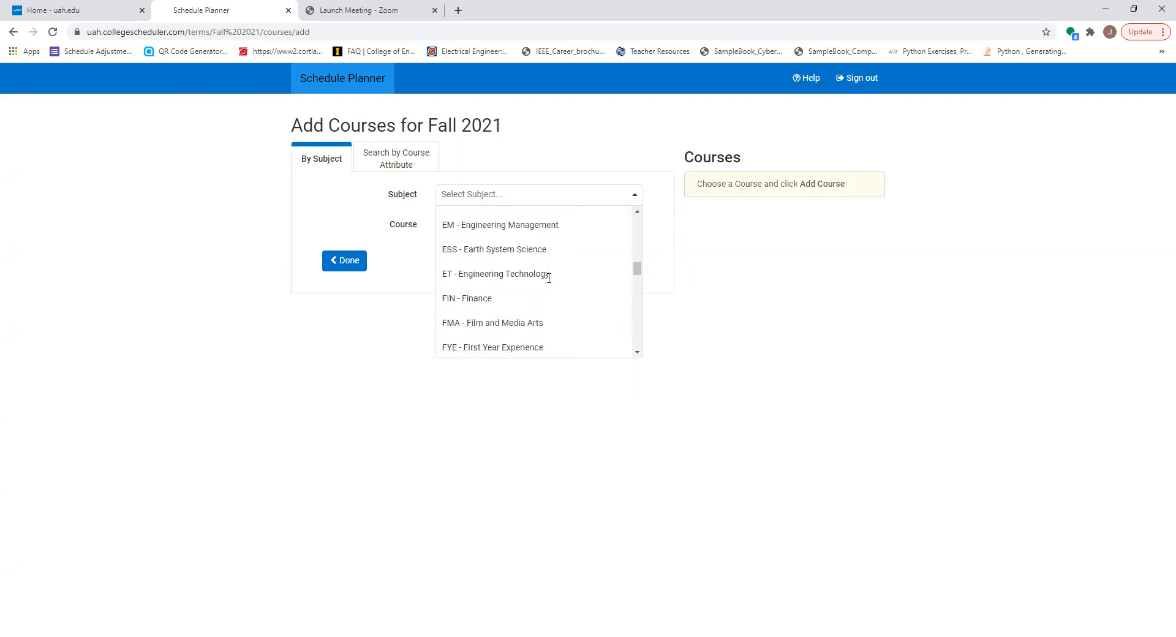
{"action": "scroll", "coordinate": [533, 266], "scroll_direction": "down", "scroll_amount": 2}
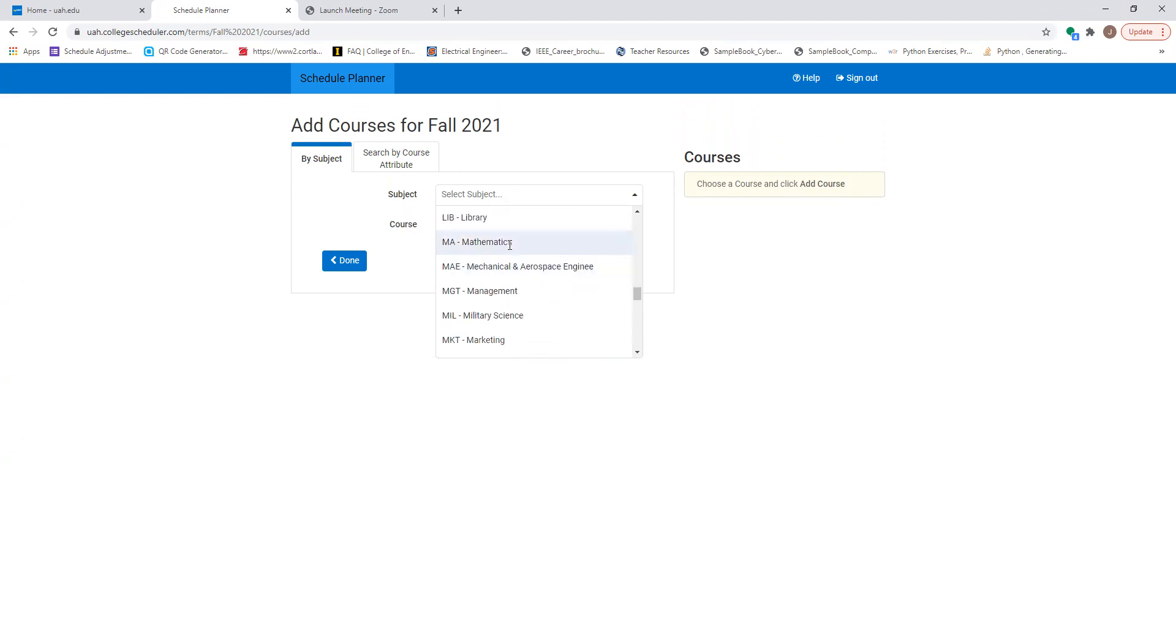
{"action": "left_click", "coordinate": [517, 244]}
{"action": "left_click", "coordinate": [631, 227]}
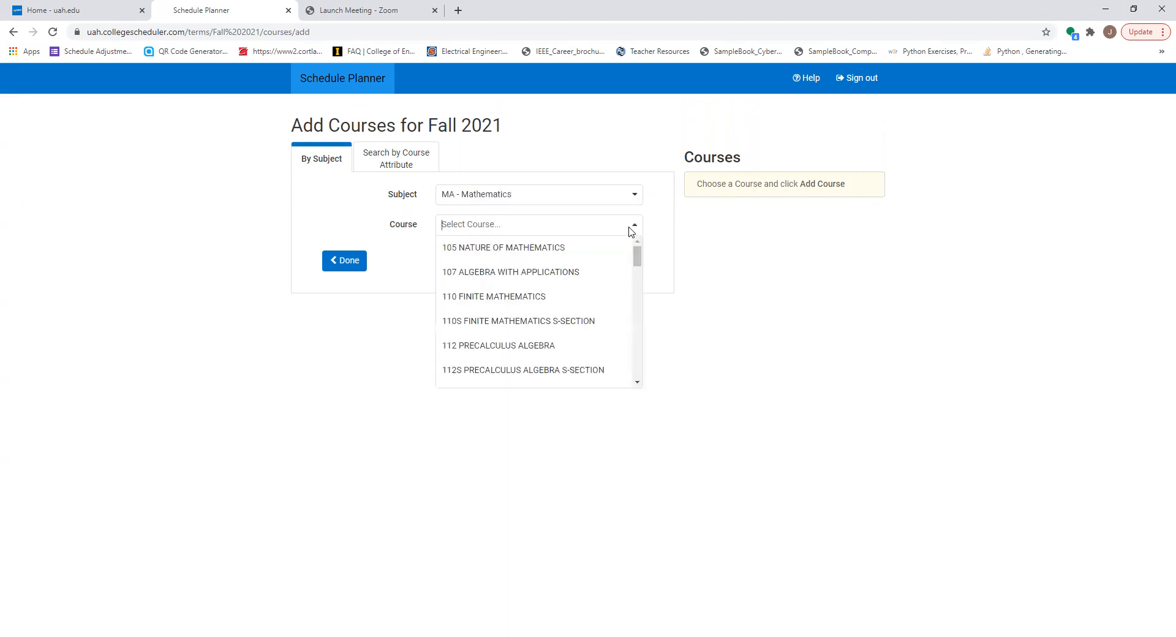
{"action": "left_click", "coordinate": [570, 354]}
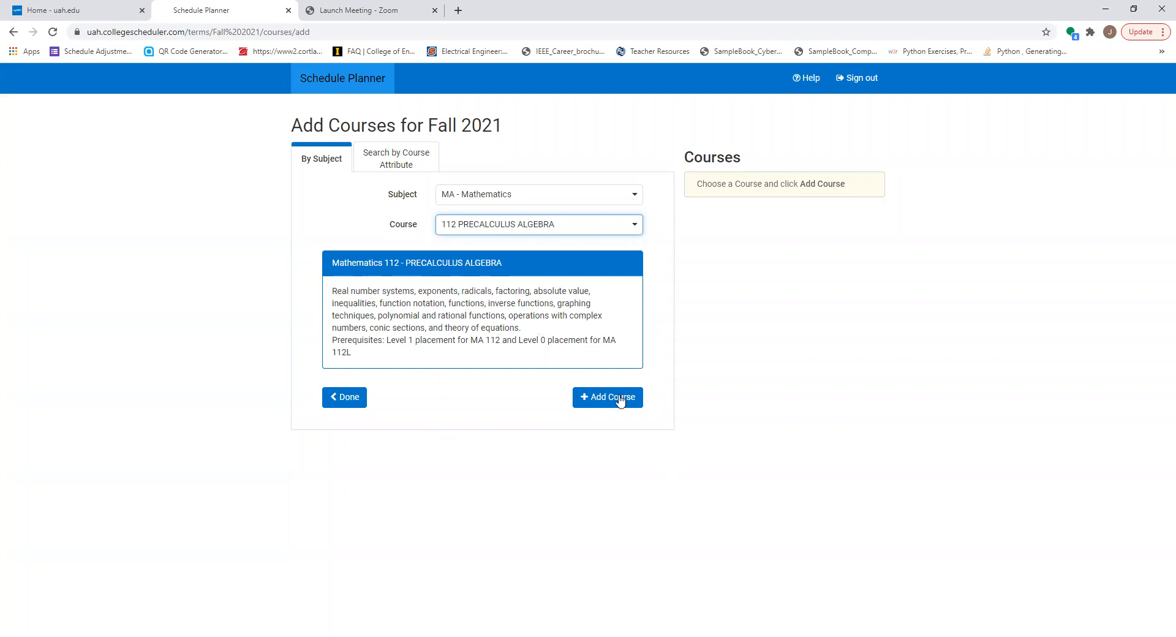
{"action": "left_click", "coordinate": [592, 403]}
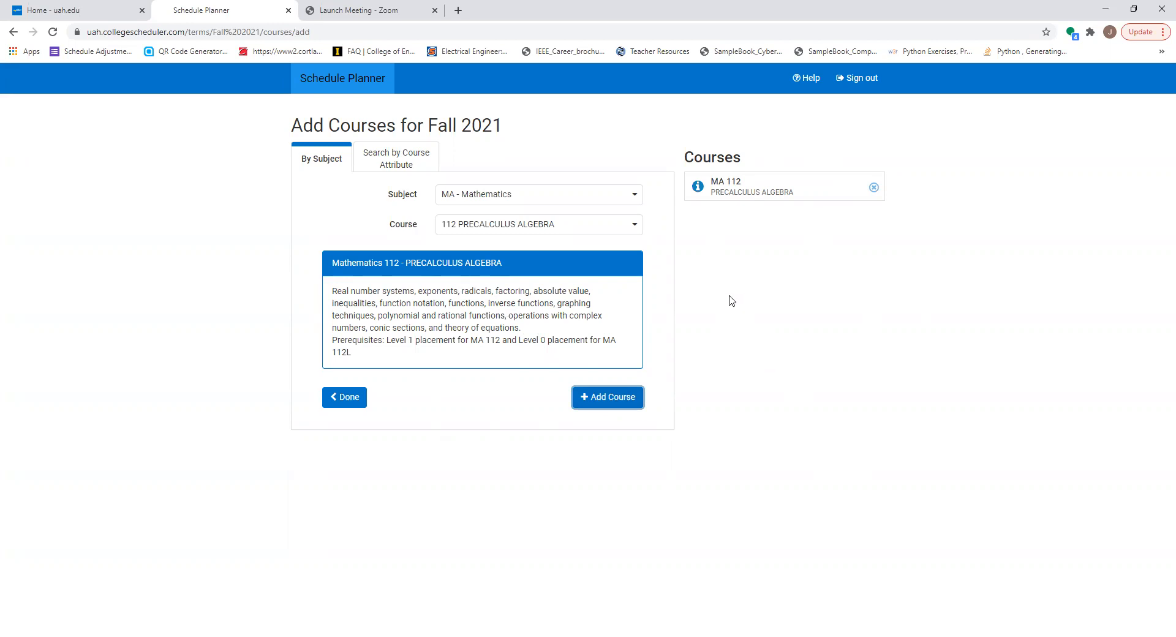
Step: Add the English course 101S College Writing I w/Studio to the course list
{"action": "left_click", "coordinate": [634, 198]}
{"action": "scroll", "coordinate": [583, 254], "scroll_direction": "up", "scroll_amount": 10}
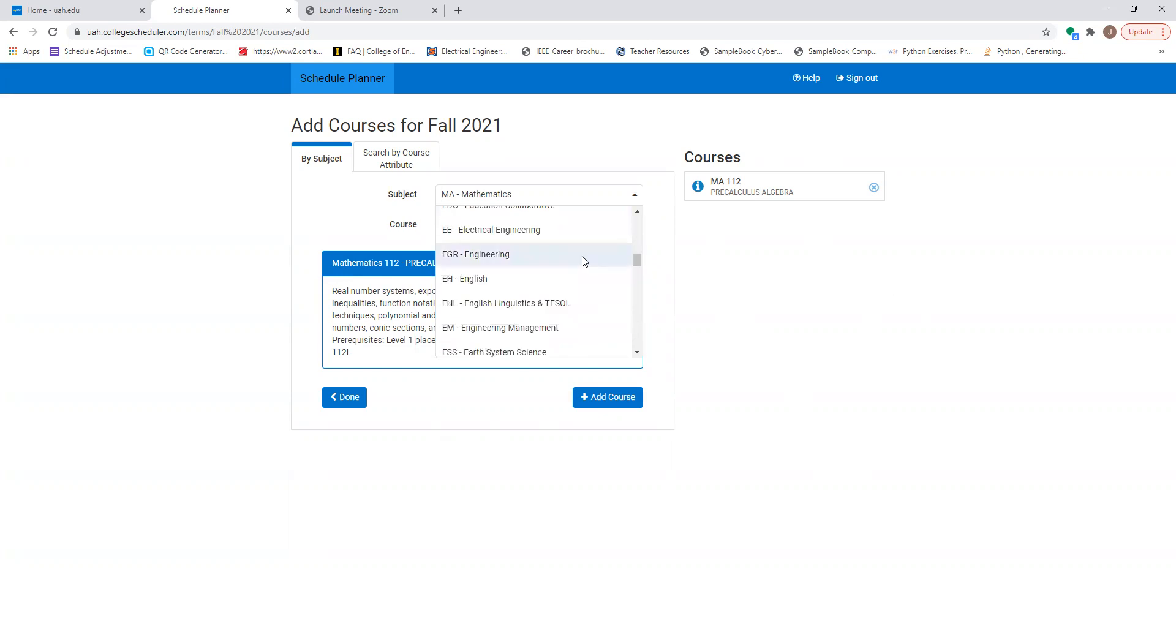
{"action": "left_click", "coordinate": [512, 282]}
{"action": "left_click", "coordinate": [635, 227]}
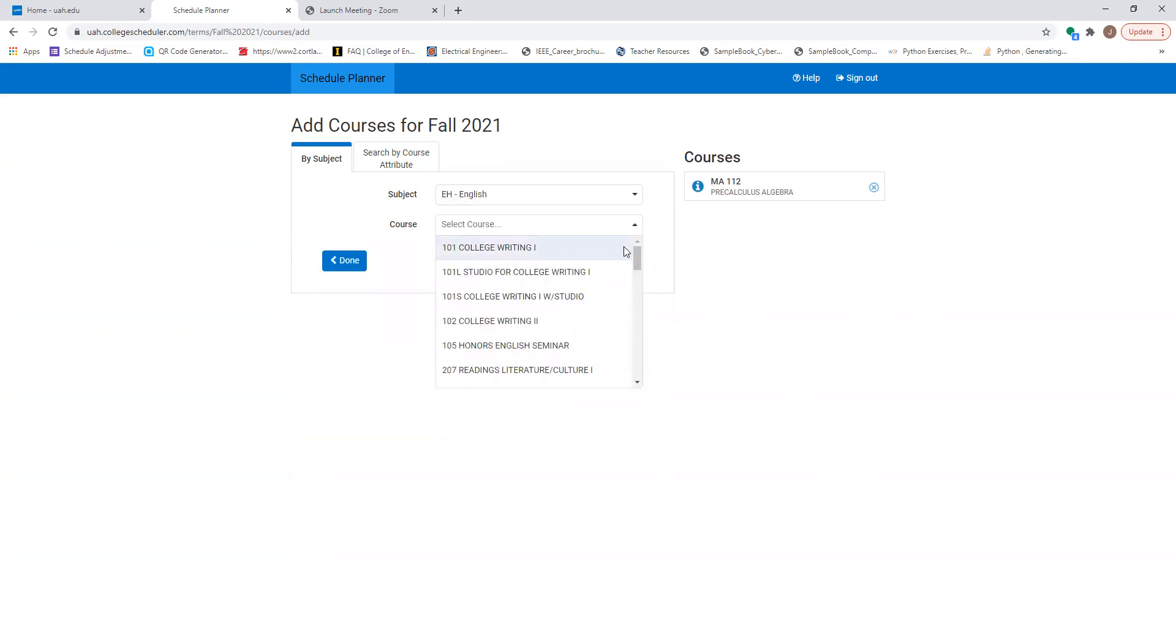
{"action": "left_click", "coordinate": [610, 300]}
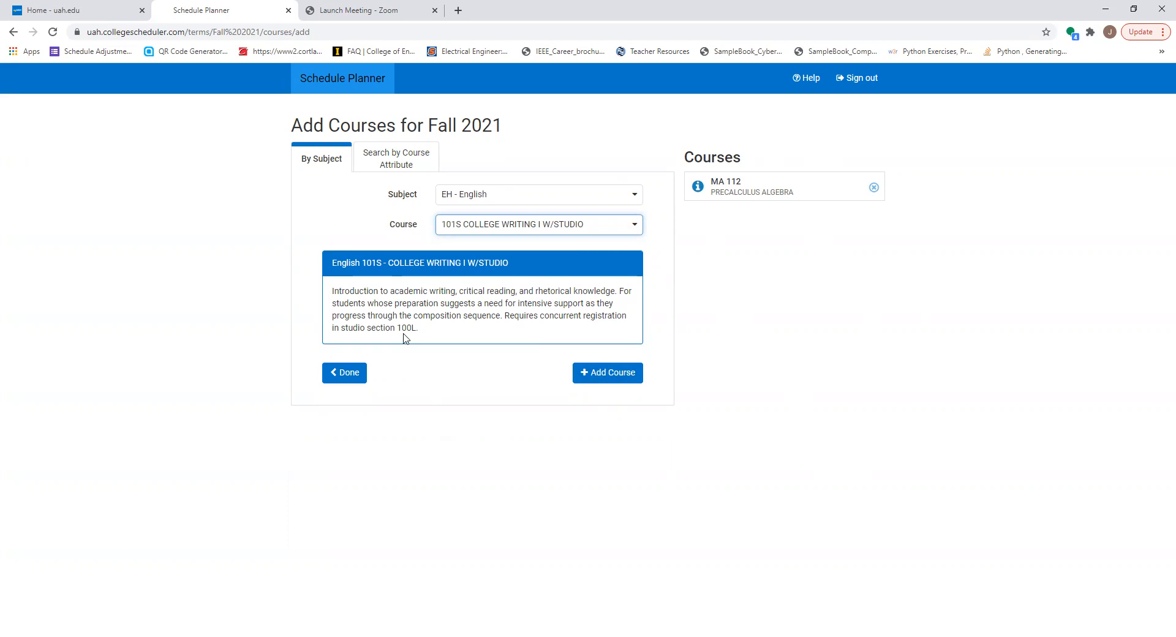
{"action": "left_click", "coordinate": [599, 374]}
Step: Add the English course 101L Studio for College Writing I to the course list
{"action": "left_click", "coordinate": [634, 227]}
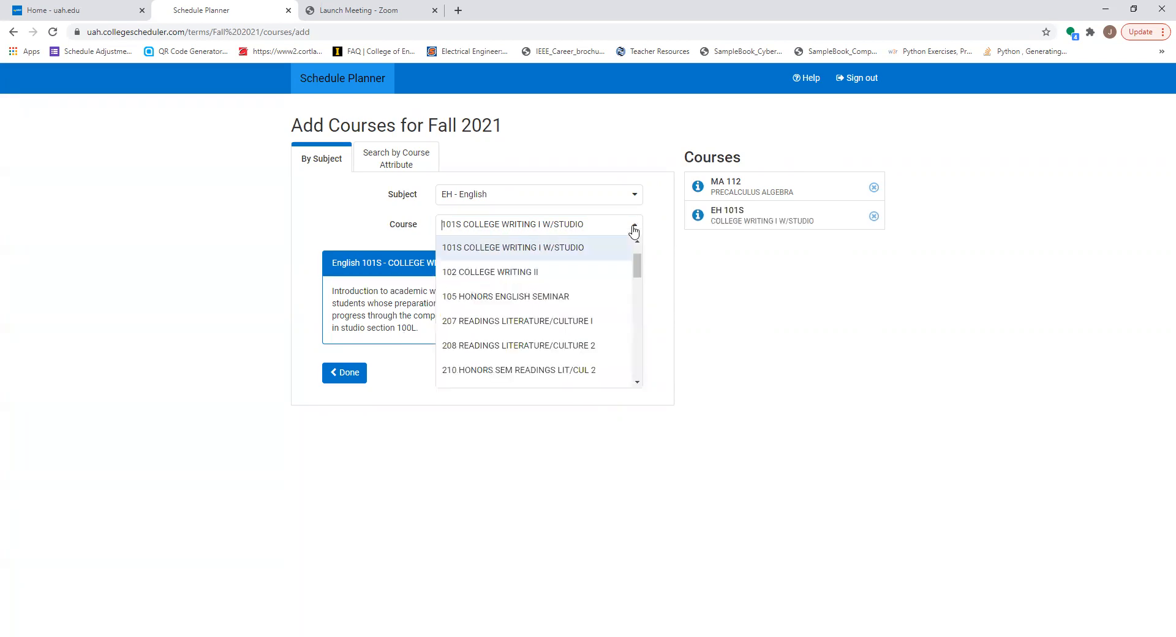
{"action": "scroll", "coordinate": [611, 267], "scroll_direction": "up", "scroll_amount": 1}
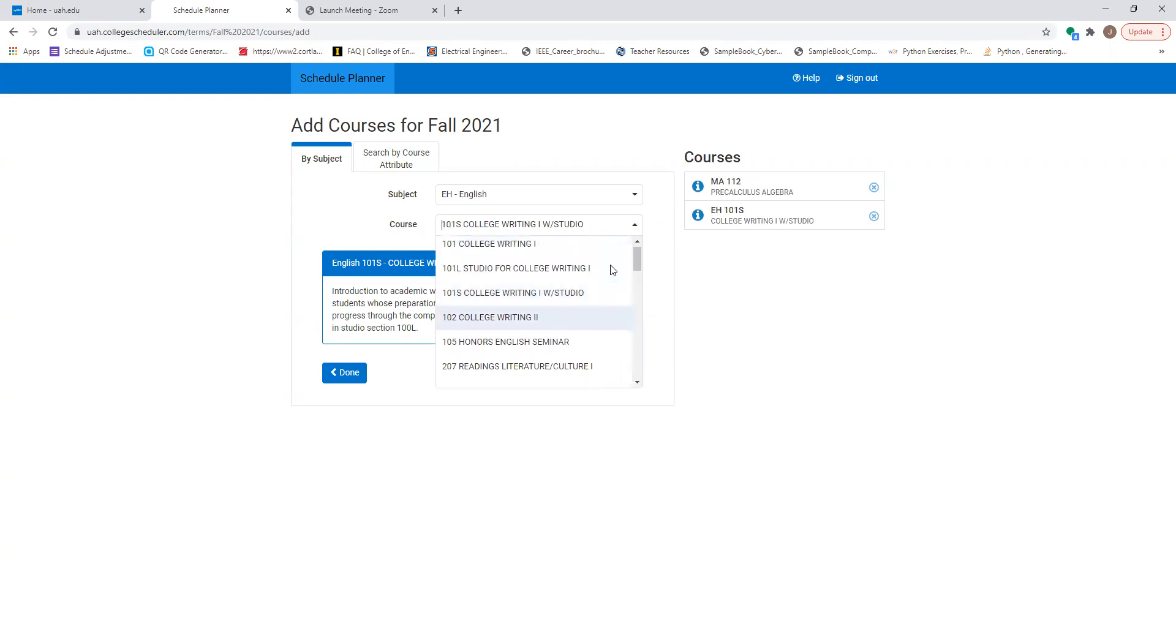
{"action": "left_click", "coordinate": [565, 271]}
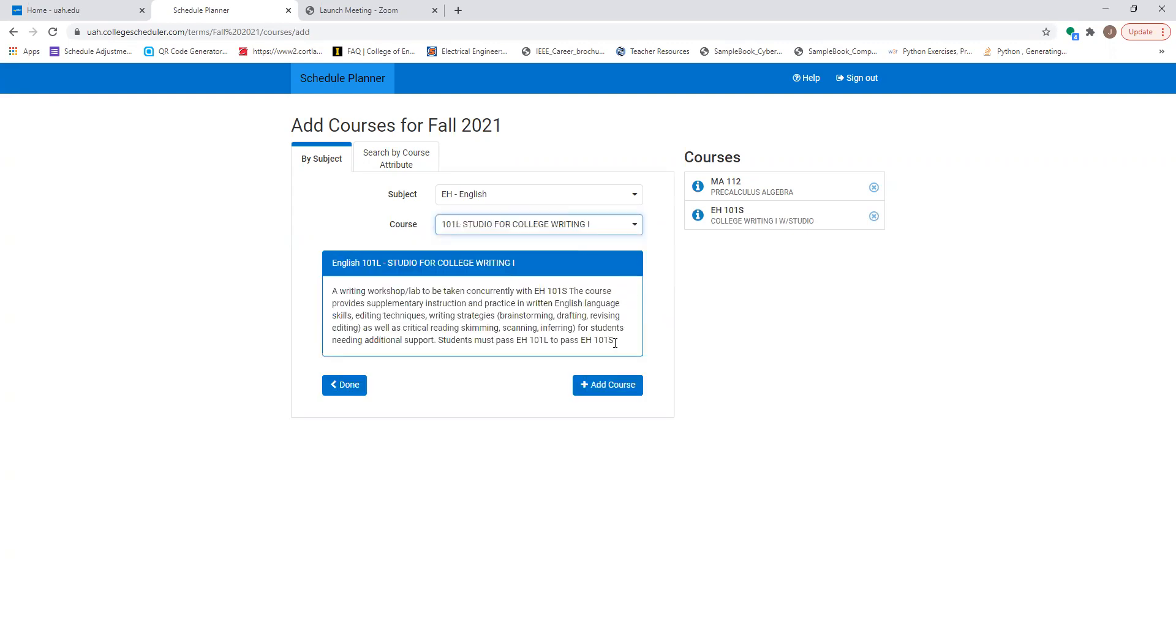
{"action": "left_click", "coordinate": [619, 386]}
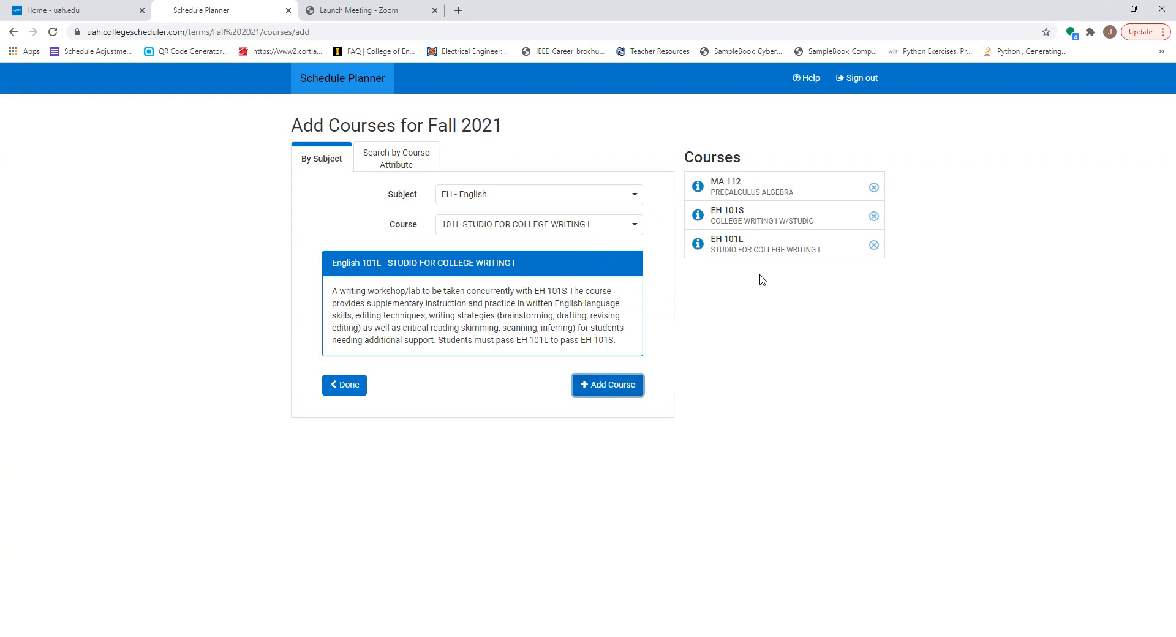
Step: Add the History course 104 World History Since 1500 to the course list
{"action": "left_click", "coordinate": [636, 197]}
{"action": "scroll", "coordinate": [586, 300], "scroll_direction": "up", "scroll_amount": 3}
{"action": "scroll", "coordinate": [587, 301], "scroll_direction": "down", "scroll_amount": 5}
{"action": "left_click", "coordinate": [569, 280]}
{"action": "left_click", "coordinate": [632, 230]}
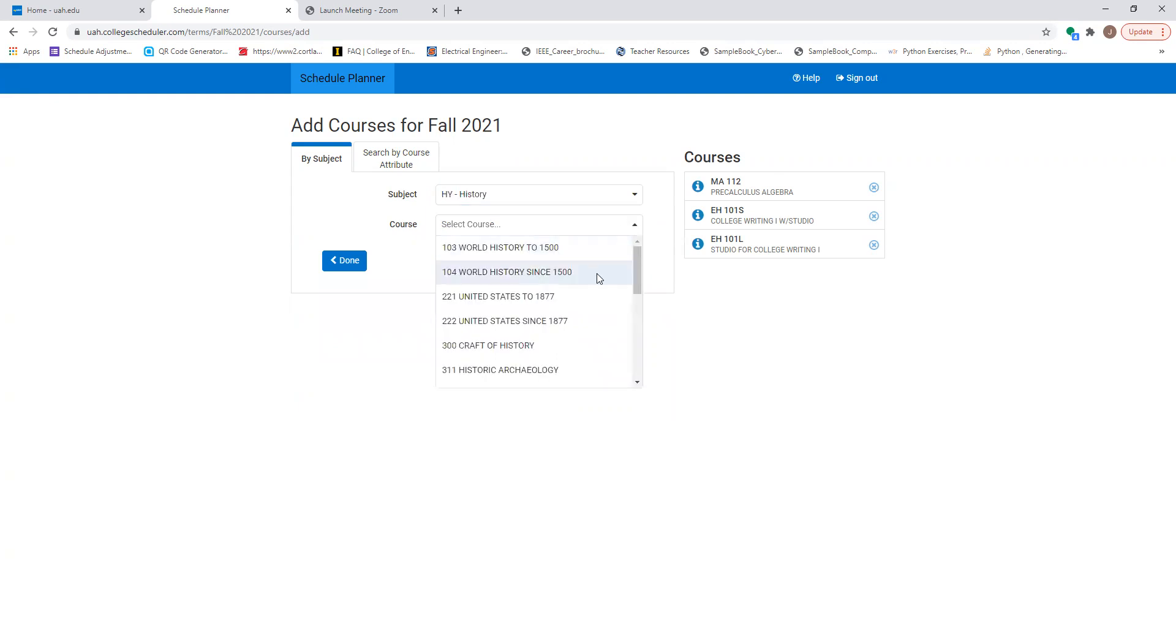
{"action": "left_click", "coordinate": [599, 278]}
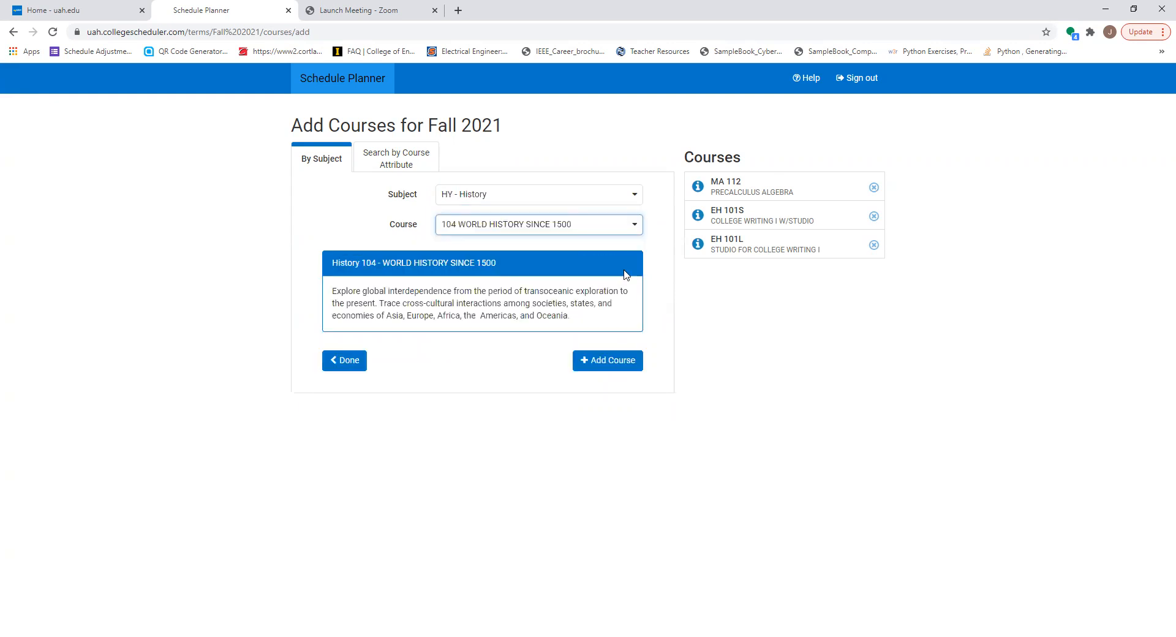
{"action": "left_click", "coordinate": [623, 365]}
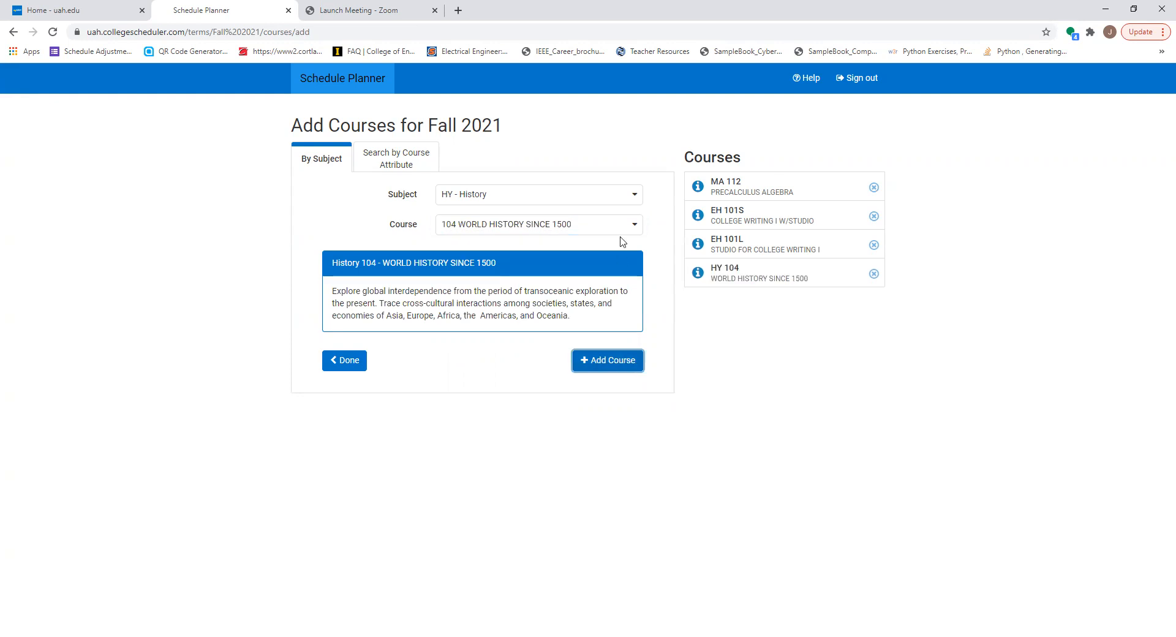
Step: Add the Music course 100 Intro to Music Literature to the course list
{"action": "left_click", "coordinate": [636, 196]}
{"action": "scroll", "coordinate": [597, 308], "scroll_direction": "down", "scroll_amount": 1}
{"action": "scroll", "coordinate": [597, 308], "scroll_direction": "down", "scroll_amount": 3}
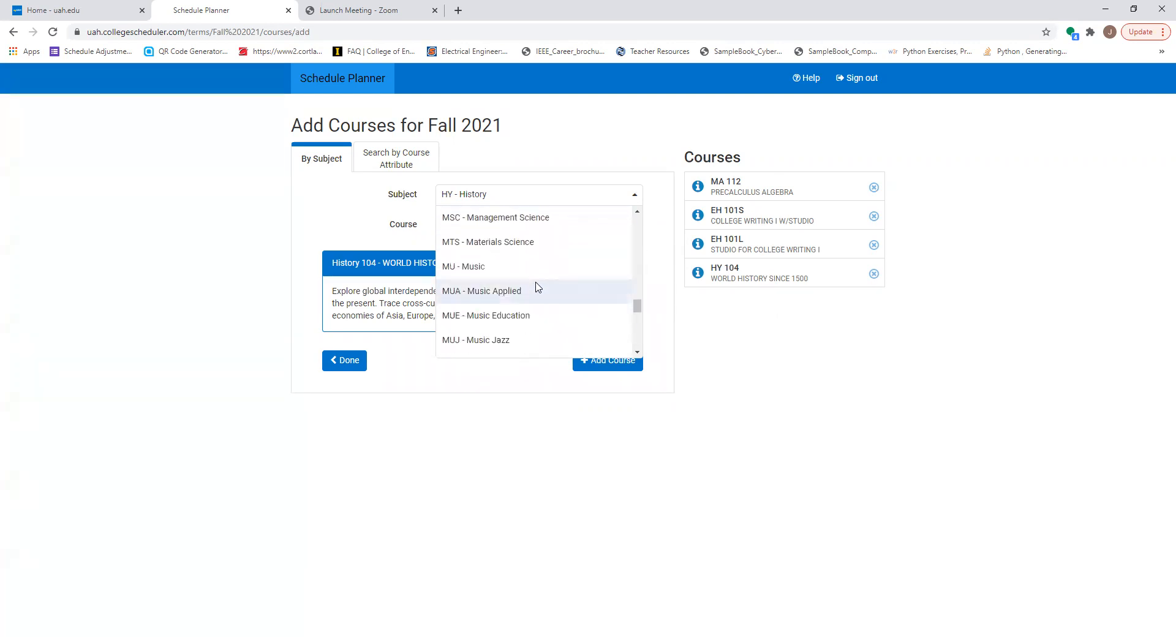
{"action": "left_click", "coordinate": [501, 275]}
{"action": "left_click", "coordinate": [617, 224]}
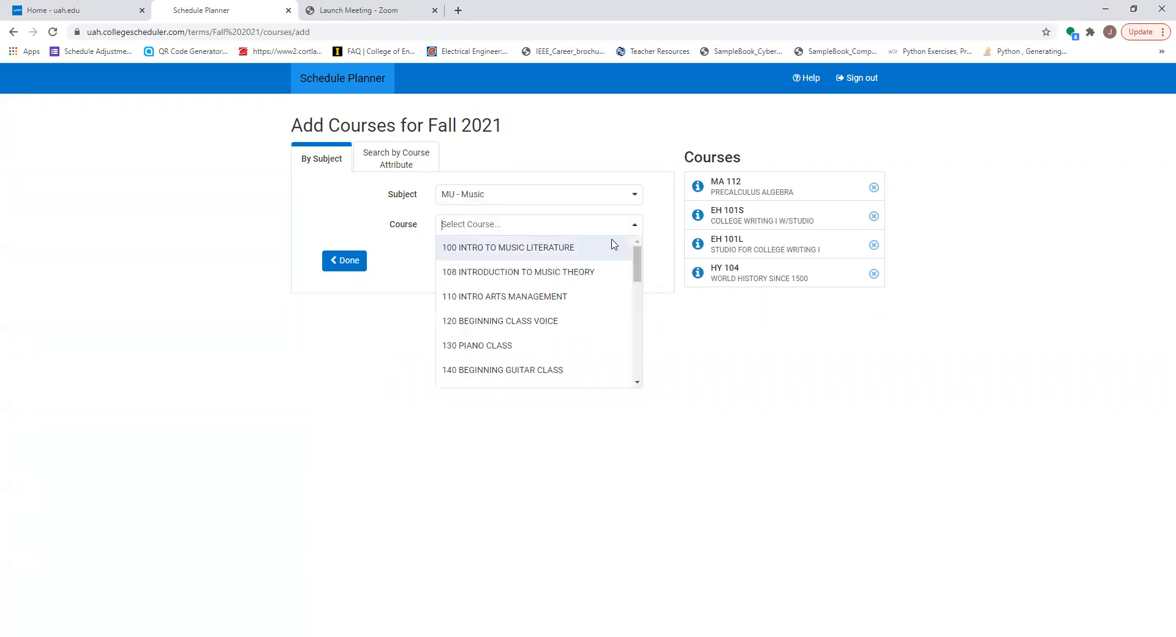
{"action": "left_click", "coordinate": [609, 250]}
{"action": "left_click", "coordinate": [605, 364]}
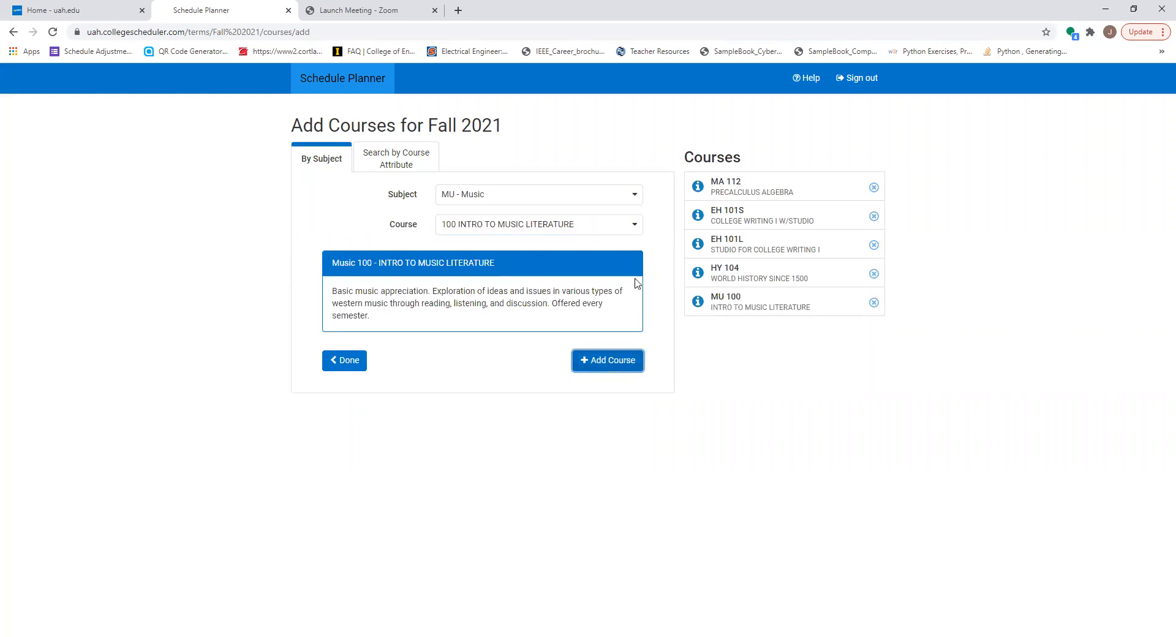
Step: Add the World Languages and Cultures course 101F Intro Foreign Lang I: French and finish adding courses
{"action": "left_click", "coordinate": [632, 200]}
{"action": "scroll", "coordinate": [591, 273], "scroll_direction": "down", "scroll_amount": 3}
{"action": "scroll", "coordinate": [588, 281], "scroll_direction": "down", "scroll_amount": 5}
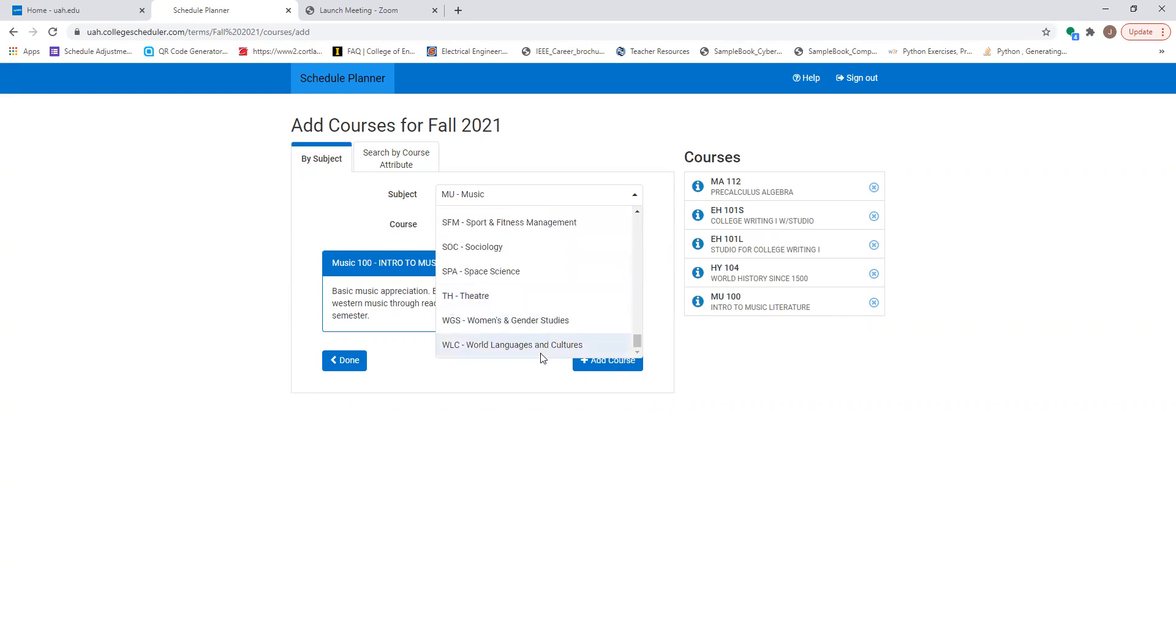
{"action": "left_click", "coordinate": [542, 346]}
{"action": "left_click", "coordinate": [631, 230]}
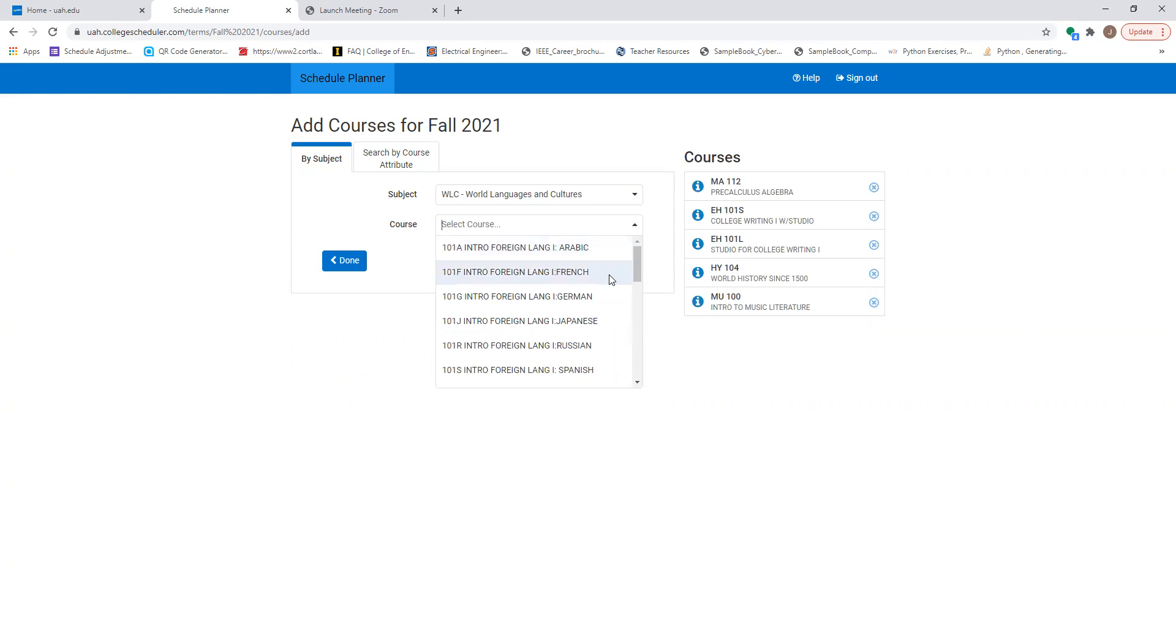
{"action": "left_click", "coordinate": [610, 272]}
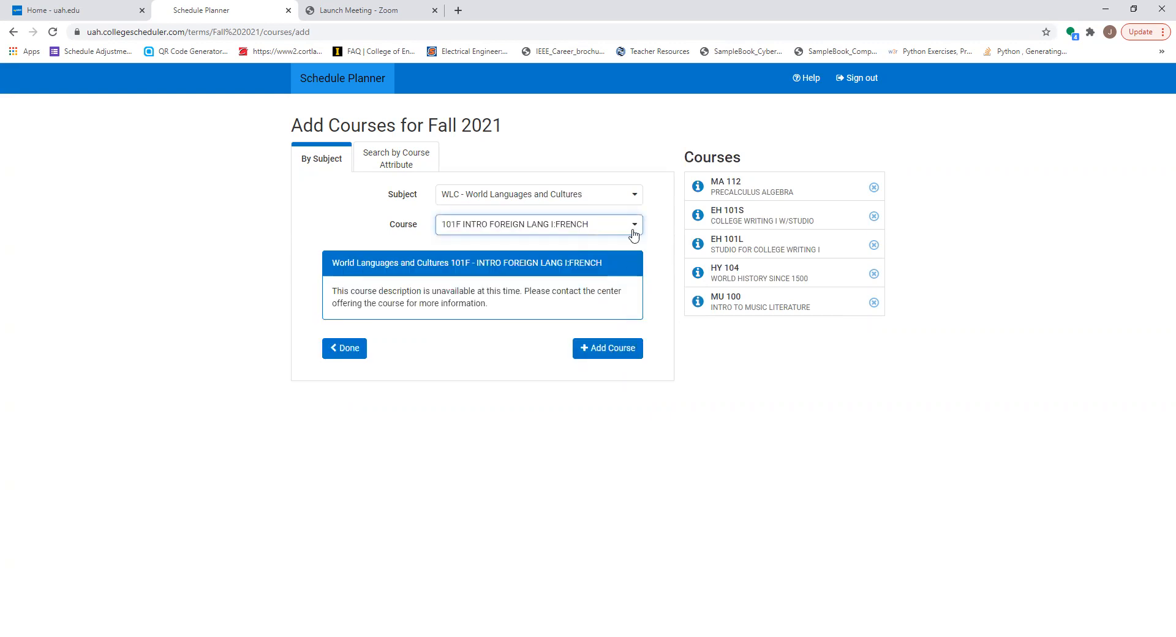
{"action": "left_click", "coordinate": [634, 355]}
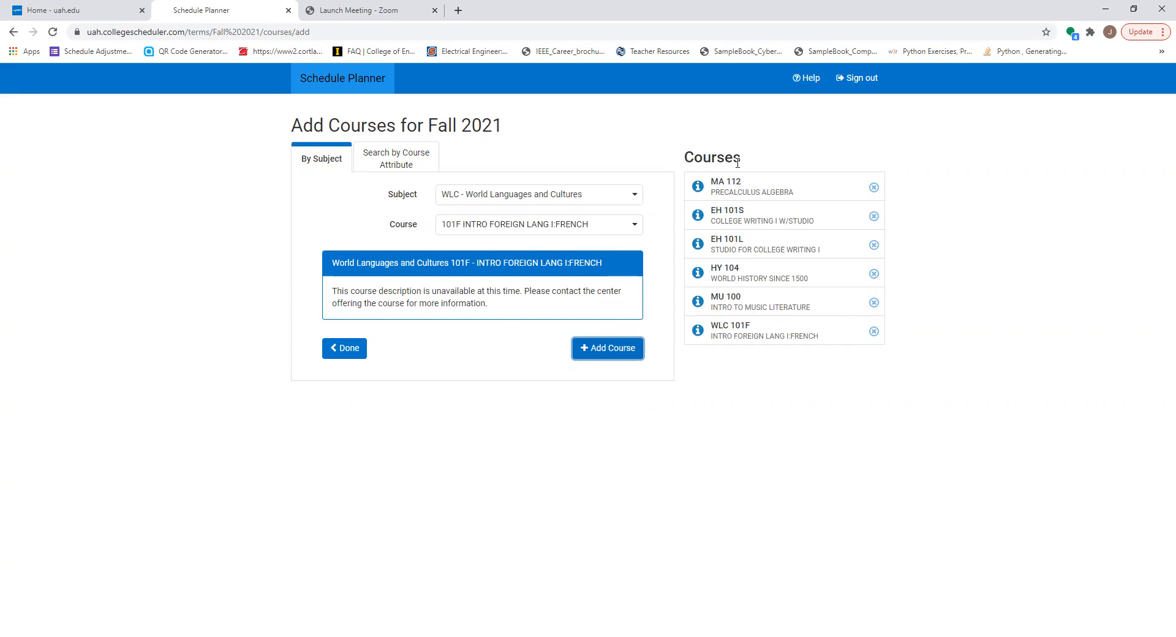
{"action": "left_click", "coordinate": [341, 357]}
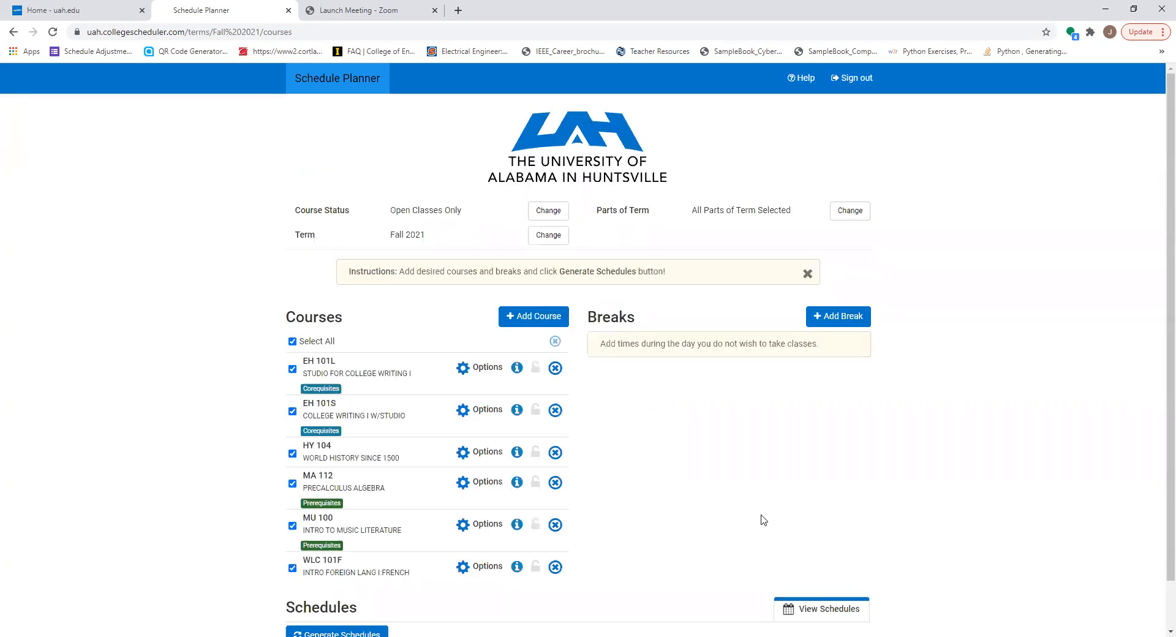
Step: Generate the possible schedules for all selected courses and bring the resulting list into view
{"action": "scroll", "coordinate": [762, 518], "scroll_direction": "down", "scroll_amount": 1}
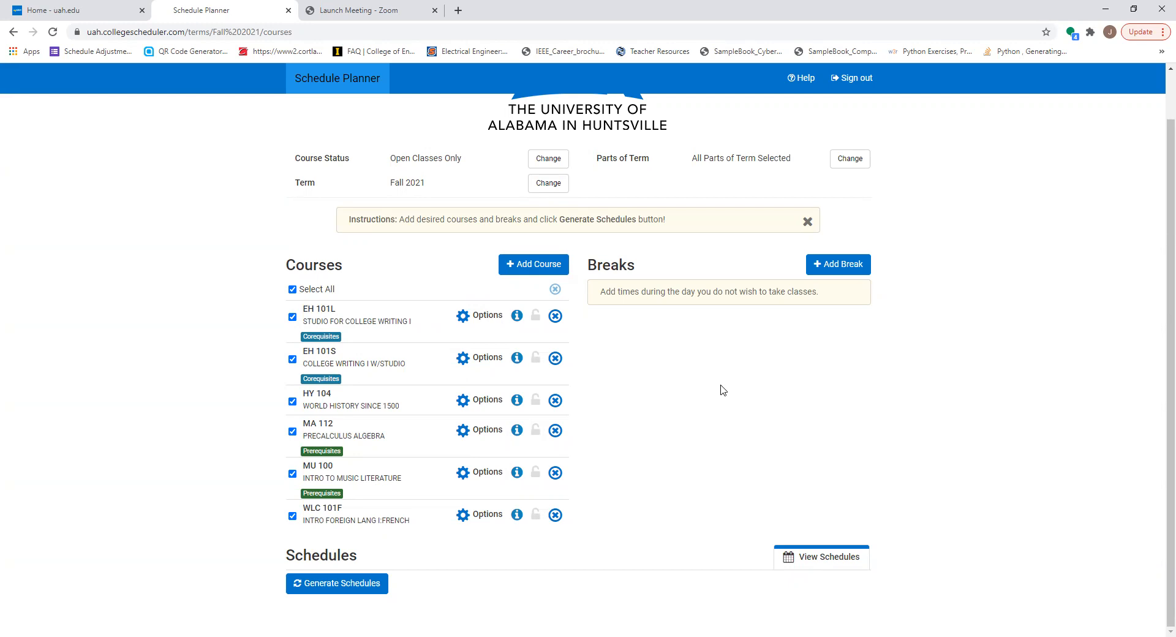
{"action": "left_click", "coordinate": [344, 588]}
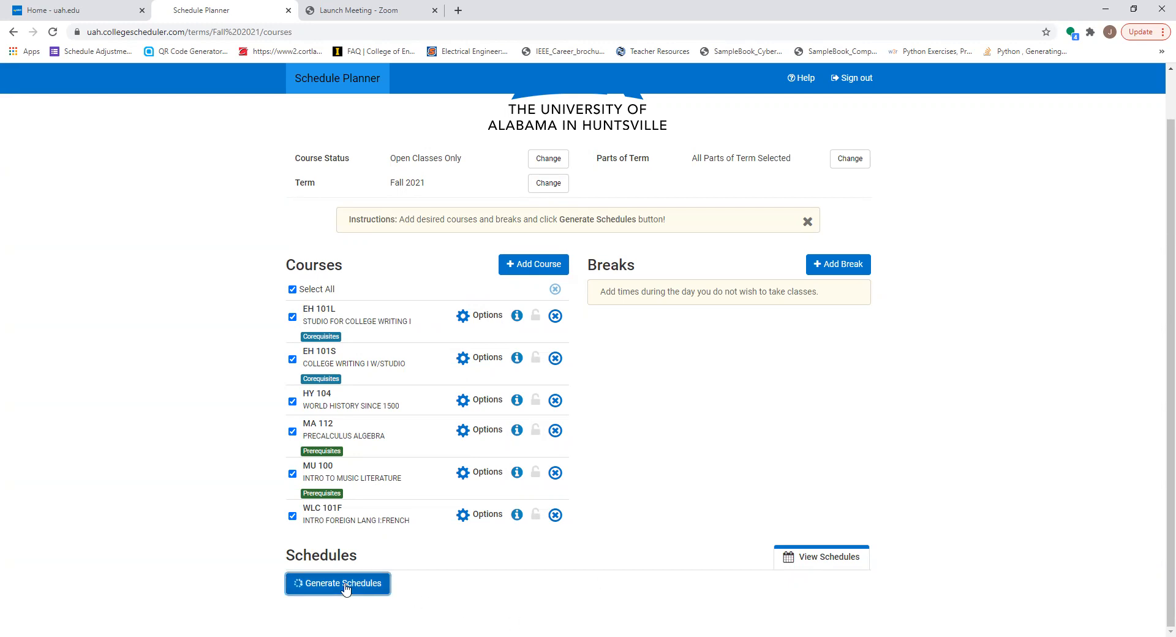
{"action": "scroll", "coordinate": [588, 586], "scroll_direction": "down", "scroll_amount": 5}
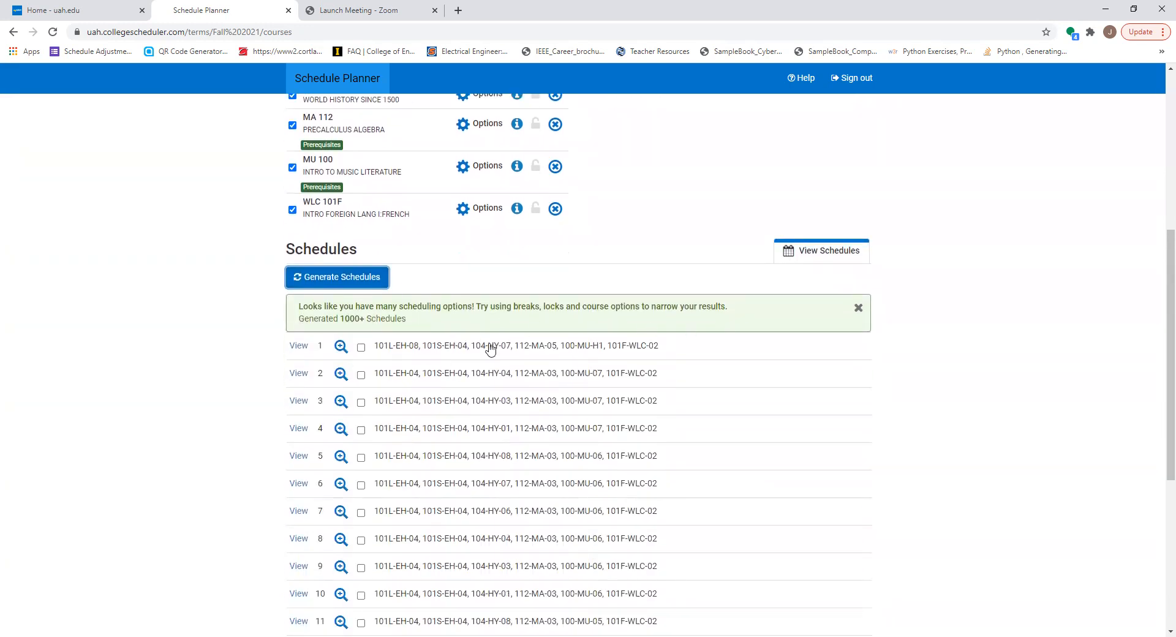
{"action": "mouse_move", "coordinate": [554, 442]}
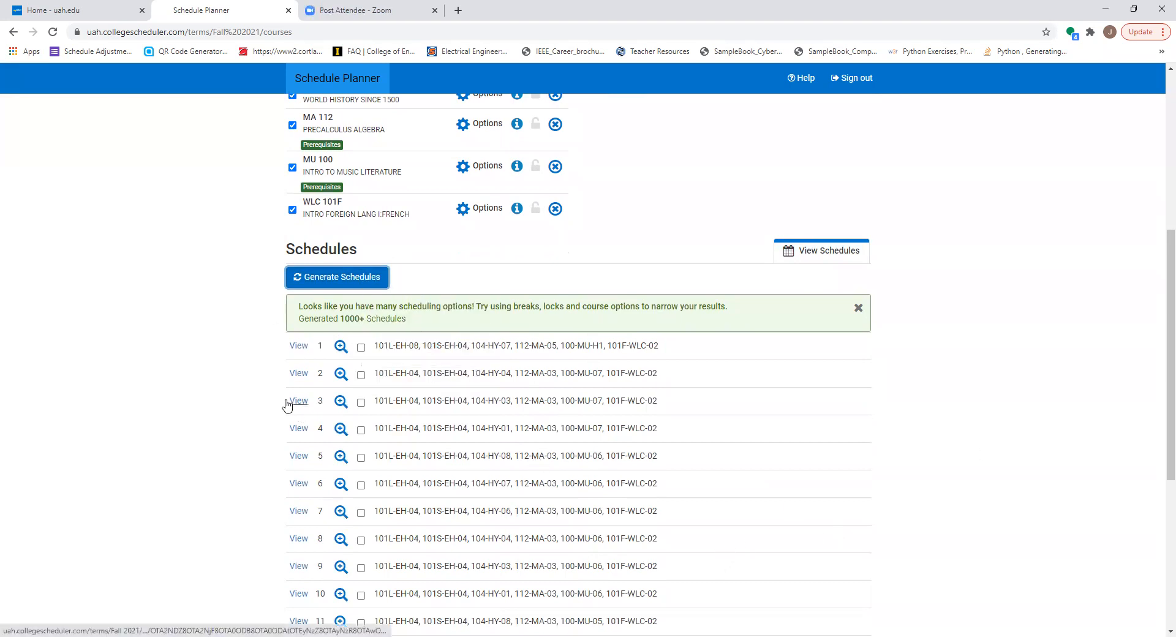
Step: Open the second generated schedule and review its course sections, meeting times and weekly calendar
{"action": "mouse_move", "coordinate": [340, 347]}
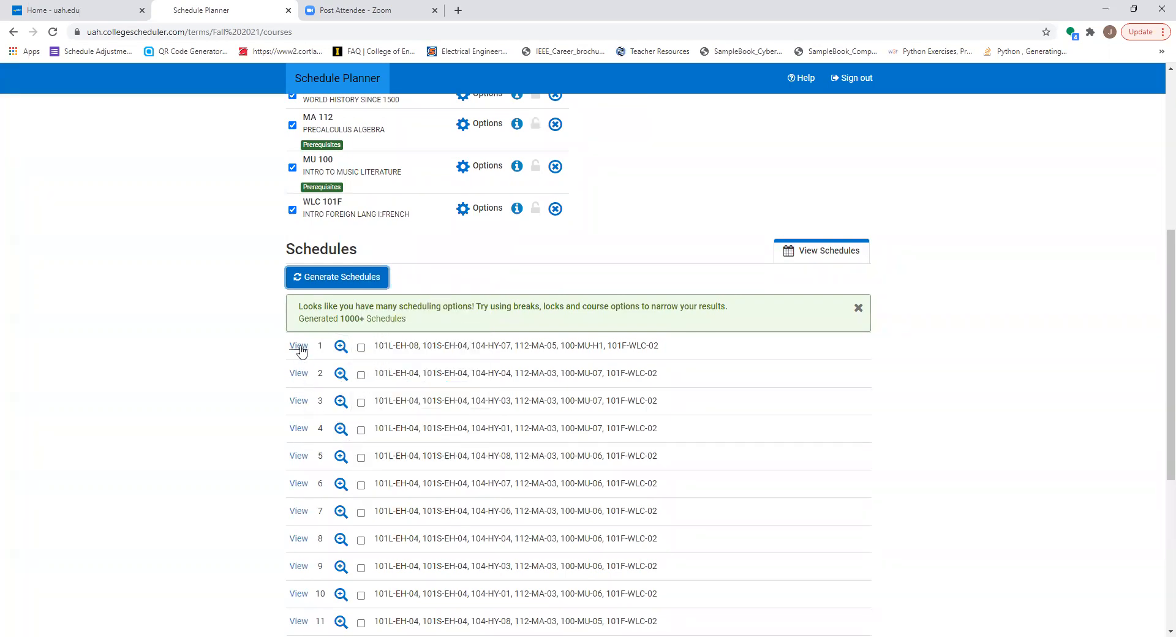
{"action": "left_click", "coordinate": [298, 374]}
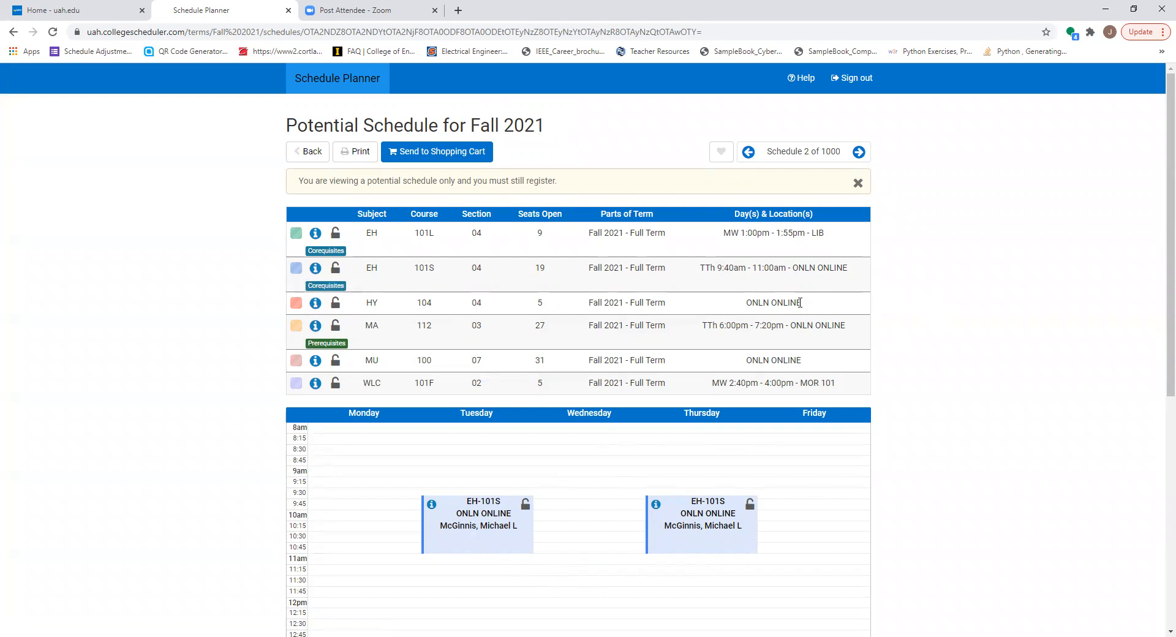
{"action": "scroll", "coordinate": [790, 489], "scroll_direction": "down", "scroll_amount": 7}
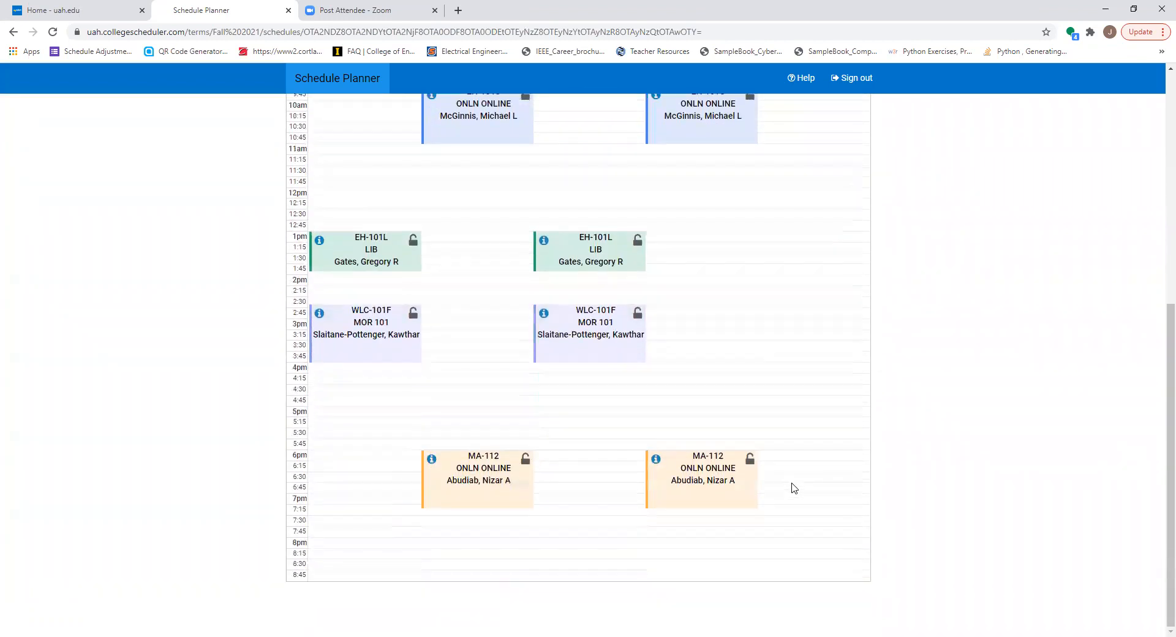
{"action": "scroll", "coordinate": [791, 488], "scroll_direction": "up", "scroll_amount": 7}
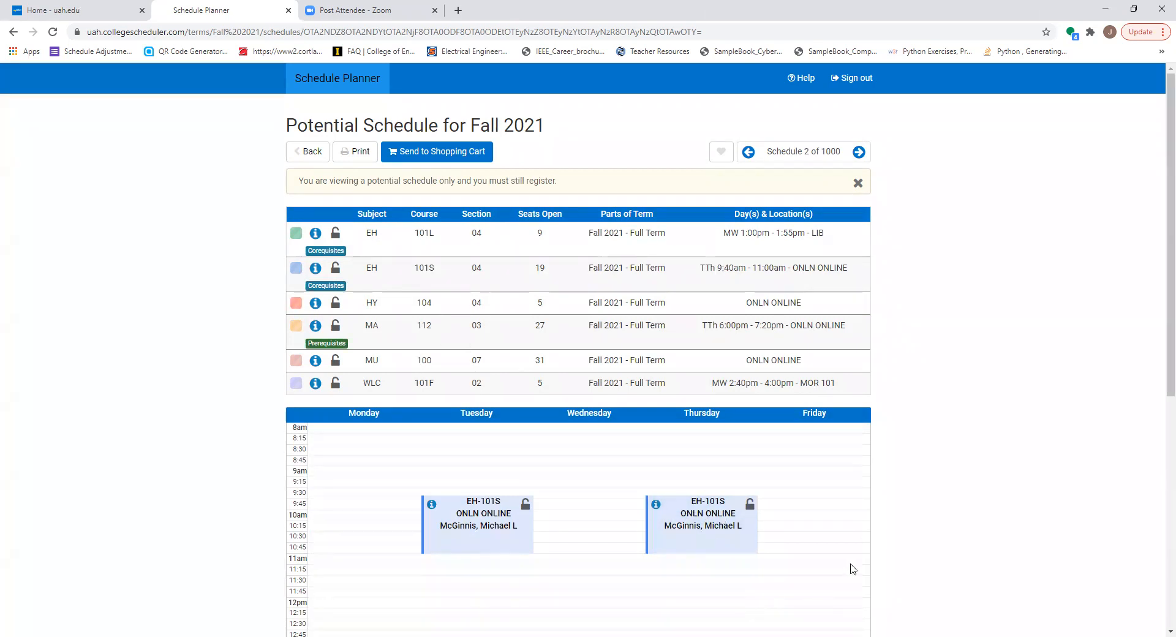
{"action": "scroll", "coordinate": [852, 568], "scroll_direction": "down", "scroll_amount": 6}
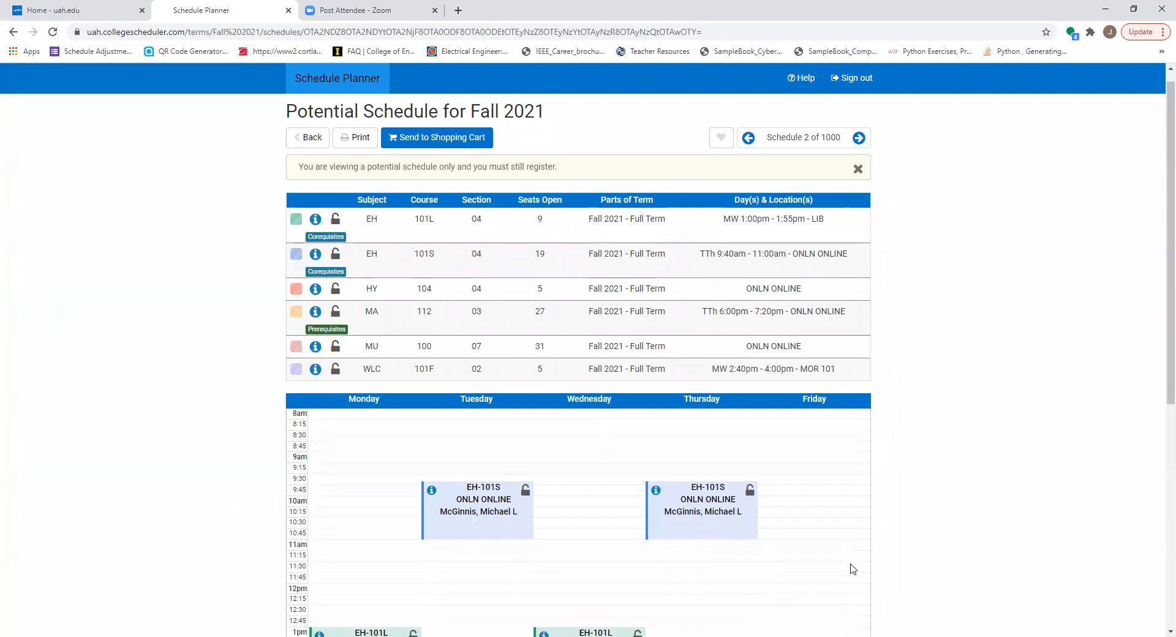
{"action": "scroll", "coordinate": [885, 371], "scroll_direction": "up", "scroll_amount": 2}
{"action": "scroll", "coordinate": [884, 371], "scroll_direction": "up", "scroll_amount": 3}
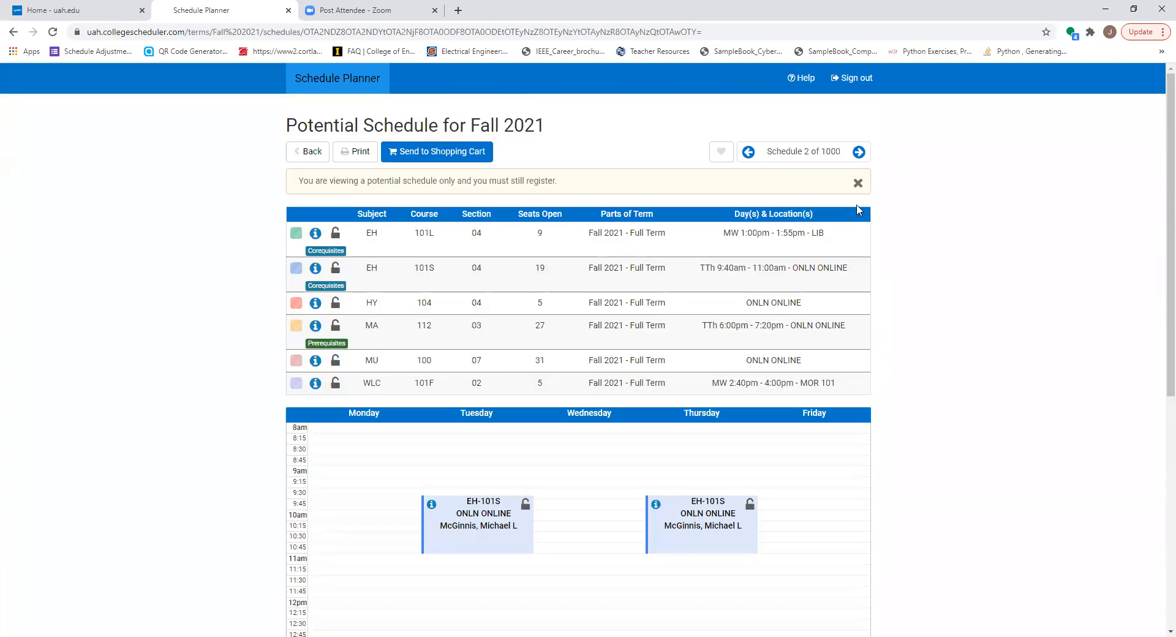
Step: Browse through the following potential schedules to schedule 15, comparing their class times in the weekly calendar
{"action": "left_click", "coordinate": [860, 152]}
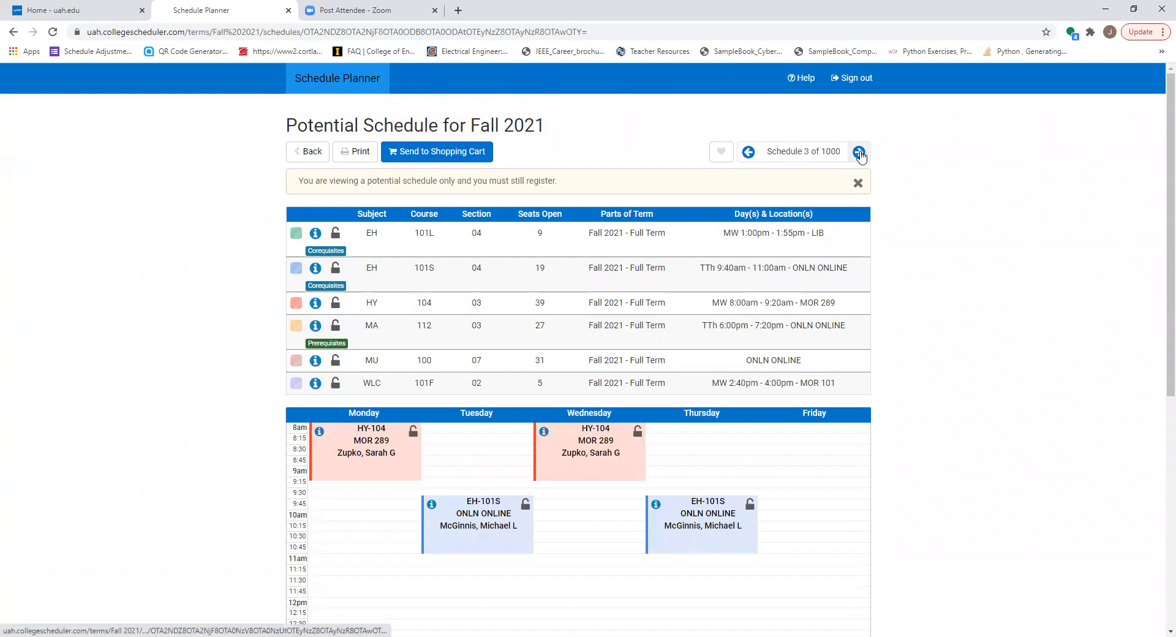
{"action": "left_click", "coordinate": [859, 152]}
{"action": "scroll", "coordinate": [892, 502], "scroll_direction": "down", "scroll_amount": 4}
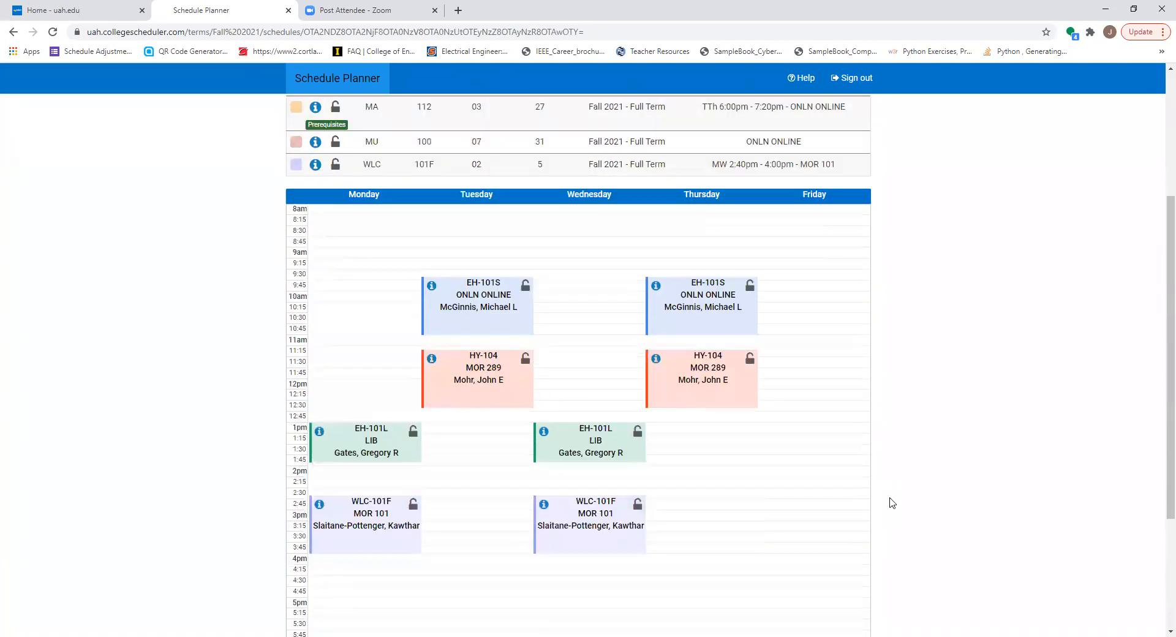
{"action": "scroll", "coordinate": [892, 502], "scroll_direction": "down", "scroll_amount": 2}
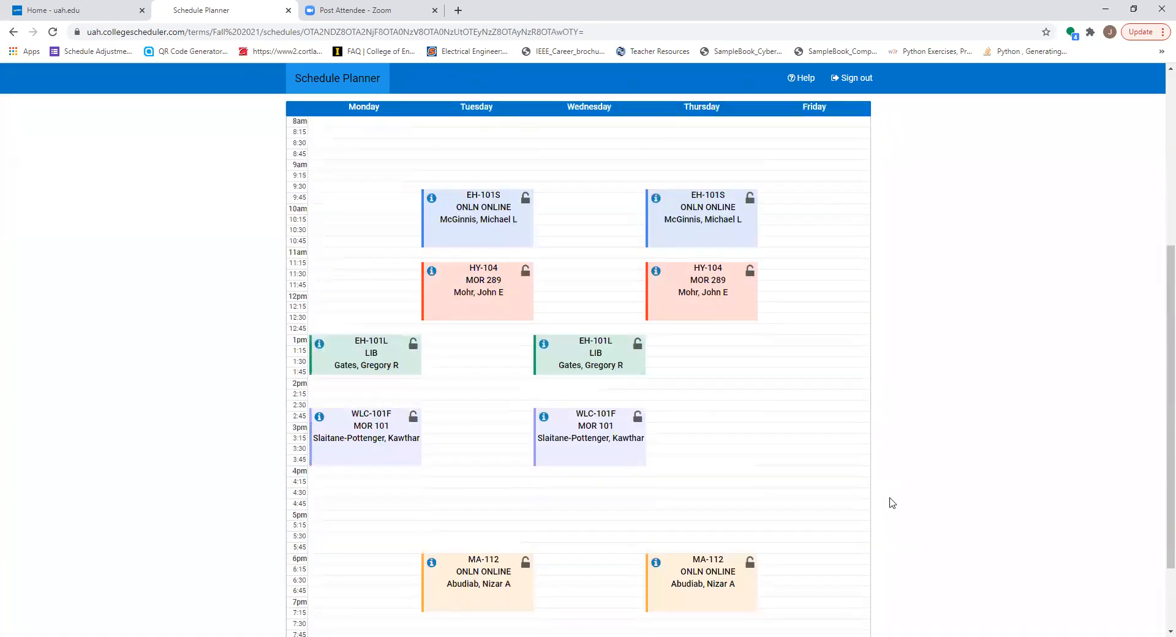
{"action": "key", "text": "Right"}
{"action": "key", "text": "Right"}
{"action": "key", "text": "Right"}
{"action": "key", "text": "Right"}
{"action": "key", "text": "Right"}
{"action": "key", "text": "Right"}
{"action": "key", "text": "Right"}
{"action": "key", "text": "Right"}
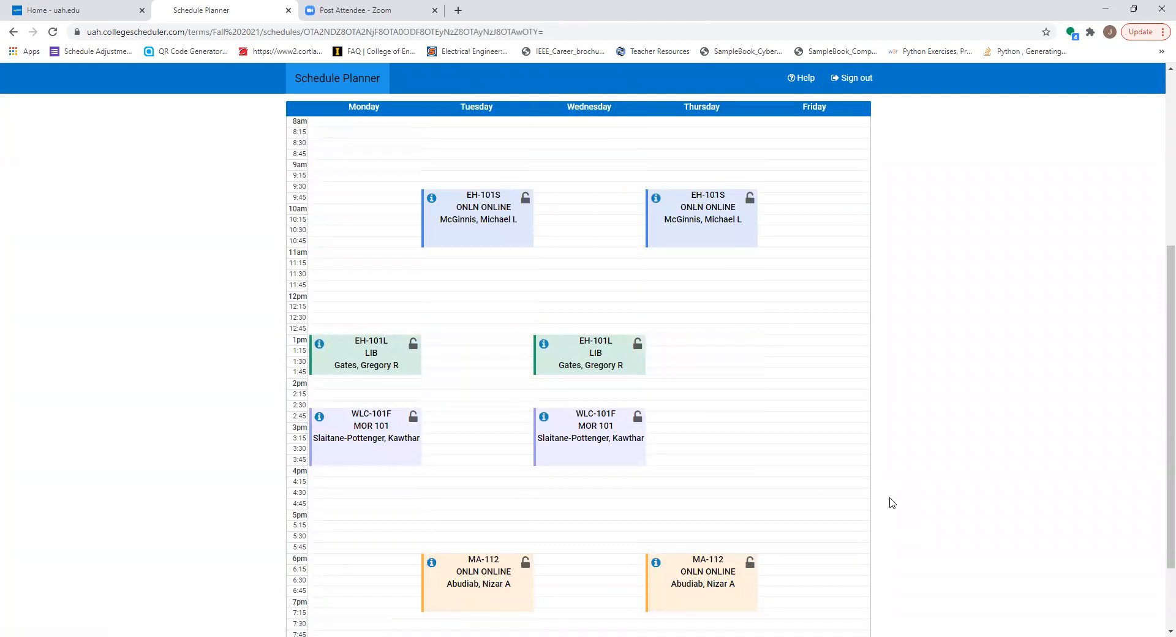
{"action": "key", "text": "Left"}
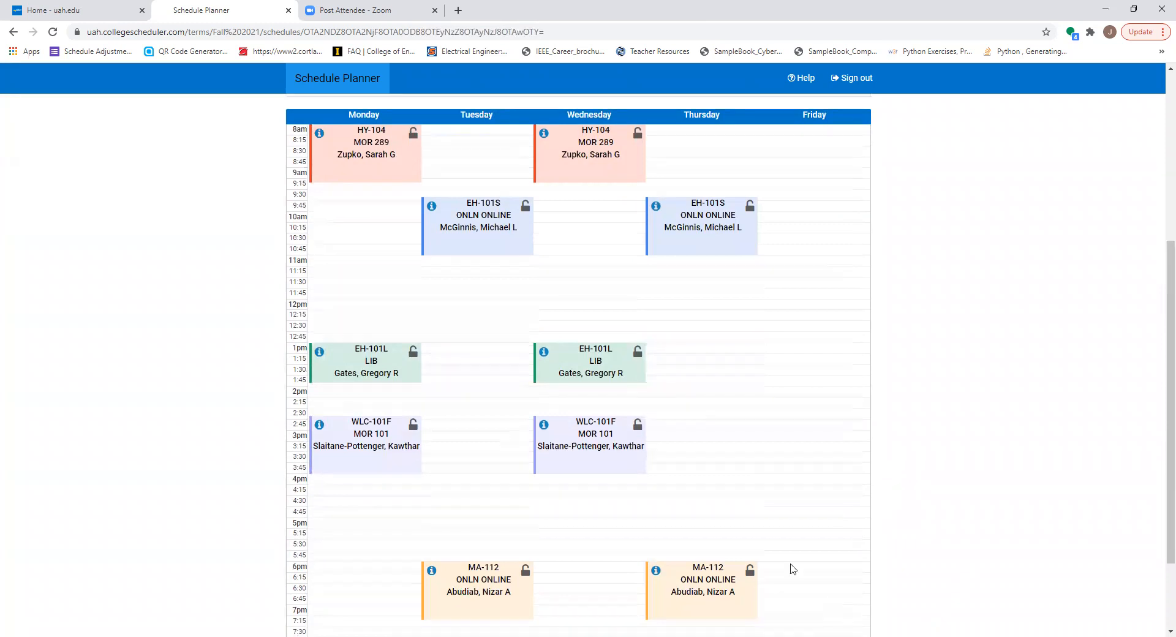
{"action": "scroll", "coordinate": [790, 551], "scroll_direction": "up", "scroll_amount": 5}
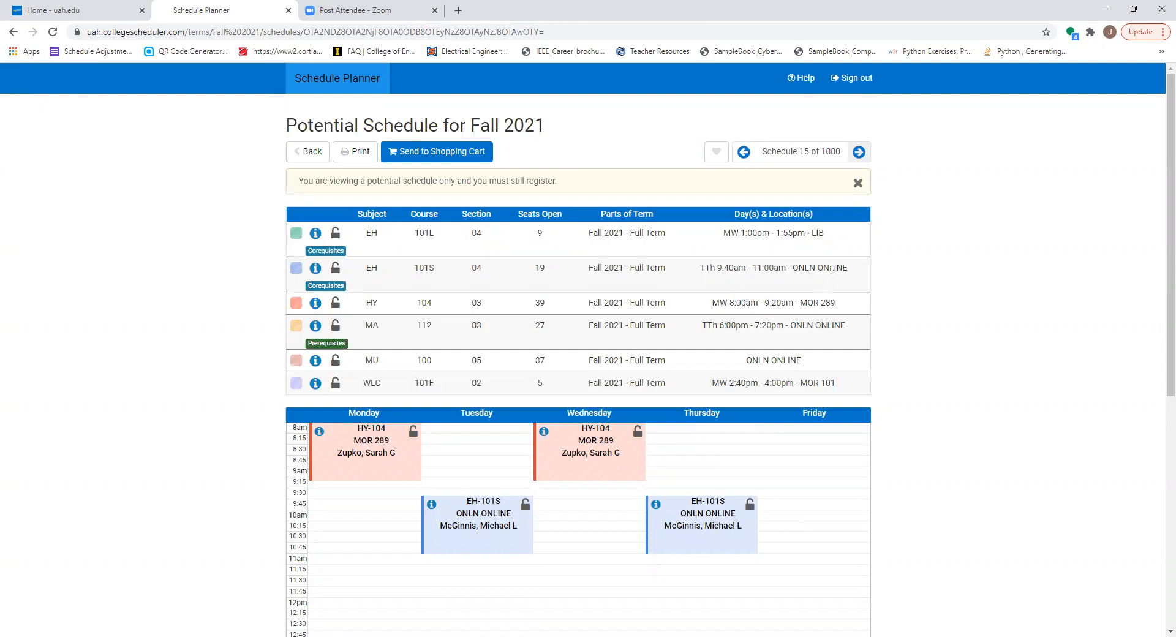
Step: Return to the course list and check the available sections of EH 101L Studio for College Writing I
{"action": "left_click", "coordinate": [306, 152]}
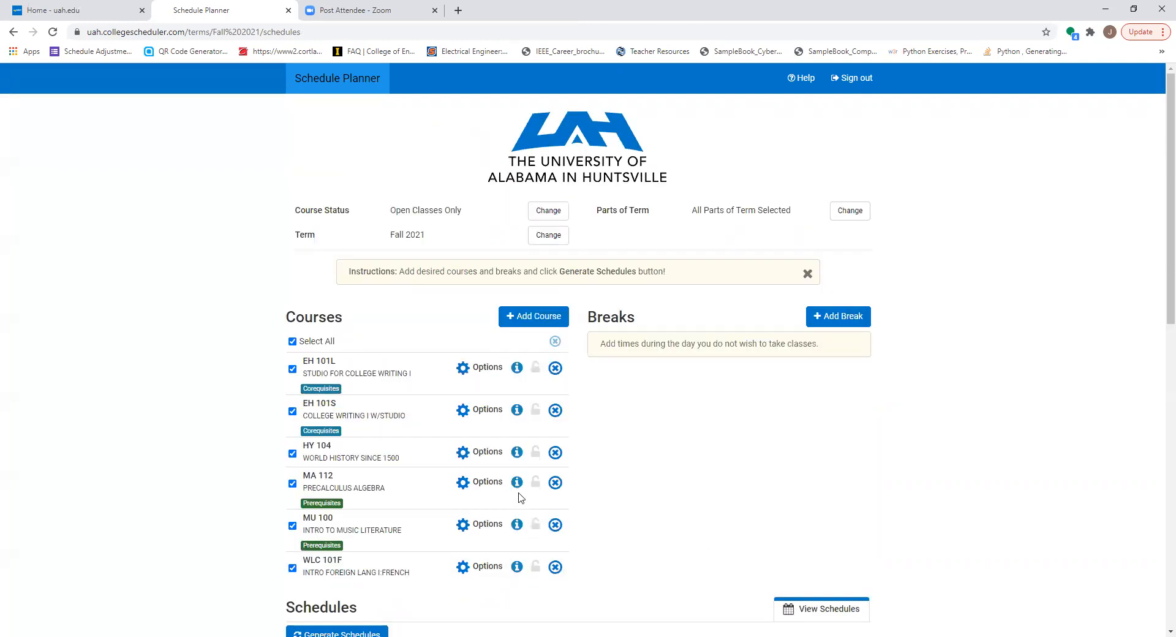
{"action": "left_click", "coordinate": [465, 375]}
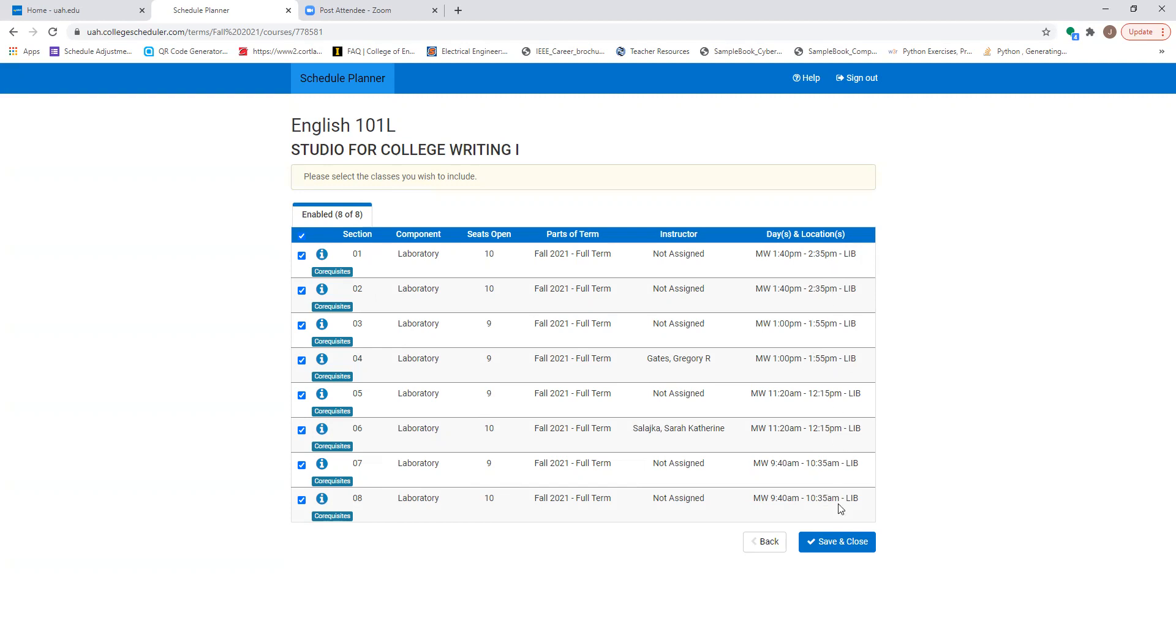
{"action": "left_click", "coordinate": [13, 31]}
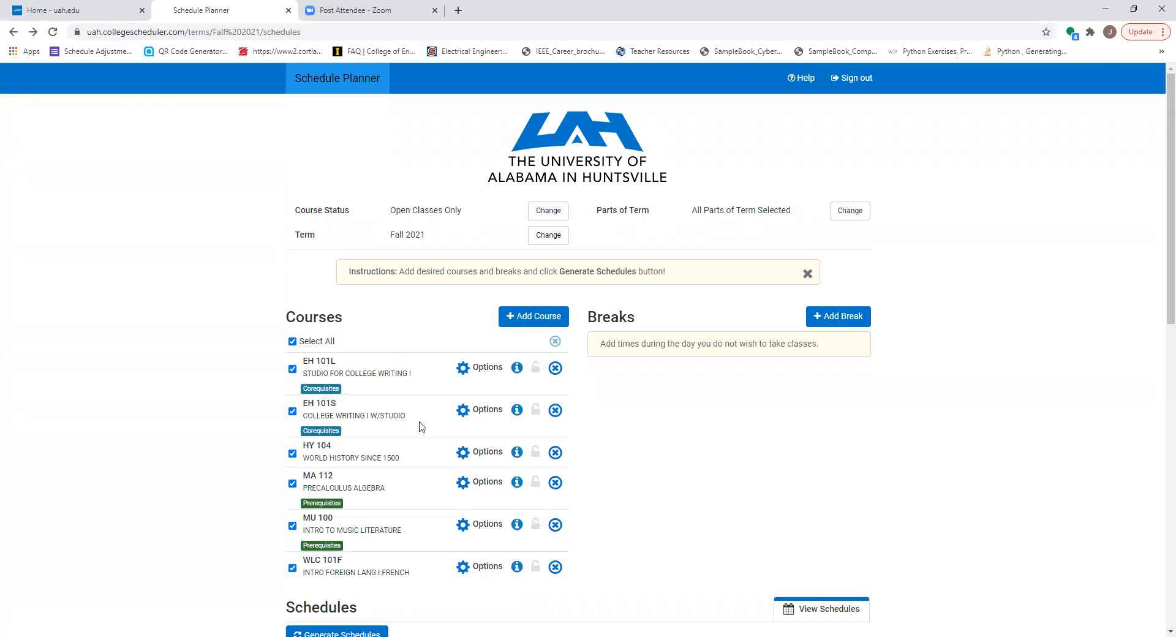
Step: Exclude the online sections 03 and 04 from EH 101S College Writing I w/Studio and save the selection
{"action": "left_click", "coordinate": [486, 410]}
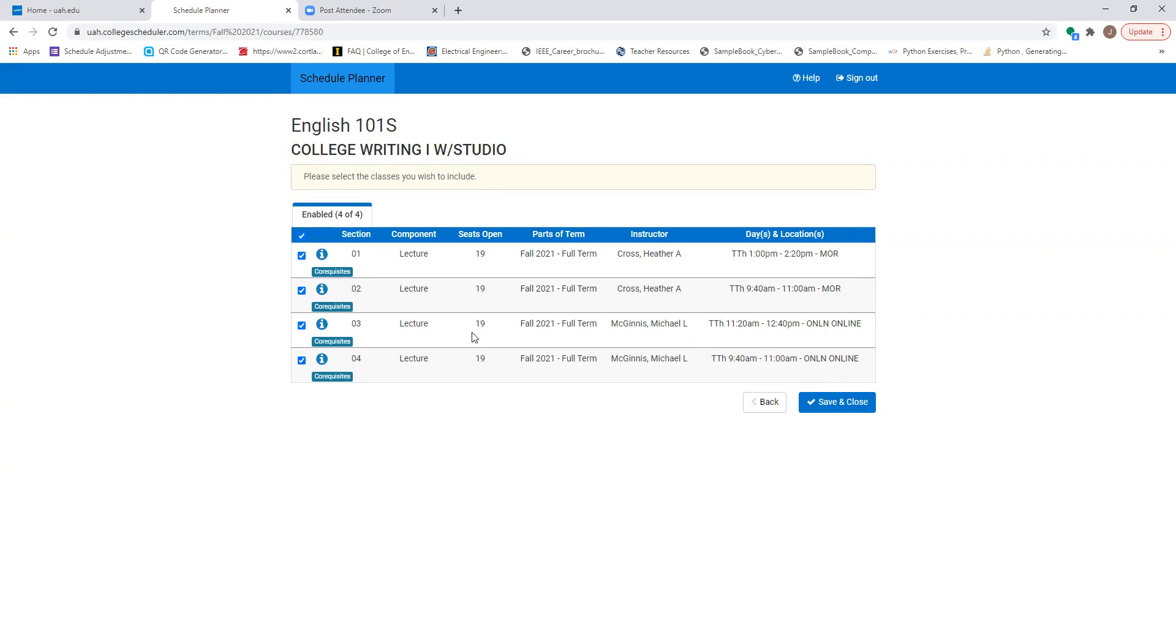
{"action": "left_click", "coordinate": [302, 326]}
{"action": "left_click", "coordinate": [301, 360]}
{"action": "left_click", "coordinate": [849, 405]}
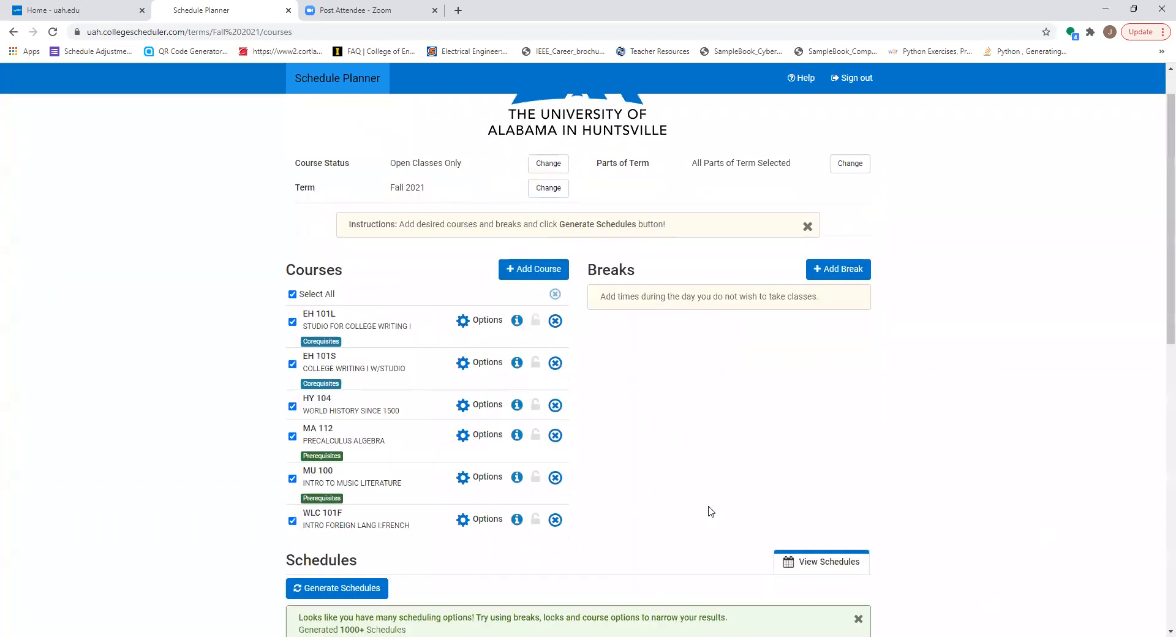
Step: Regenerate the schedules with the narrowed EH 101S sections, and recheck the EH 101L sections without changing them
{"action": "scroll", "coordinate": [709, 511], "scroll_direction": "down", "scroll_amount": 3}
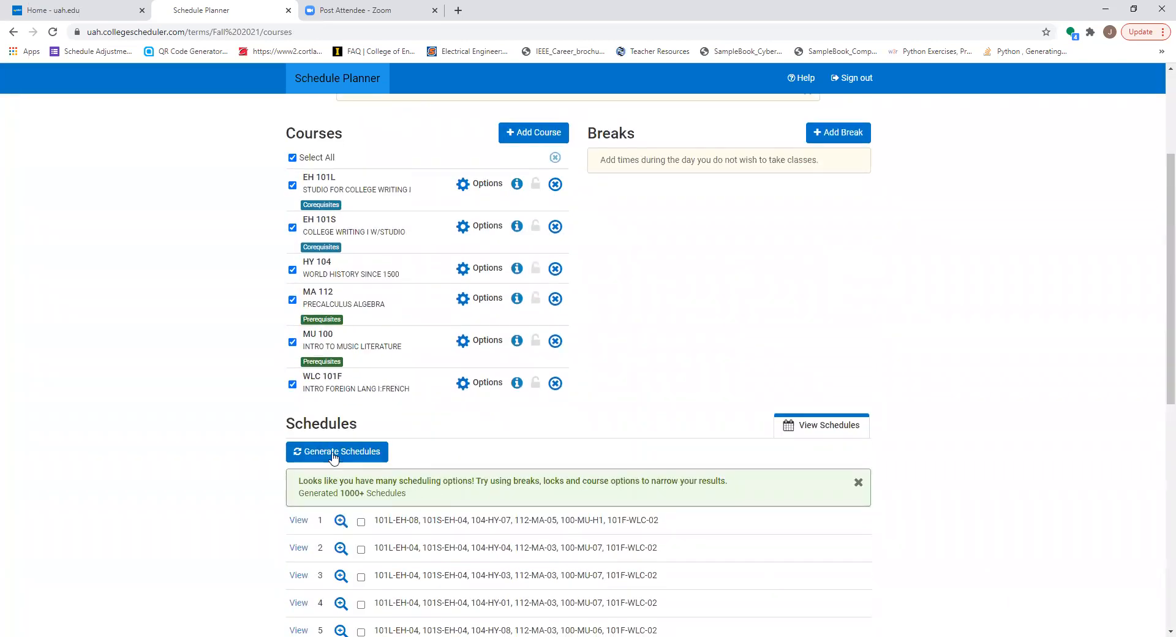
{"action": "left_click", "coordinate": [344, 453]}
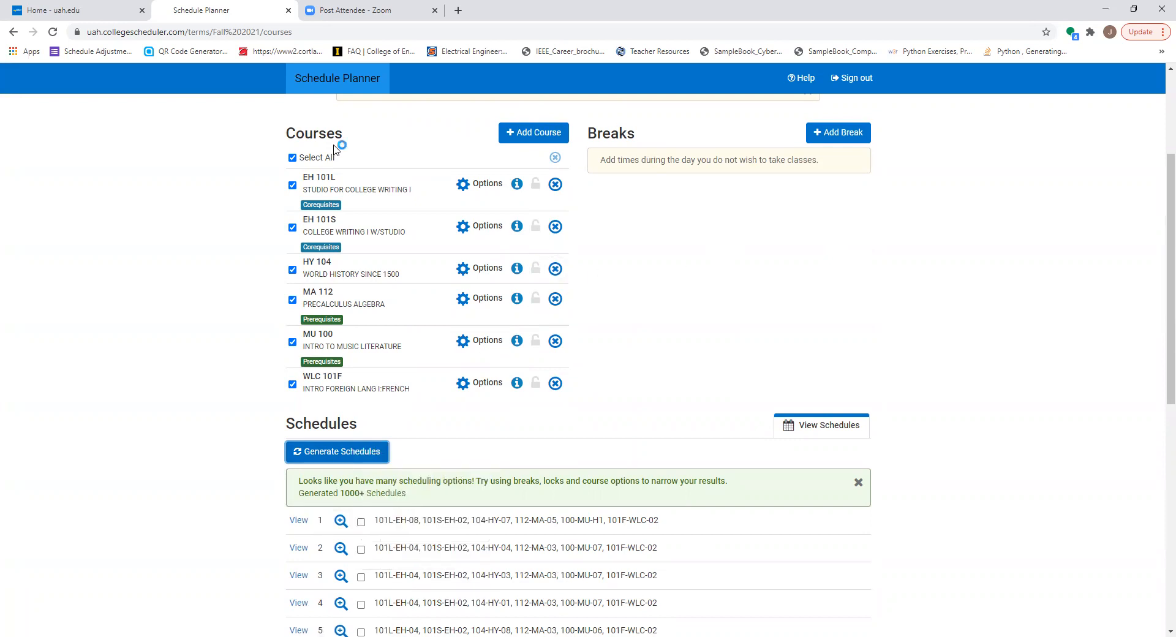
{"action": "left_click", "coordinate": [485, 186]}
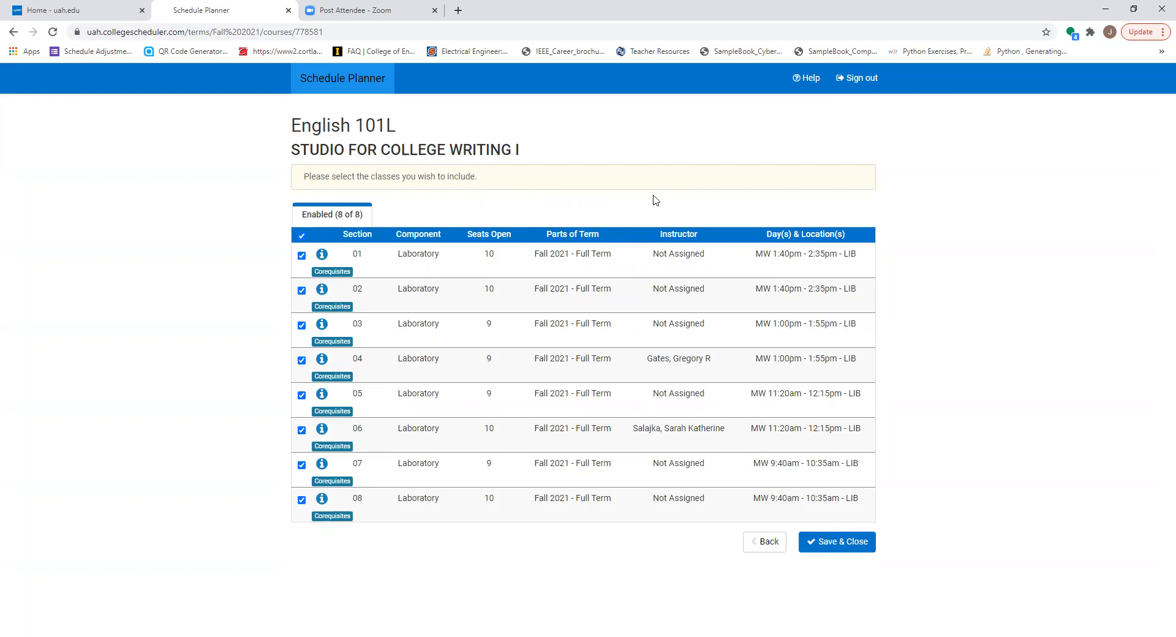
{"action": "left_click", "coordinate": [767, 544]}
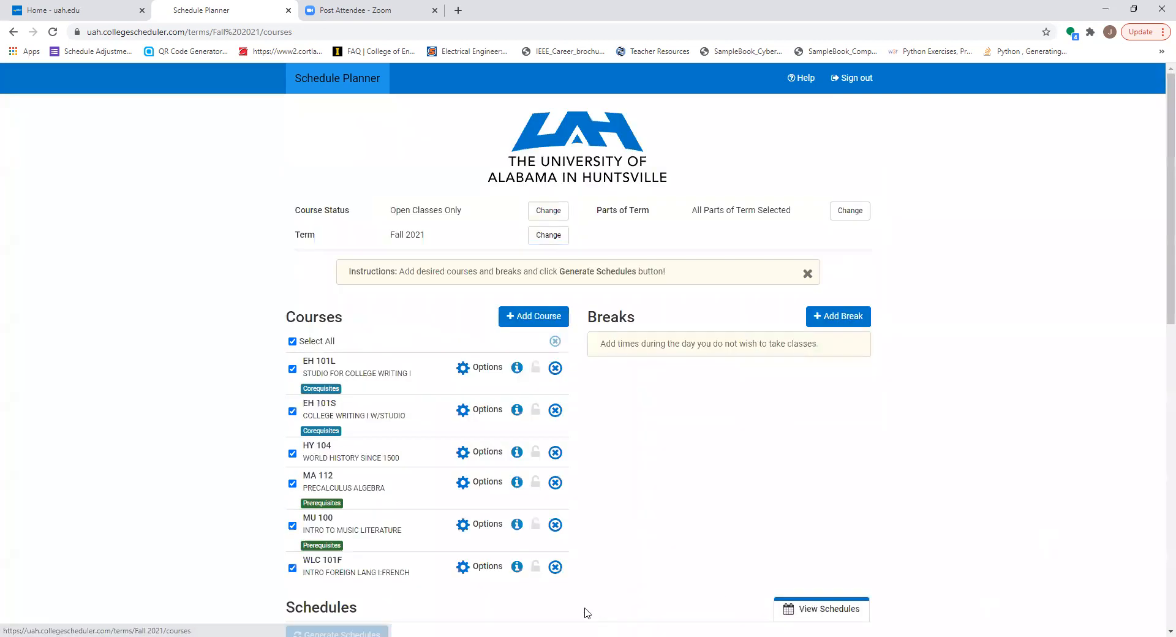
Step: Exclude the online sections from HY 104 World History Since 1500 and save the selection
{"action": "left_click", "coordinate": [486, 457]}
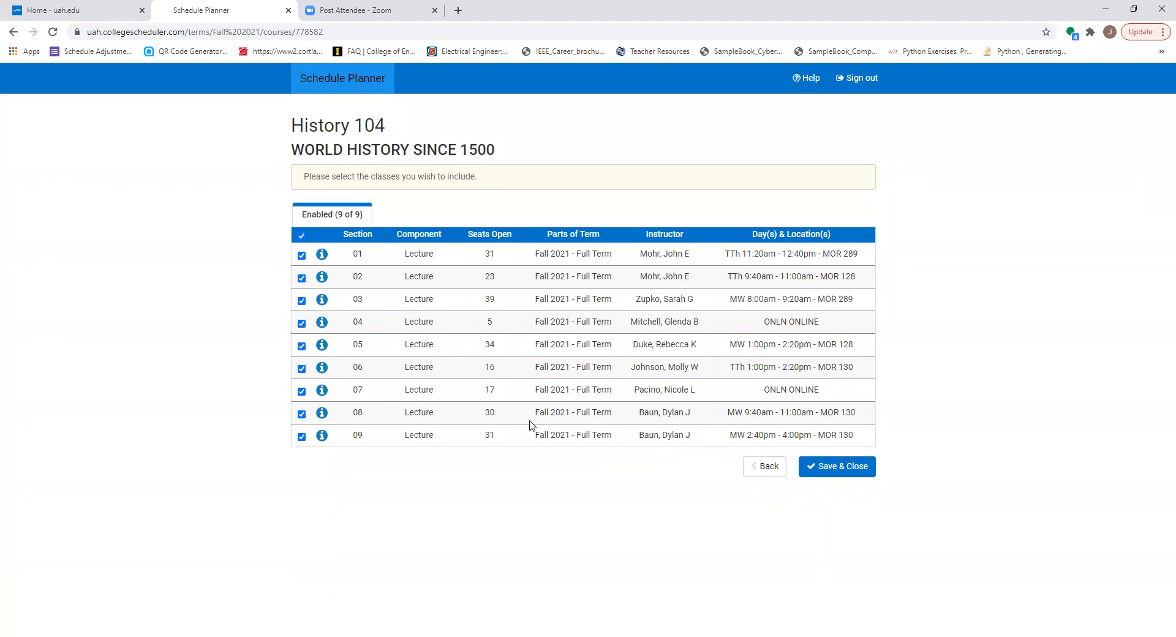
{"action": "left_click", "coordinate": [302, 323]}
{"action": "left_click", "coordinate": [841, 469]}
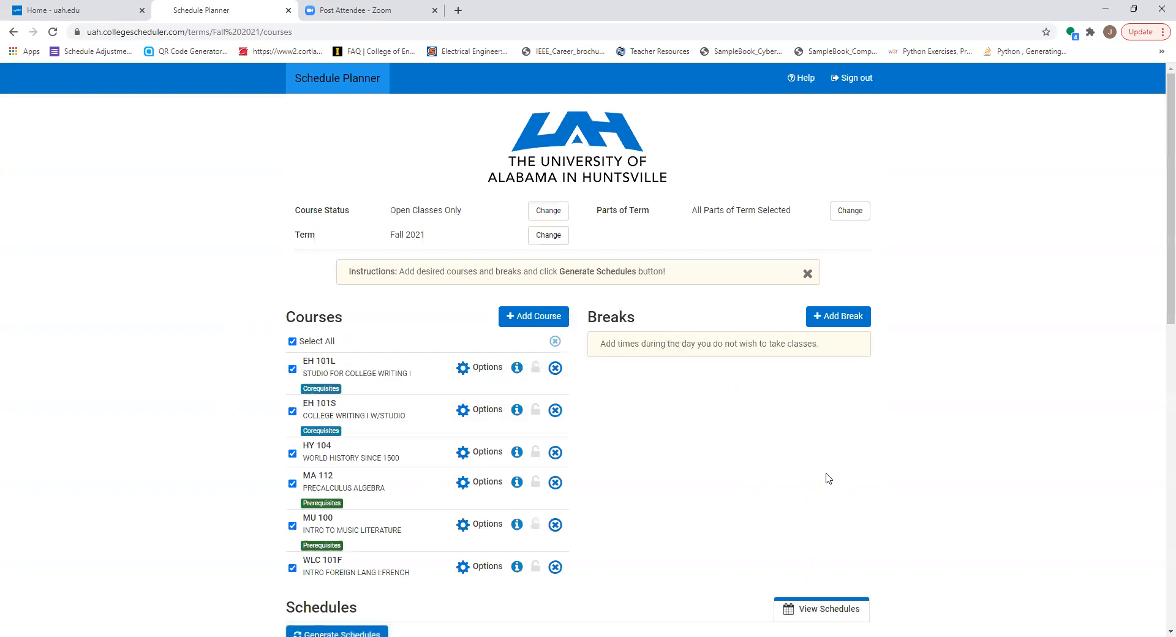
Step: Exclude the online section 05 from MA 112 Precalculus Algebra and save the selection
{"action": "left_click", "coordinate": [479, 483]}
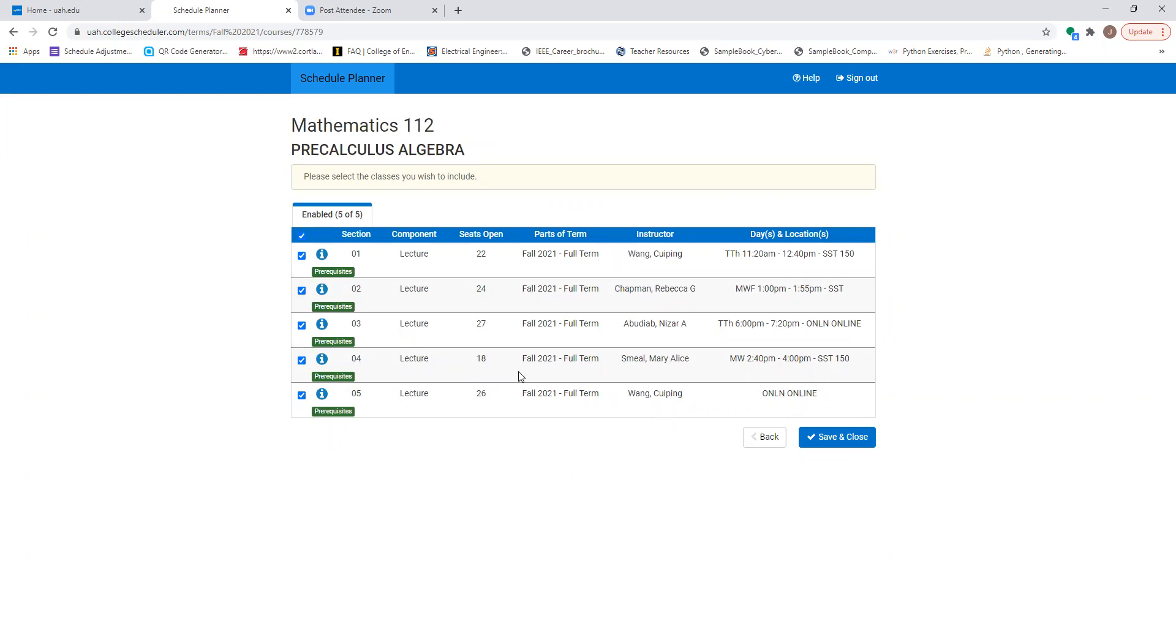
{"action": "left_click", "coordinate": [302, 396]}
{"action": "left_click", "coordinate": [848, 443]}
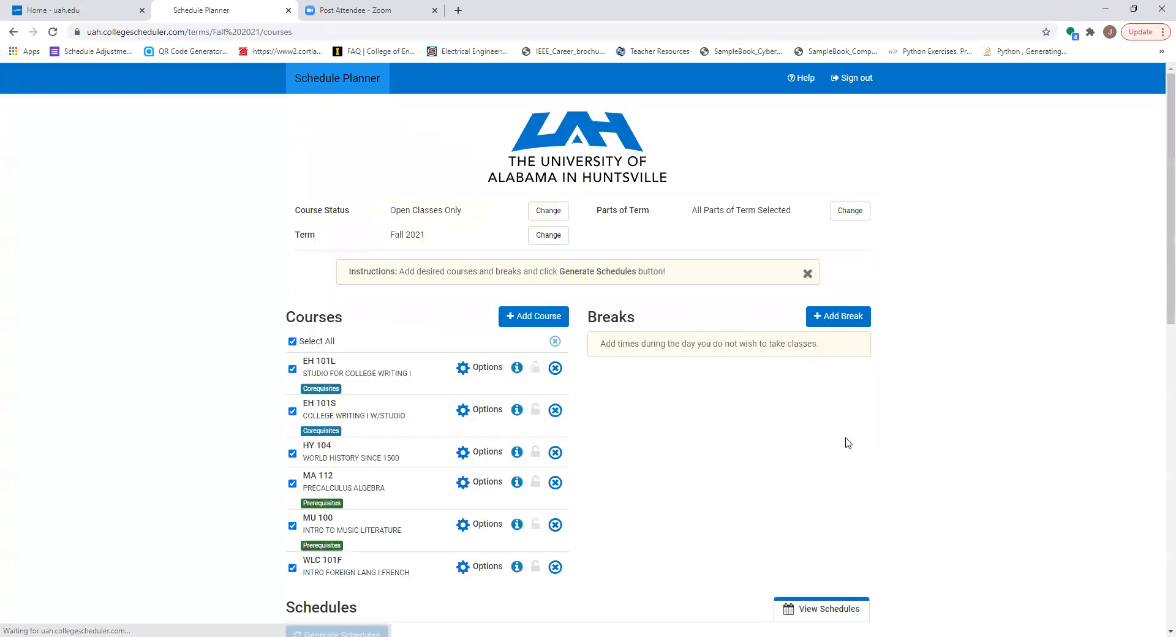
Step: Exclude section H1 from MU 100 Intro to Music Literature and save the selection
{"action": "left_click", "coordinate": [480, 525]}
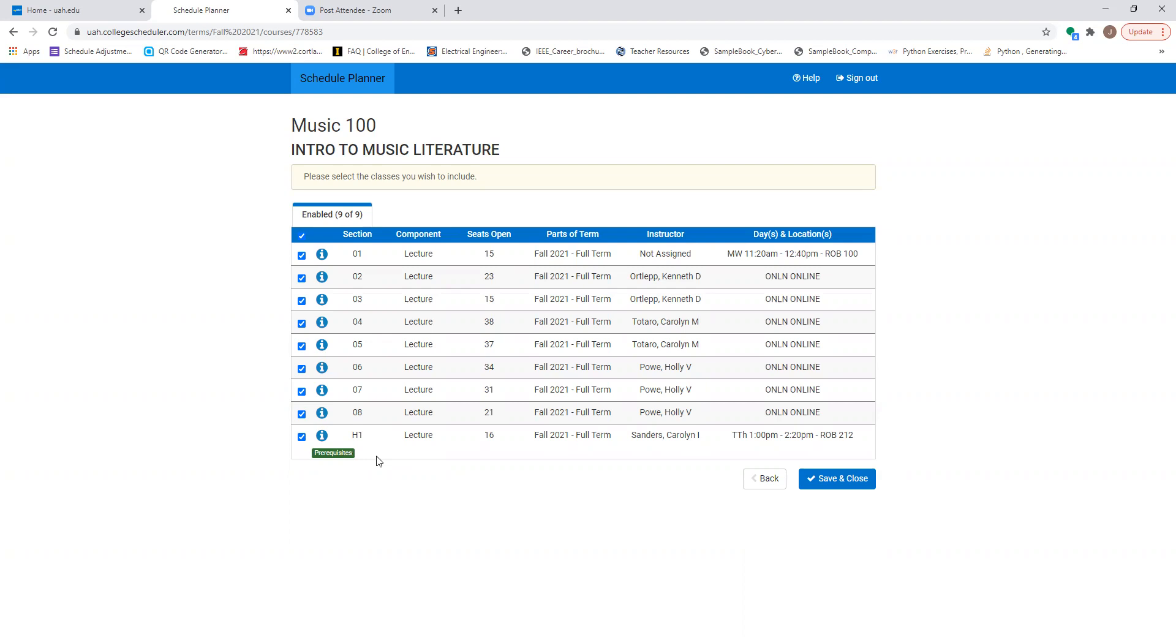
{"action": "left_click", "coordinate": [301, 437]}
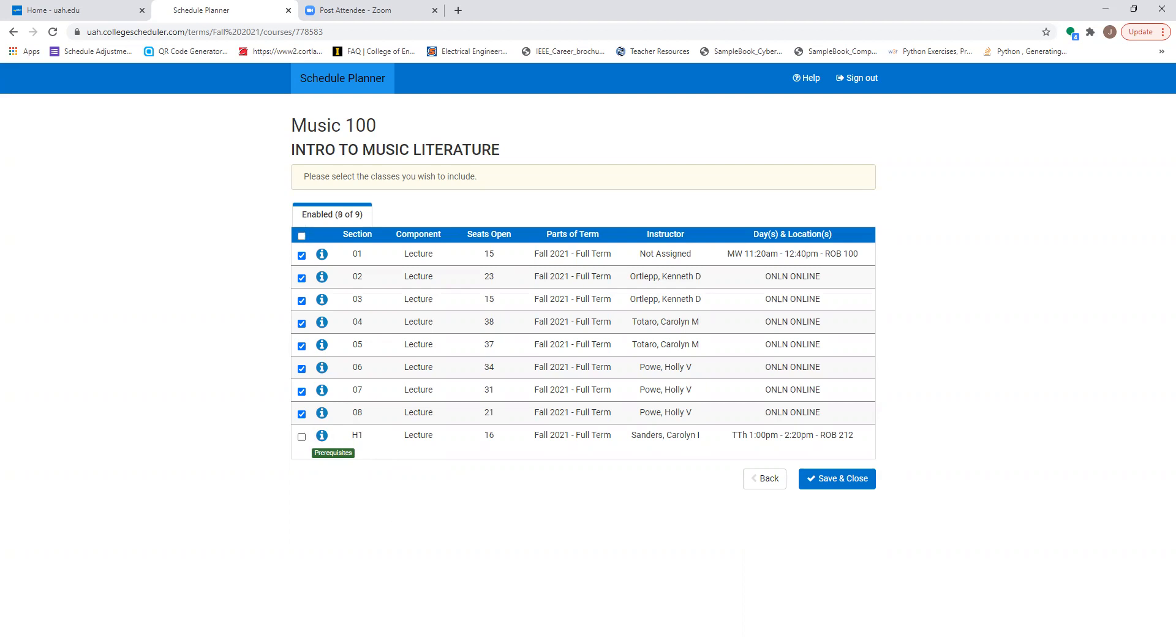
{"action": "left_click", "coordinate": [819, 489]}
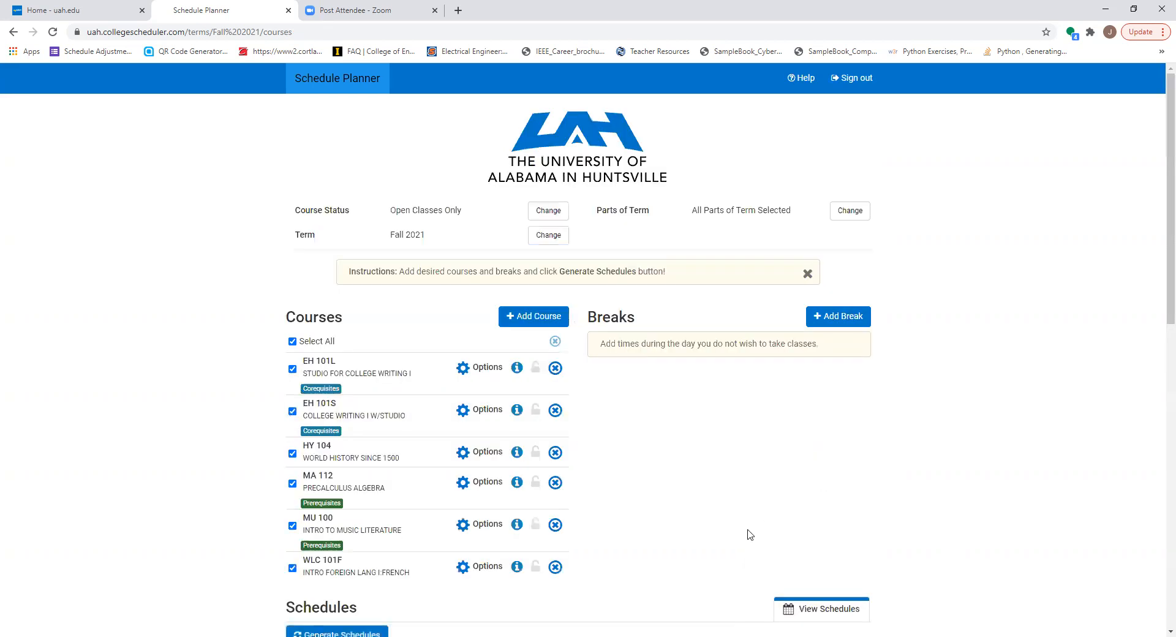
Step: Keep both WLC 101F French sections enabled, save, and regenerate the schedules with all course options applied
{"action": "left_click", "coordinate": [482, 568]}
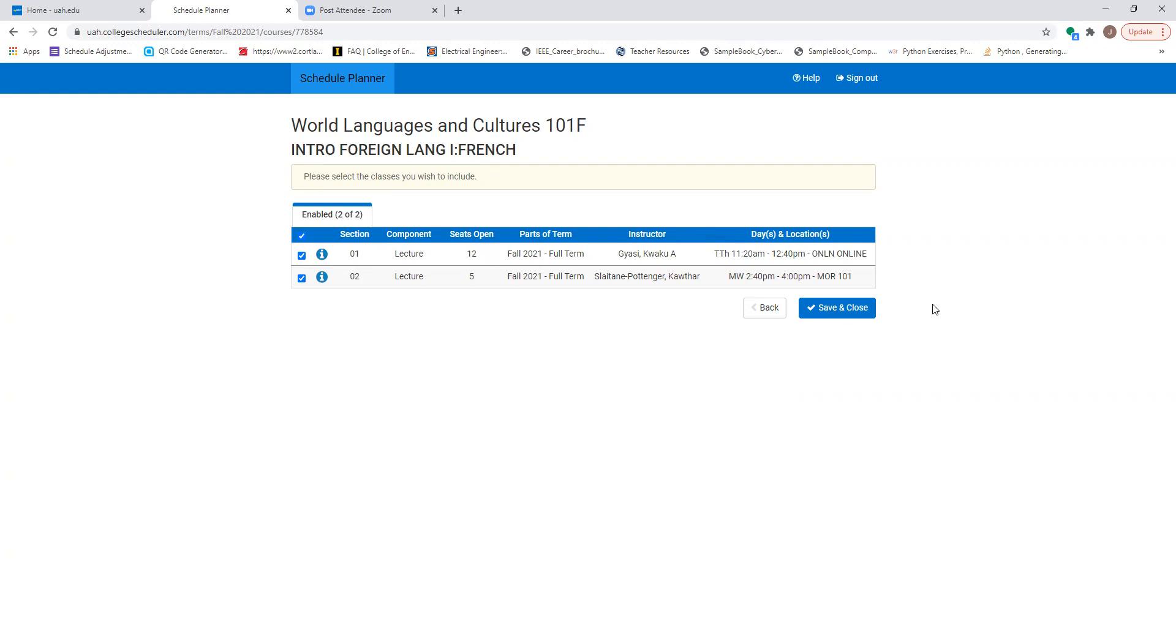
{"action": "left_click", "coordinate": [850, 312]}
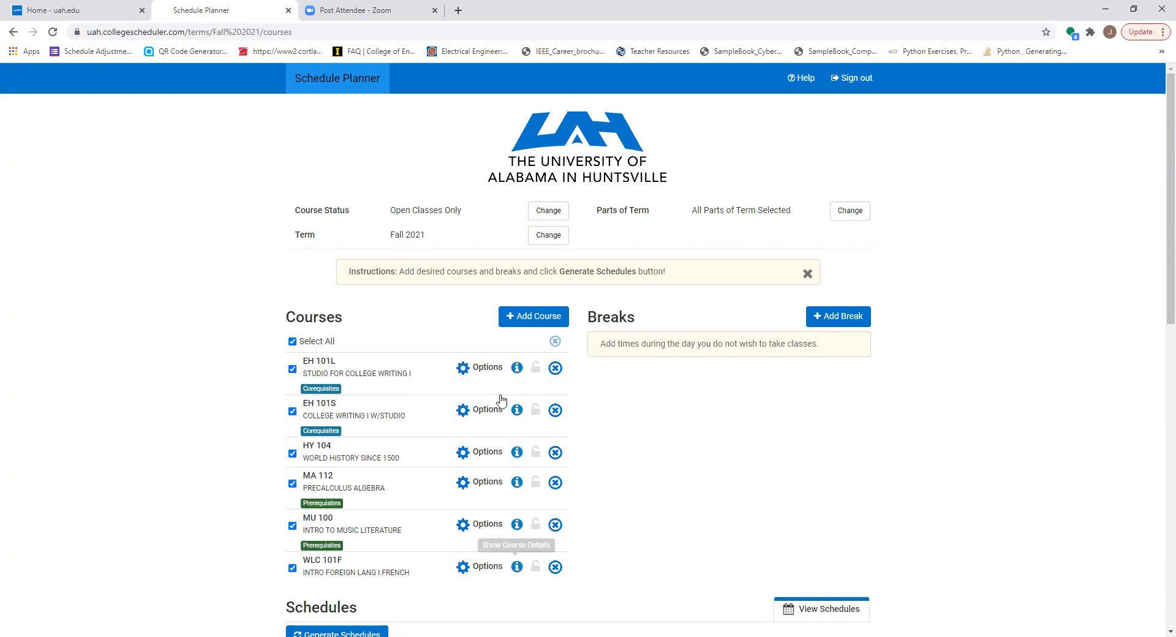
{"action": "scroll", "coordinate": [428, 551], "scroll_direction": "down", "scroll_amount": 3}
{"action": "left_click", "coordinate": [353, 453]}
{"action": "left_click", "coordinate": [344, 452]}
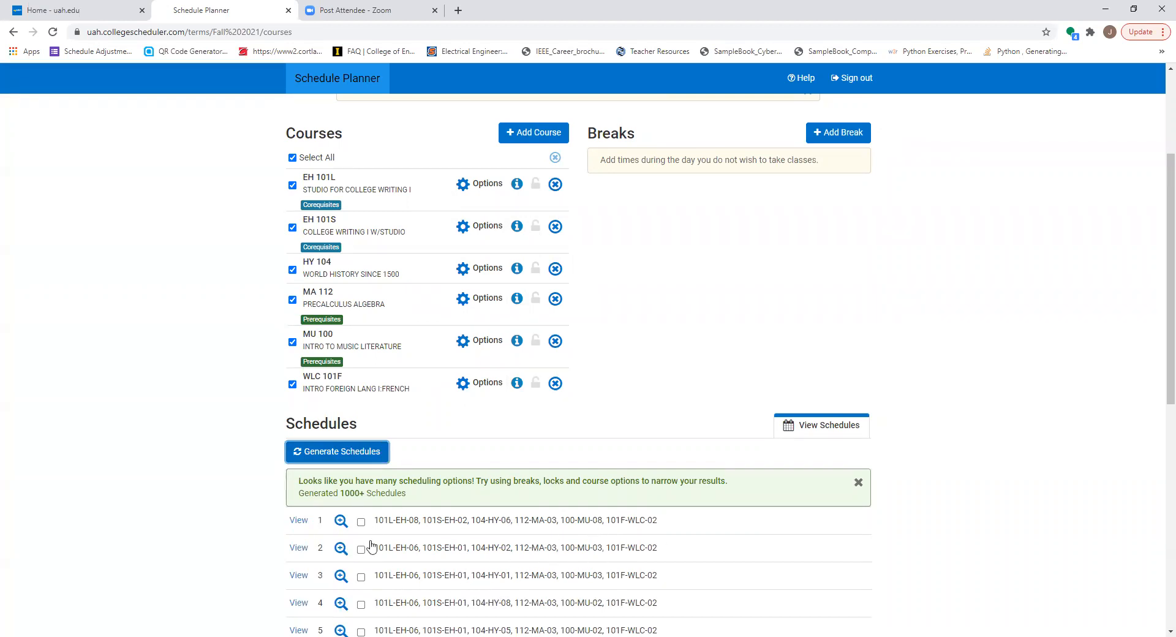
Step: Open the first of the newly generated schedules and review its sections and weekly calendar
{"action": "scroll", "coordinate": [370, 545], "scroll_direction": "down", "scroll_amount": 2}
{"action": "left_click", "coordinate": [298, 399]}
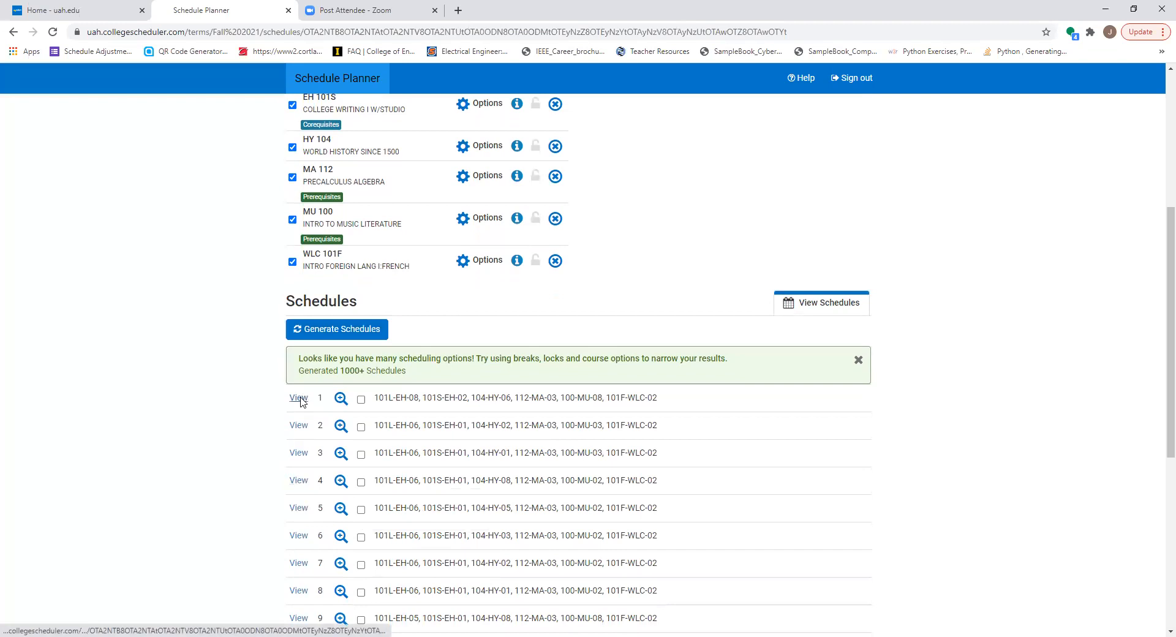
{"action": "scroll", "coordinate": [704, 429], "scroll_direction": "down", "scroll_amount": 1}
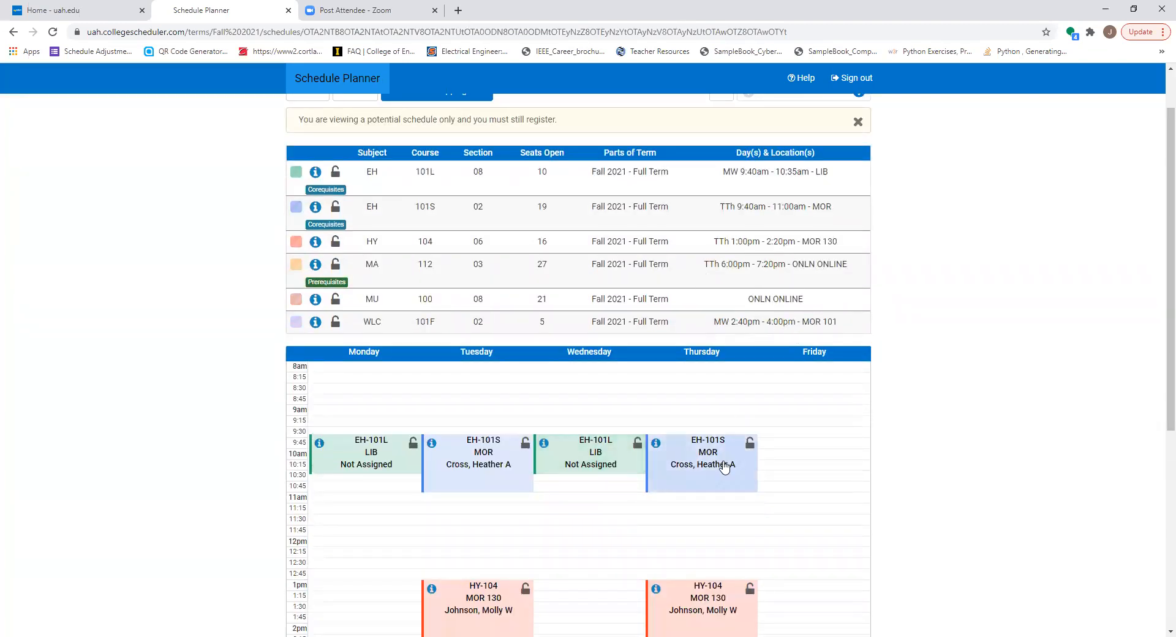
{"action": "scroll", "coordinate": [728, 472], "scroll_direction": "down", "scroll_amount": 5}
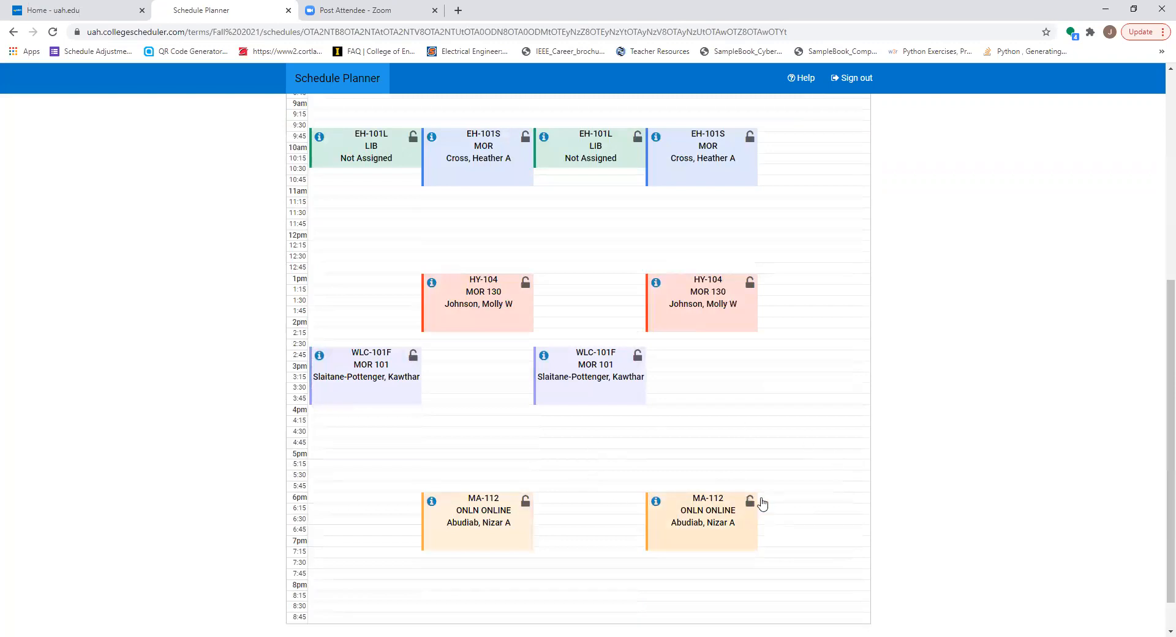
{"action": "scroll", "coordinate": [539, 495], "scroll_direction": "up", "scroll_amount": 6}
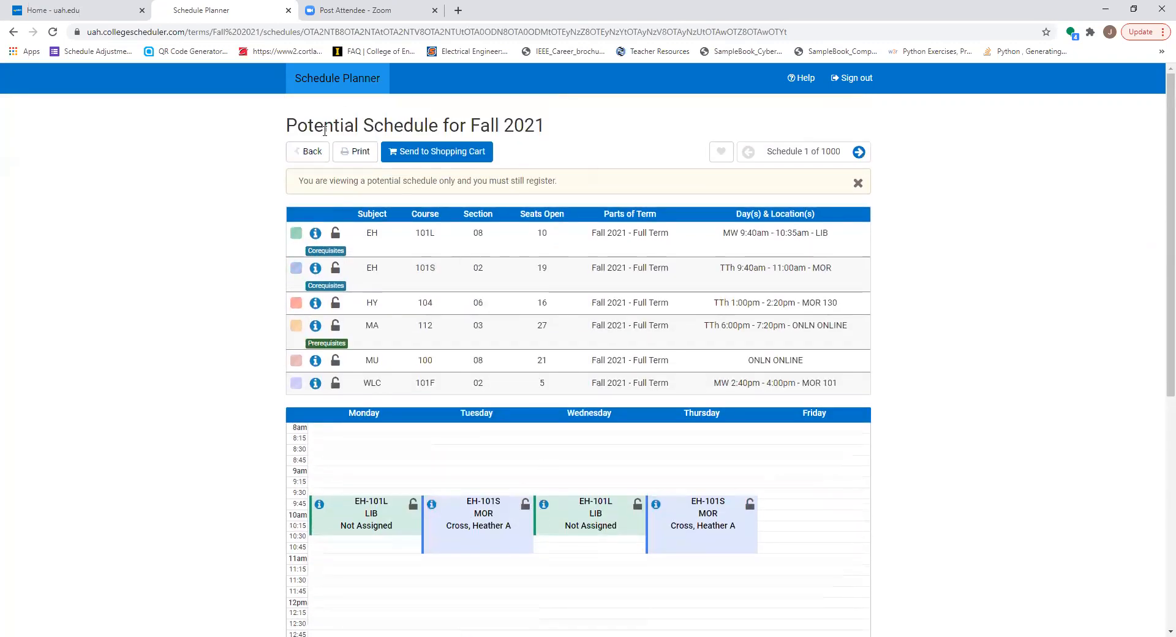
Step: Return to the planner and start a new break named "Sleep In" from 8:00 am to 9:30 am
{"action": "left_click", "coordinate": [306, 152]}
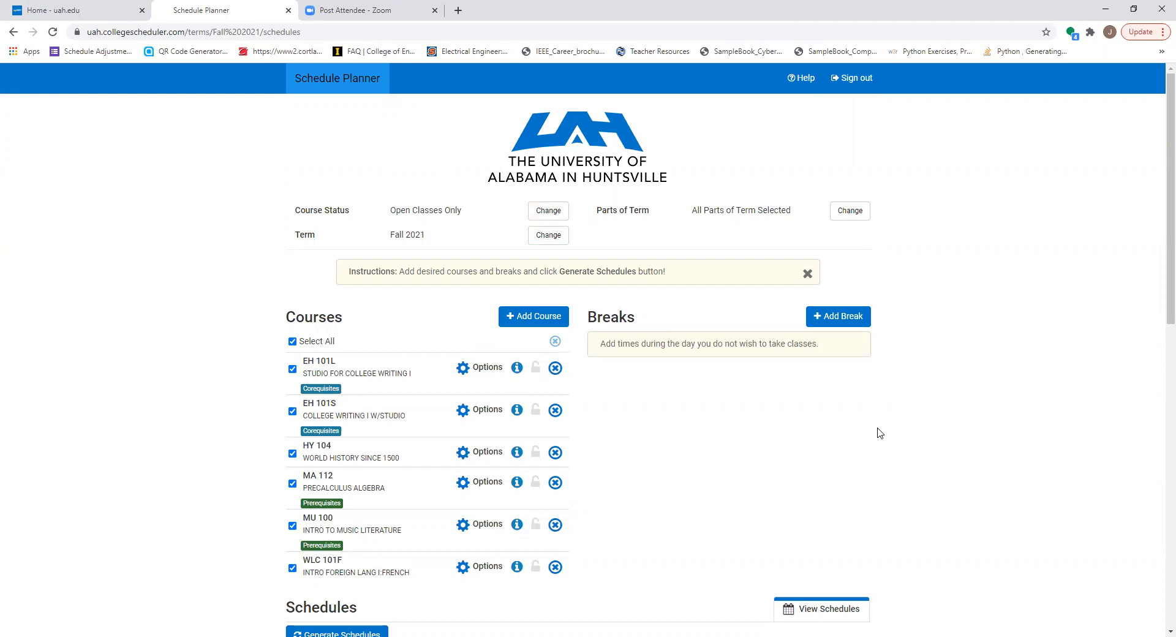
{"action": "left_click", "coordinate": [814, 319]}
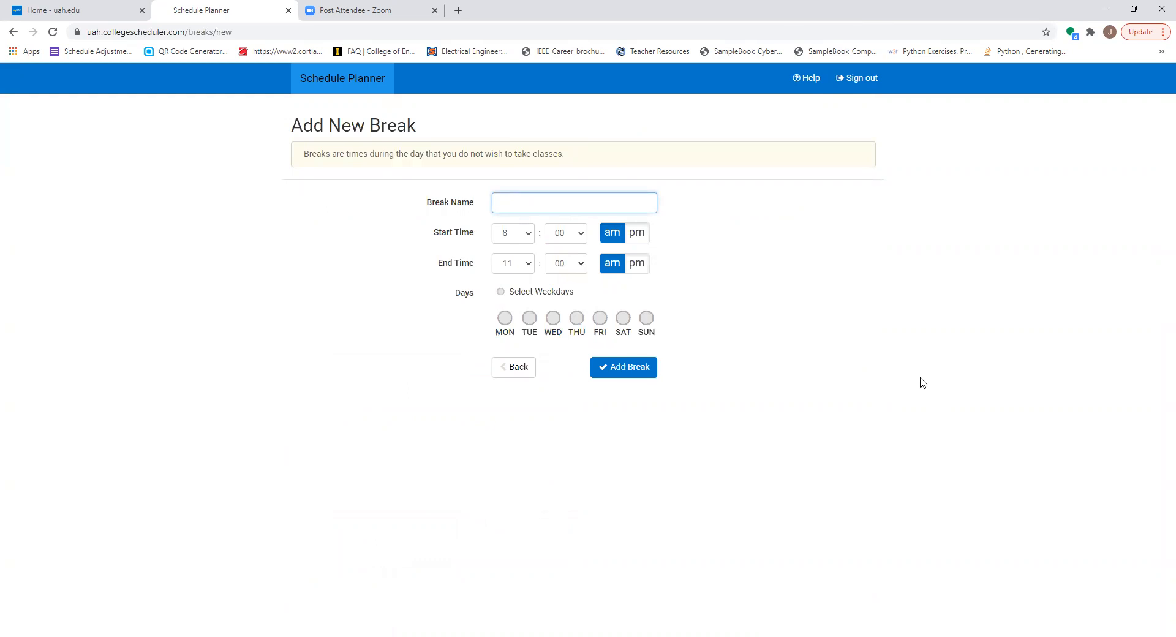
{"action": "type", "text": "Sleep In"}
{"action": "left_click", "coordinate": [531, 265]}
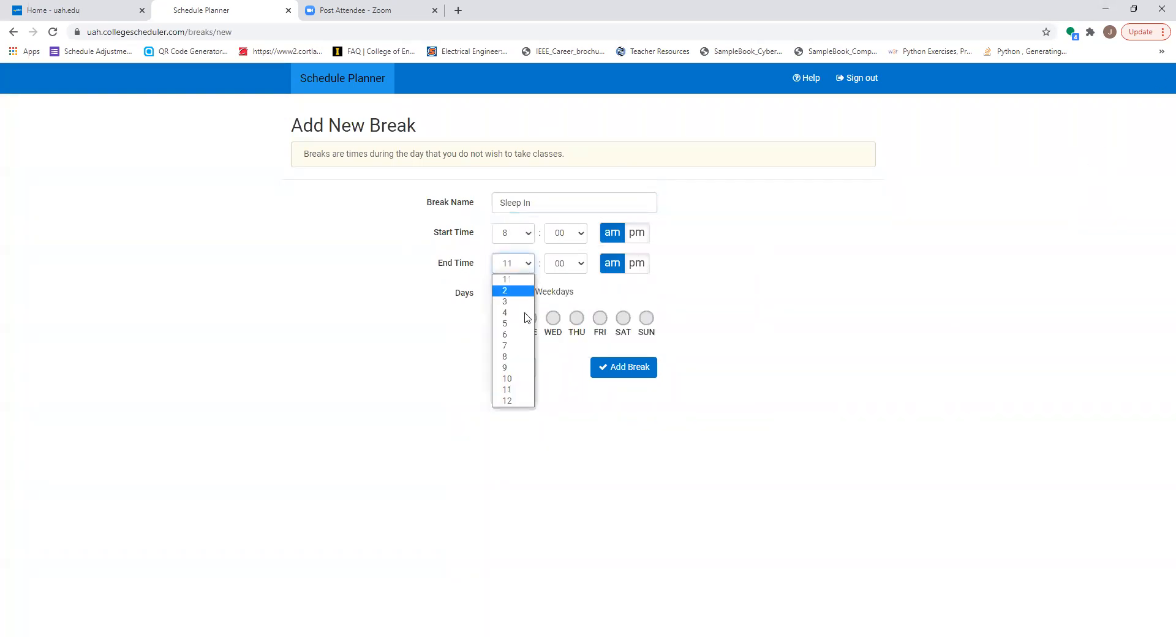
{"action": "left_click", "coordinate": [517, 375]}
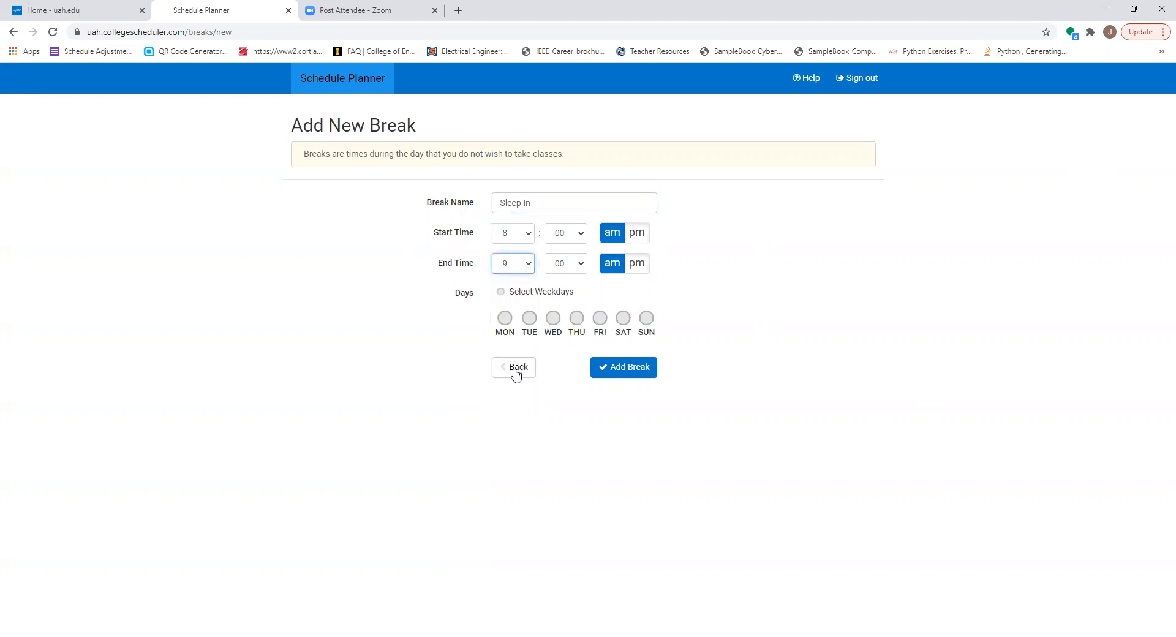
{"action": "left_click", "coordinate": [581, 265]}
{"action": "left_click", "coordinate": [565, 346]}
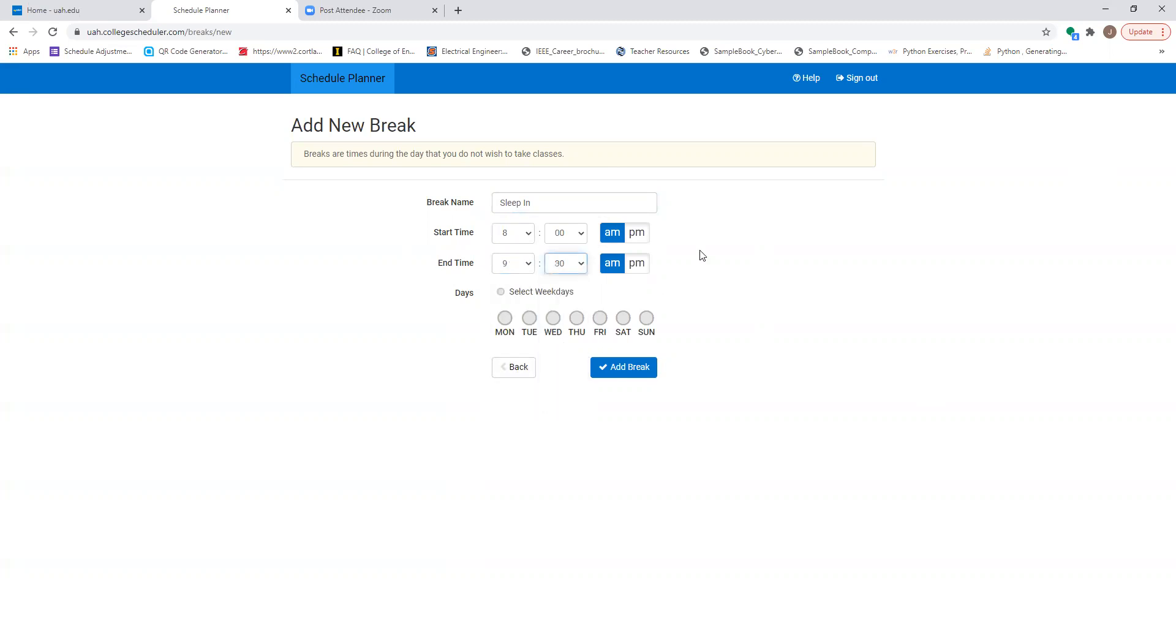
Step: Apply the Sleep In break to Monday through Friday, add it, and regenerate the schedules
{"action": "left_click", "coordinate": [505, 318]}
{"action": "left_click", "coordinate": [530, 318]}
{"action": "left_click", "coordinate": [554, 319]}
{"action": "left_click", "coordinate": [577, 318]}
{"action": "left_click", "coordinate": [600, 320]}
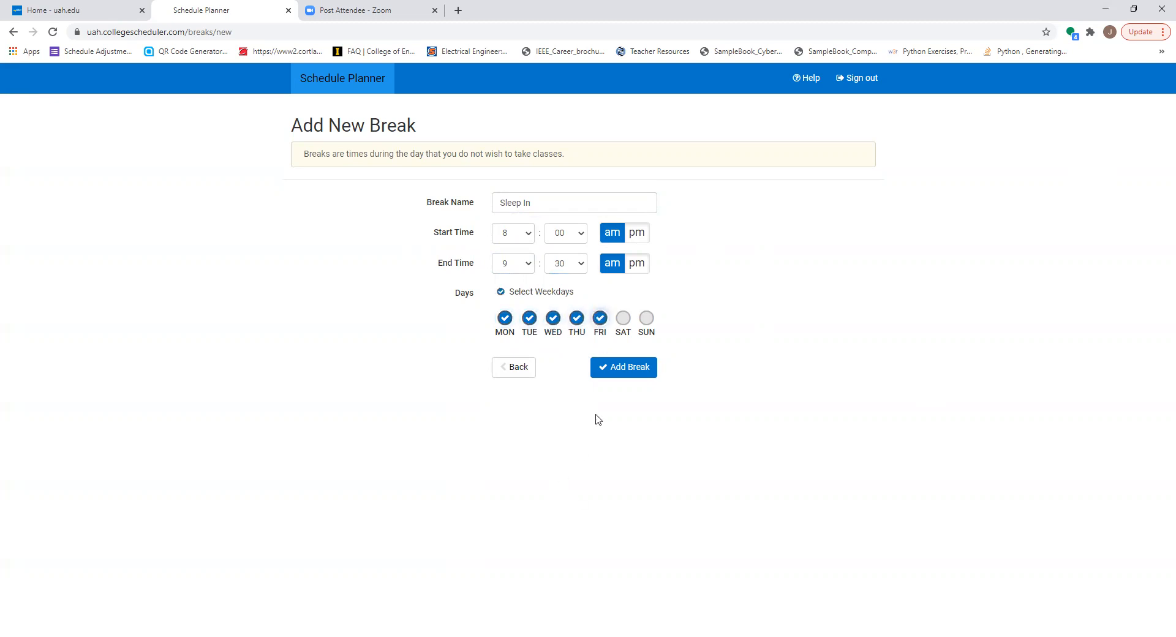
{"action": "left_click", "coordinate": [601, 367]}
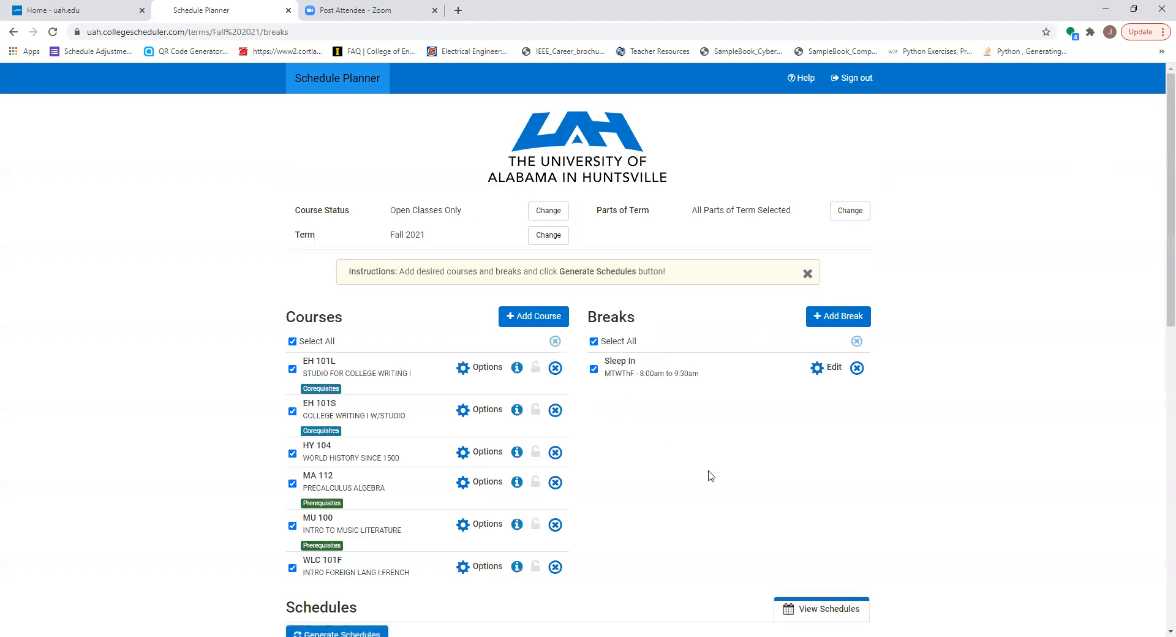
{"action": "scroll", "coordinate": [667, 484], "scroll_direction": "down", "scroll_amount": 4}
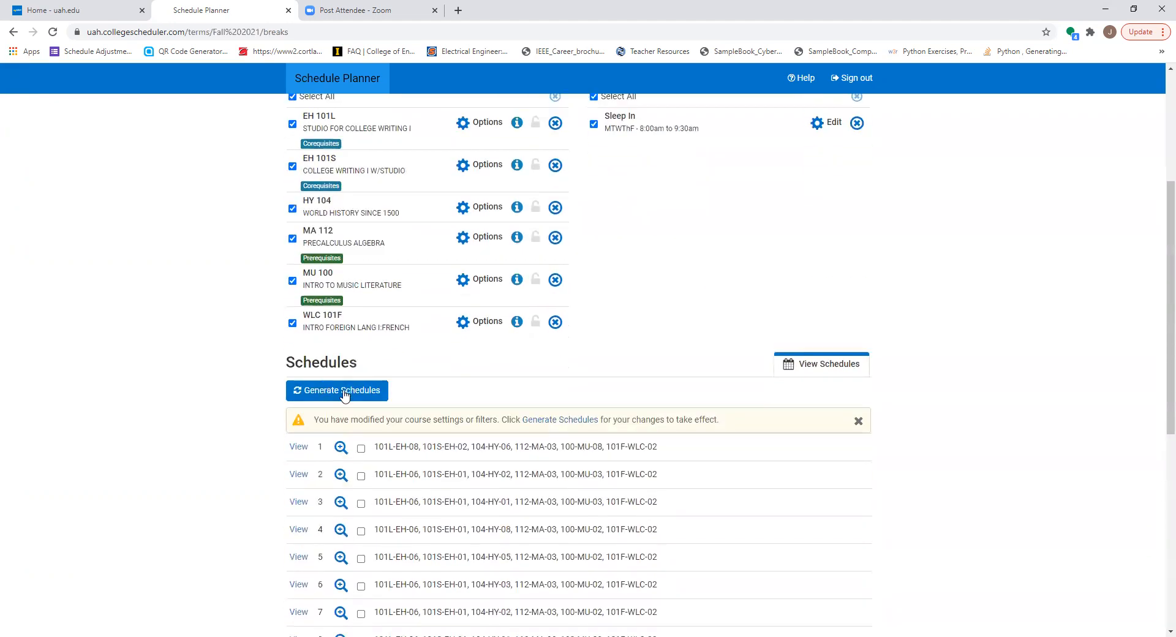
{"action": "left_click", "coordinate": [345, 396]}
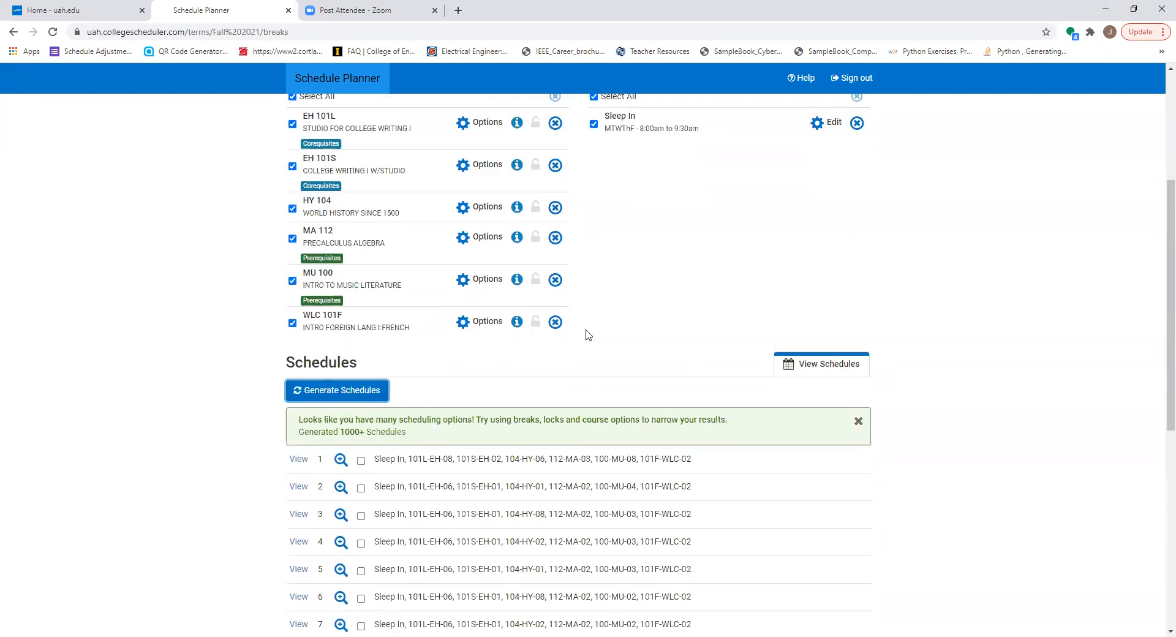
Step: Start another new break named "Job" on Monday, Wednesday and Friday
{"action": "scroll", "coordinate": [921, 223], "scroll_direction": "up", "scroll_amount": 3}
{"action": "left_click", "coordinate": [821, 256]}
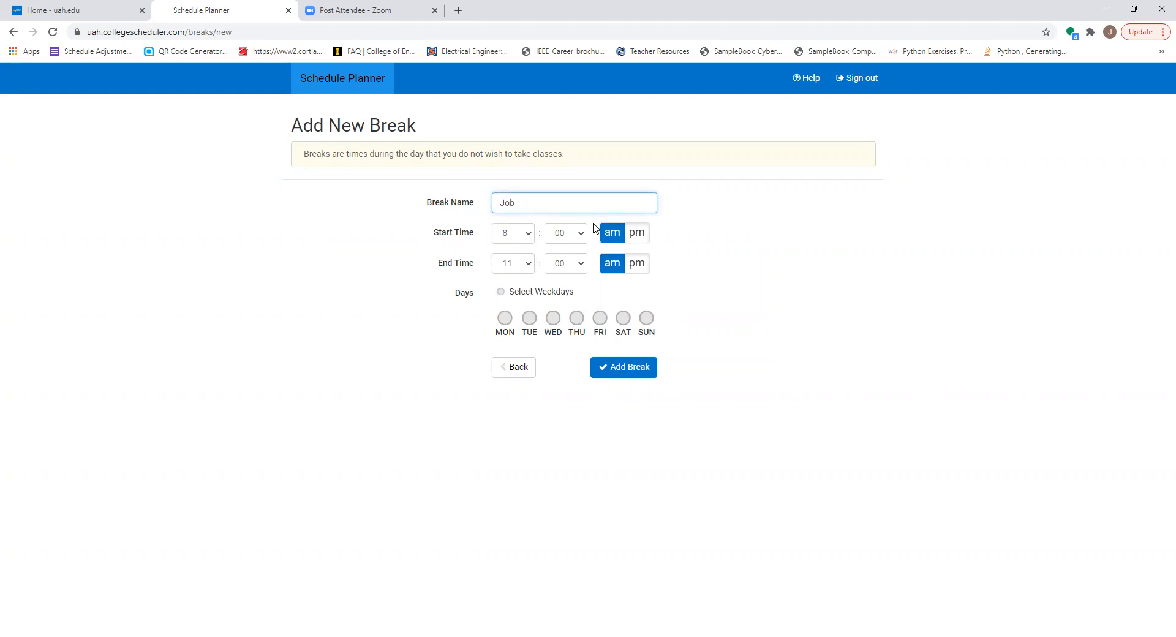
{"action": "left_click", "coordinate": [506, 317]}
{"action": "left_click", "coordinate": [553, 318]}
{"action": "left_click", "coordinate": [599, 317]}
Step: Set the Job break's time from 6:00 pm to 10:00 pm and add the break
{"action": "left_click", "coordinate": [523, 232]}
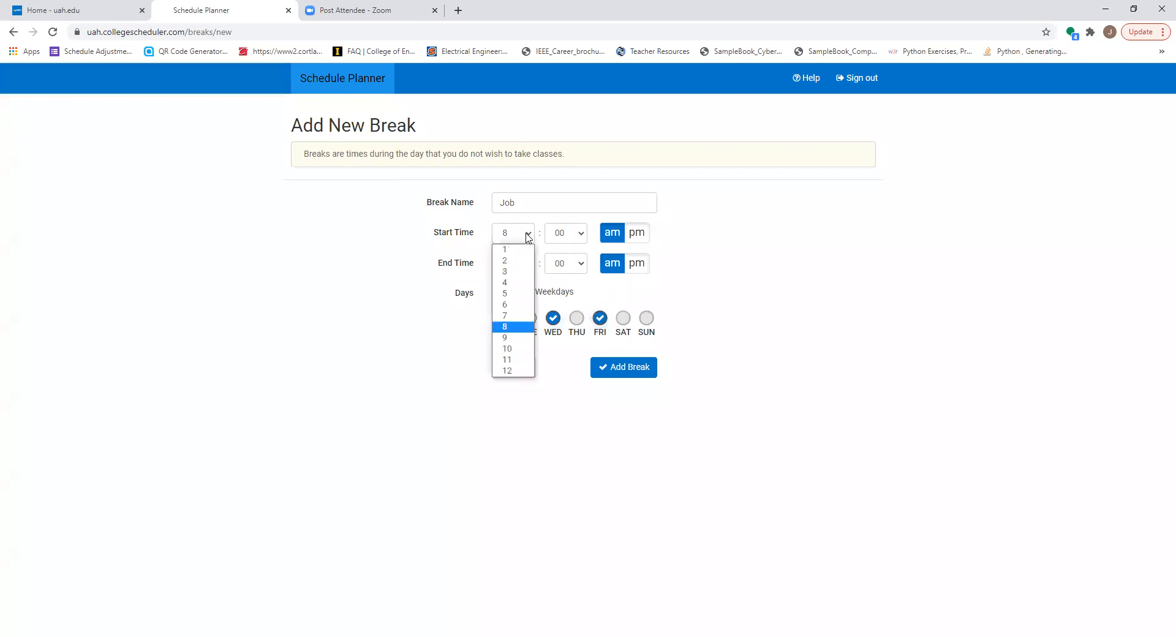
{"action": "left_click", "coordinate": [520, 305]}
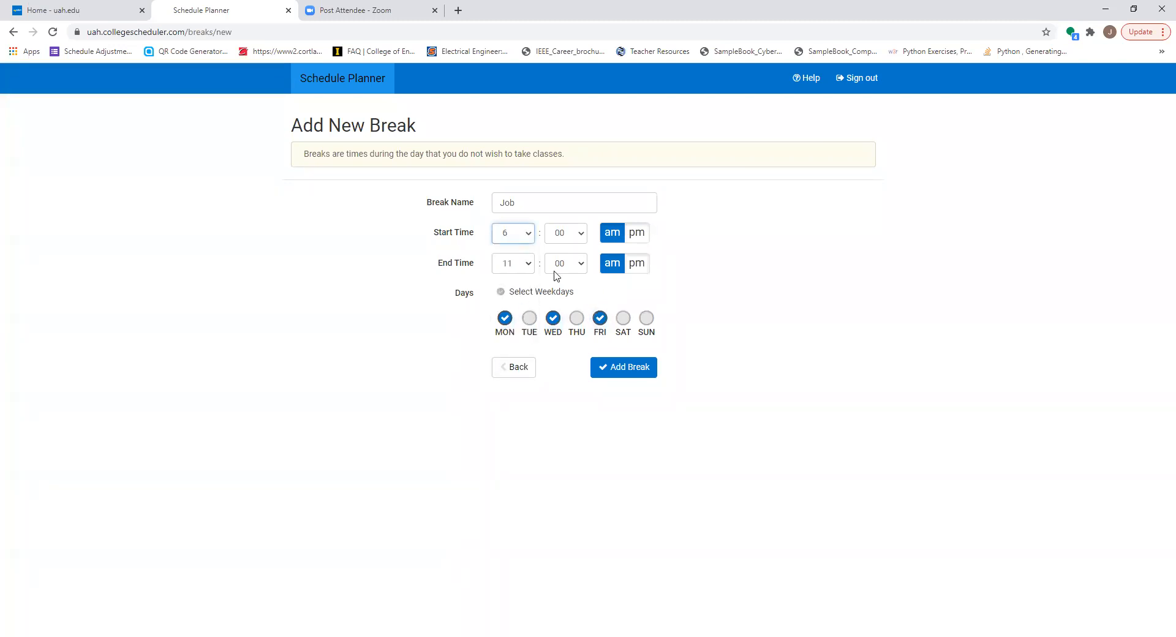
{"action": "left_click", "coordinate": [636, 233]}
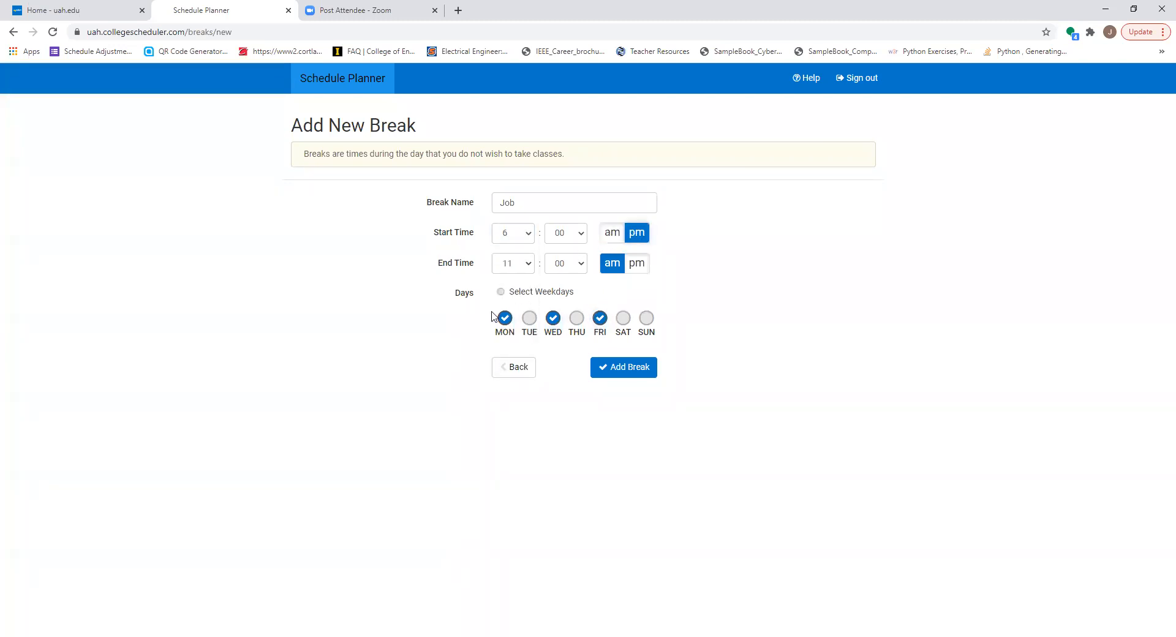
{"action": "left_click", "coordinate": [528, 269]}
{"action": "left_click", "coordinate": [524, 378]}
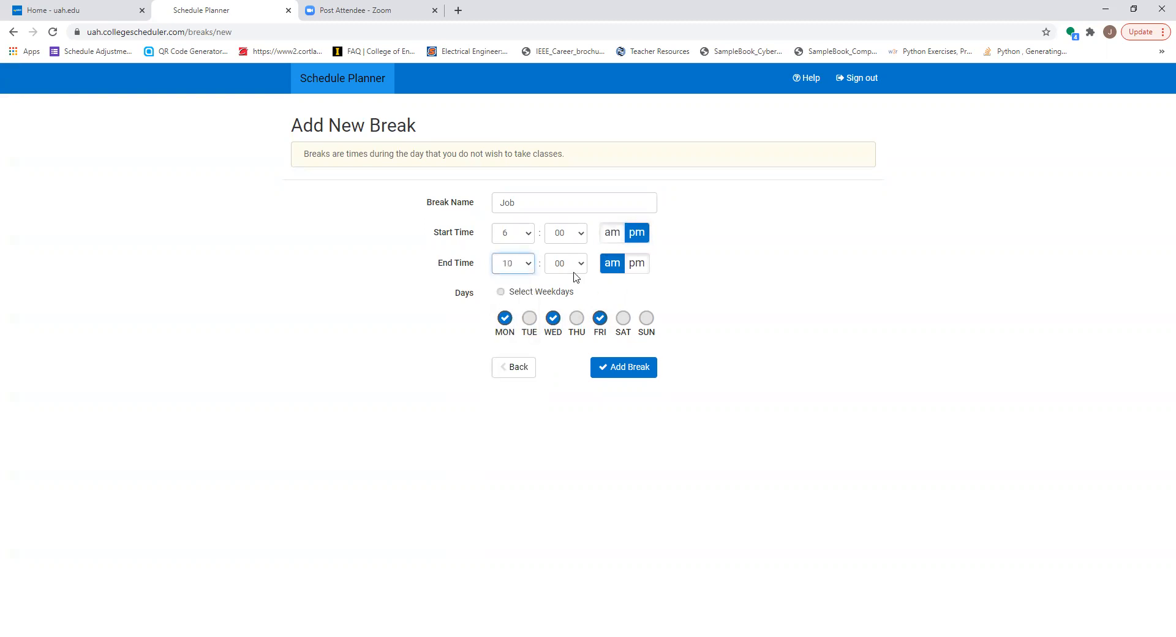
{"action": "left_click", "coordinate": [633, 270]}
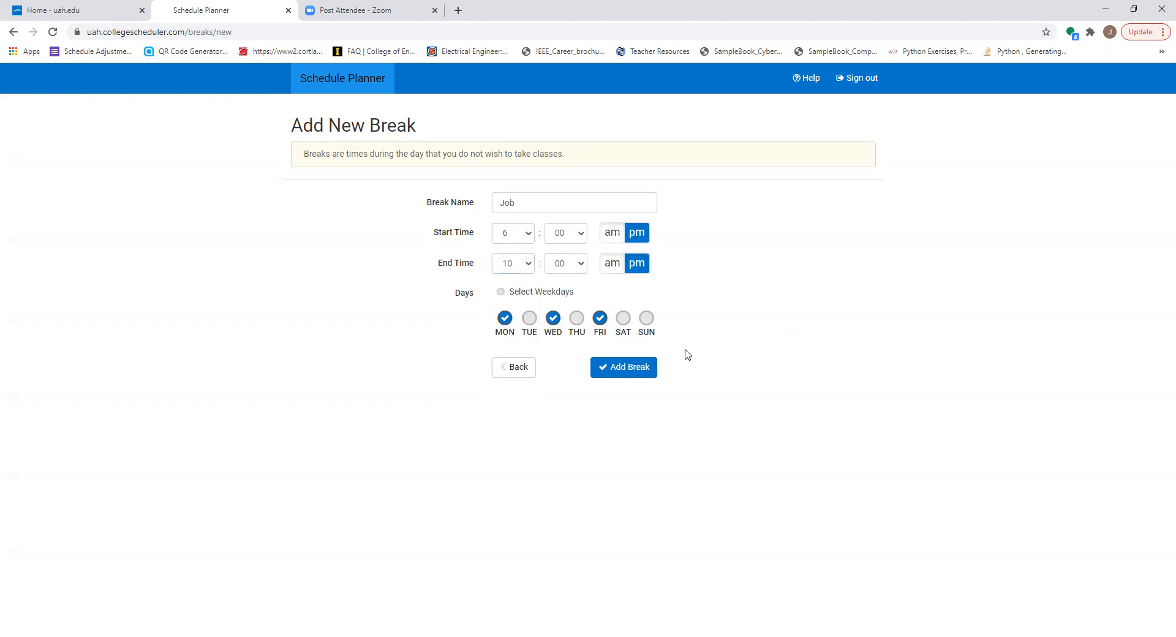
{"action": "left_click", "coordinate": [628, 375]}
Step: Regenerate the schedules with both the Sleep In and Job breaks applied
{"action": "scroll", "coordinate": [675, 543], "scroll_direction": "down", "scroll_amount": 1}
{"action": "scroll", "coordinate": [676, 544], "scroll_direction": "down", "scroll_amount": 3}
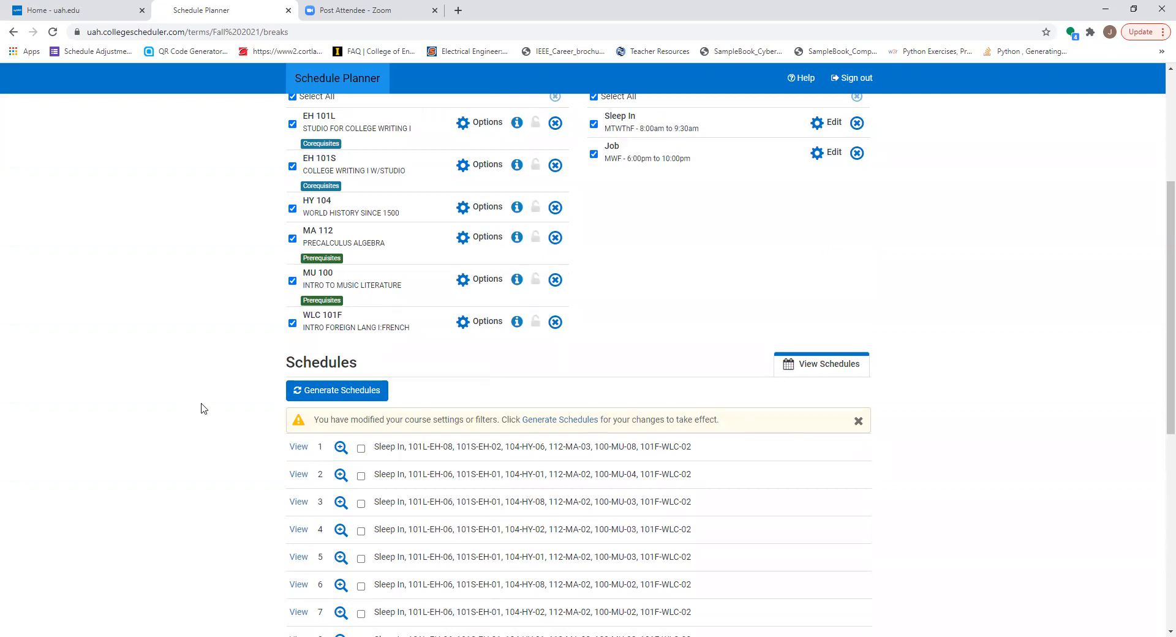
{"action": "left_click", "coordinate": [331, 392]}
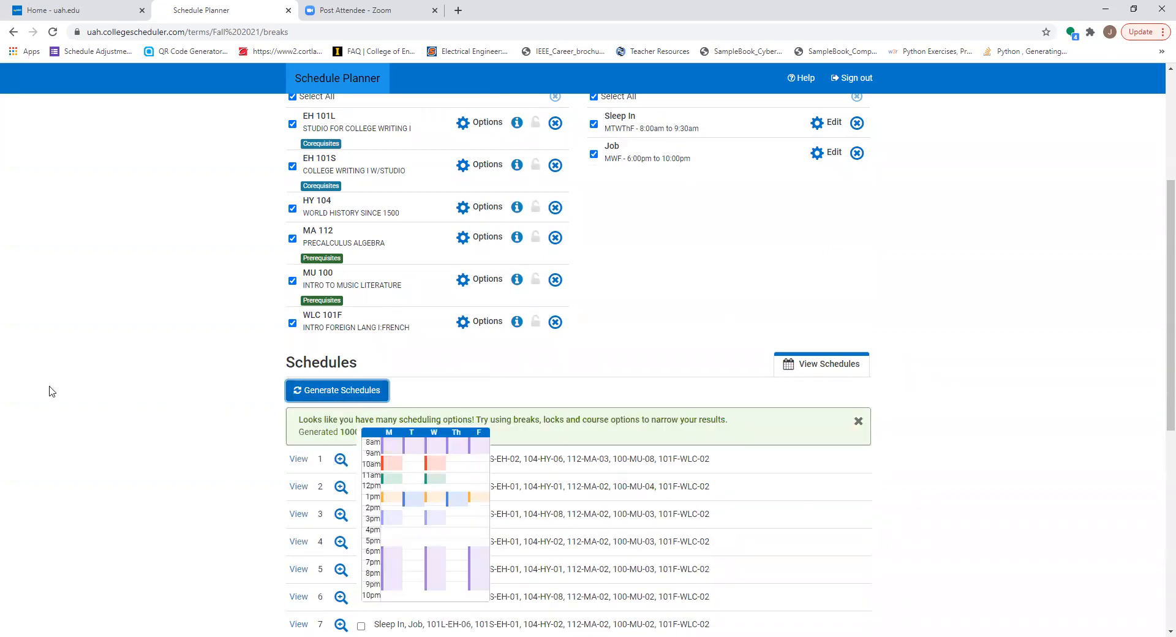
{"action": "scroll", "coordinate": [577, 526], "scroll_direction": "down", "scroll_amount": 8}
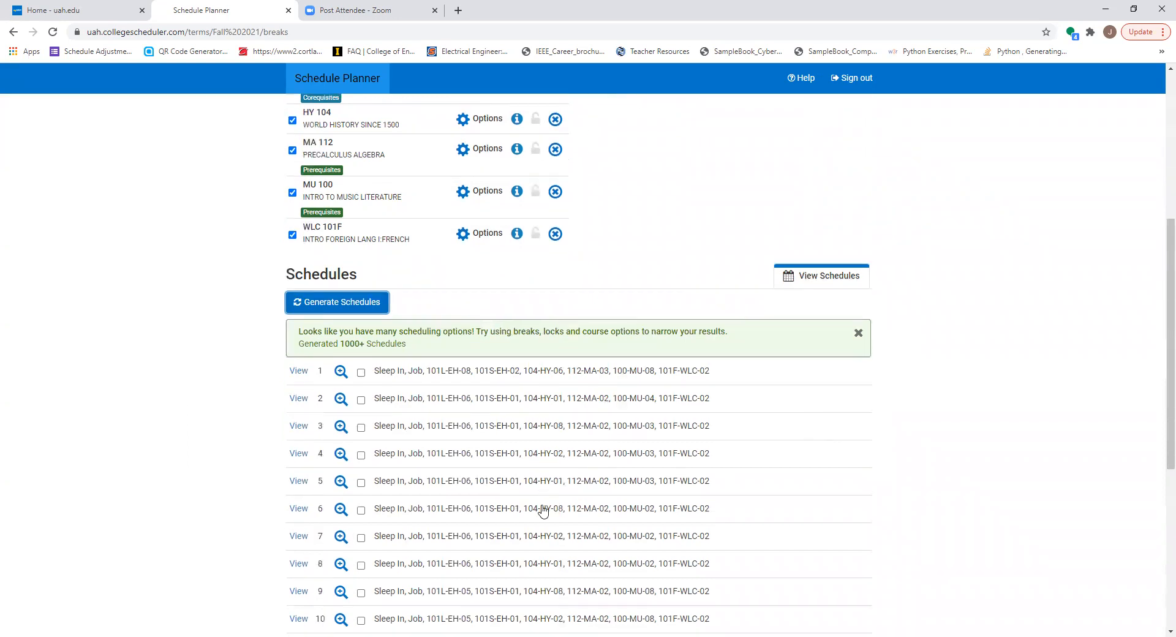
Step: Exclude the online sections 02 through 08 from MU 100 Intro to Music Literature and save the selection
{"action": "scroll", "coordinate": [539, 506], "scroll_direction": "up", "scroll_amount": 3}
{"action": "scroll", "coordinate": [539, 506], "scroll_direction": "up", "scroll_amount": 9}
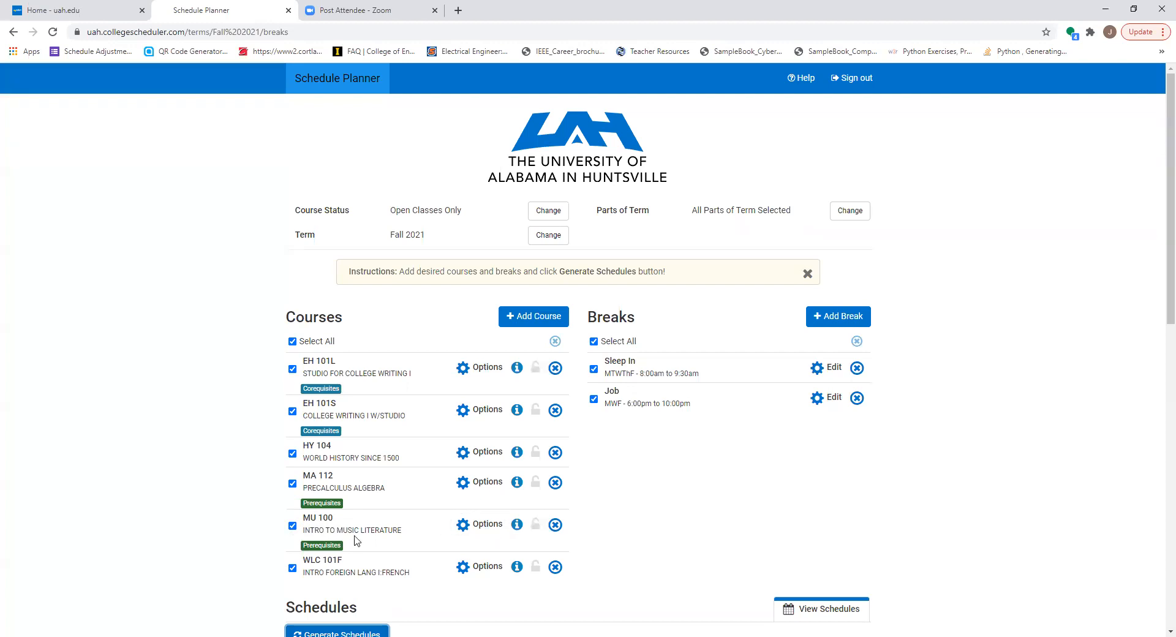
{"action": "left_click", "coordinate": [488, 525]}
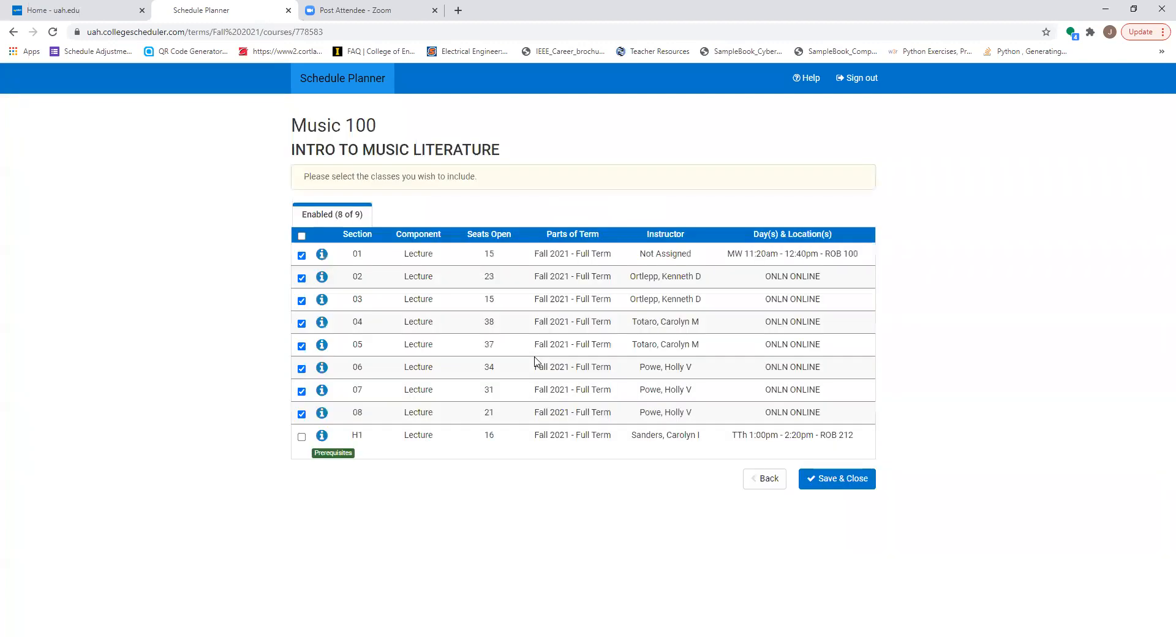
{"action": "left_click", "coordinate": [306, 279]}
{"action": "left_click", "coordinate": [306, 303]}
{"action": "left_click", "coordinate": [304, 324]}
{"action": "left_click", "coordinate": [303, 347]}
{"action": "left_click", "coordinate": [302, 369]}
{"action": "left_click", "coordinate": [302, 391]}
{"action": "left_click", "coordinate": [302, 414]}
{"action": "left_click", "coordinate": [857, 481]}
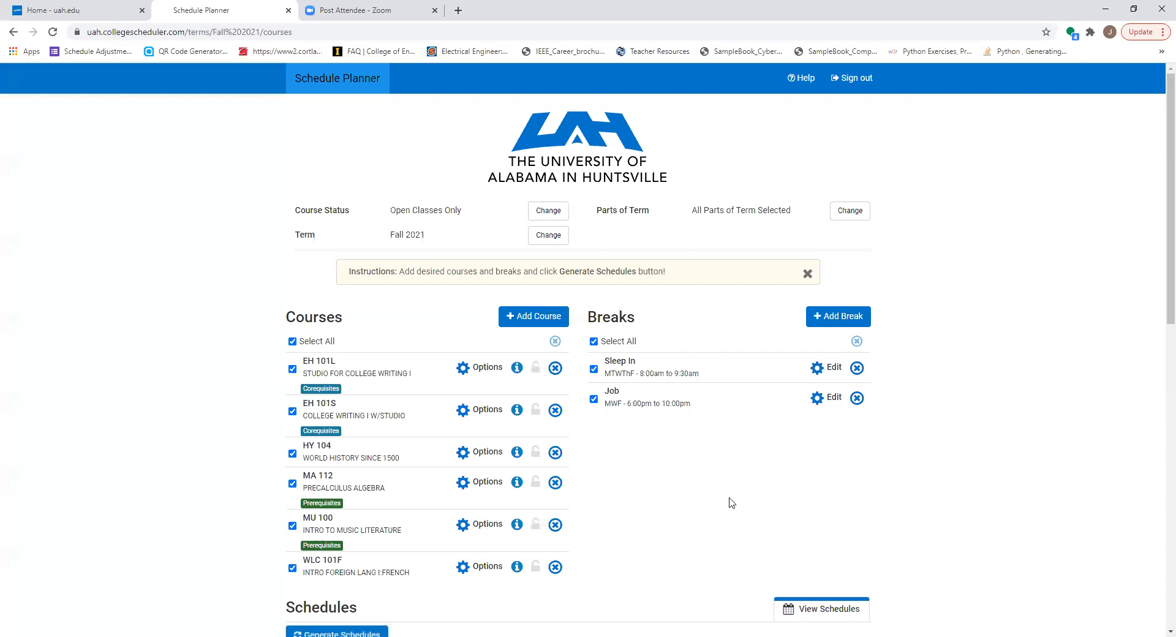
Step: Regenerate the schedules with the narrowed MU 100 selection and open the first result
{"action": "scroll", "coordinate": [340, 454], "scroll_direction": "down", "scroll_amount": 3}
{"action": "left_click", "coordinate": [340, 454]}
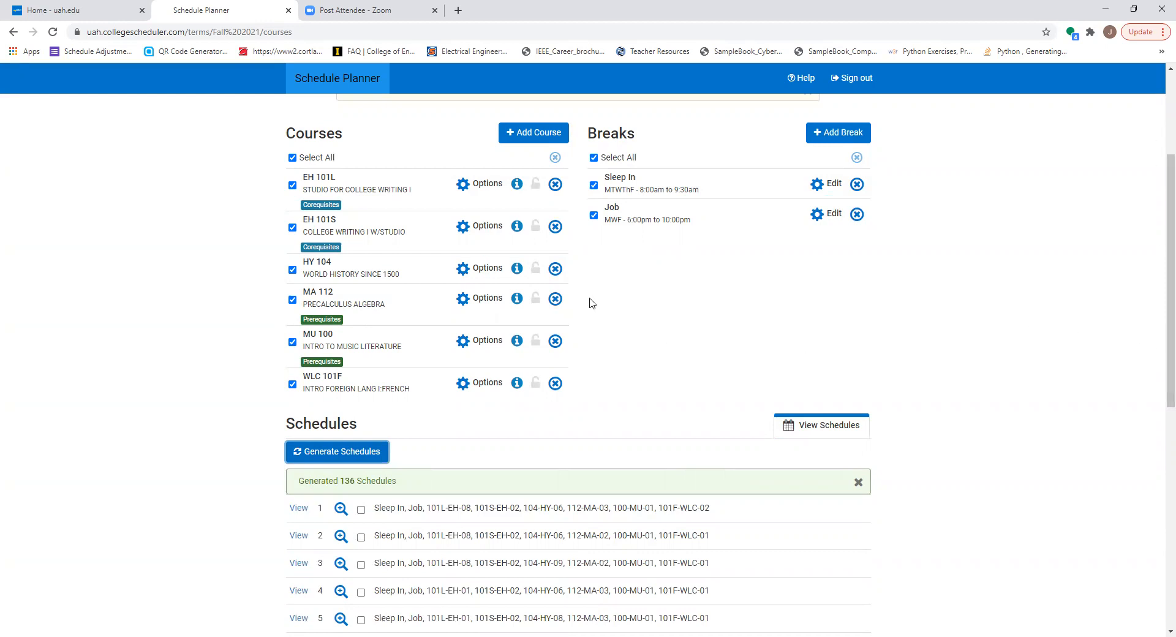
{"action": "left_click", "coordinate": [299, 508]}
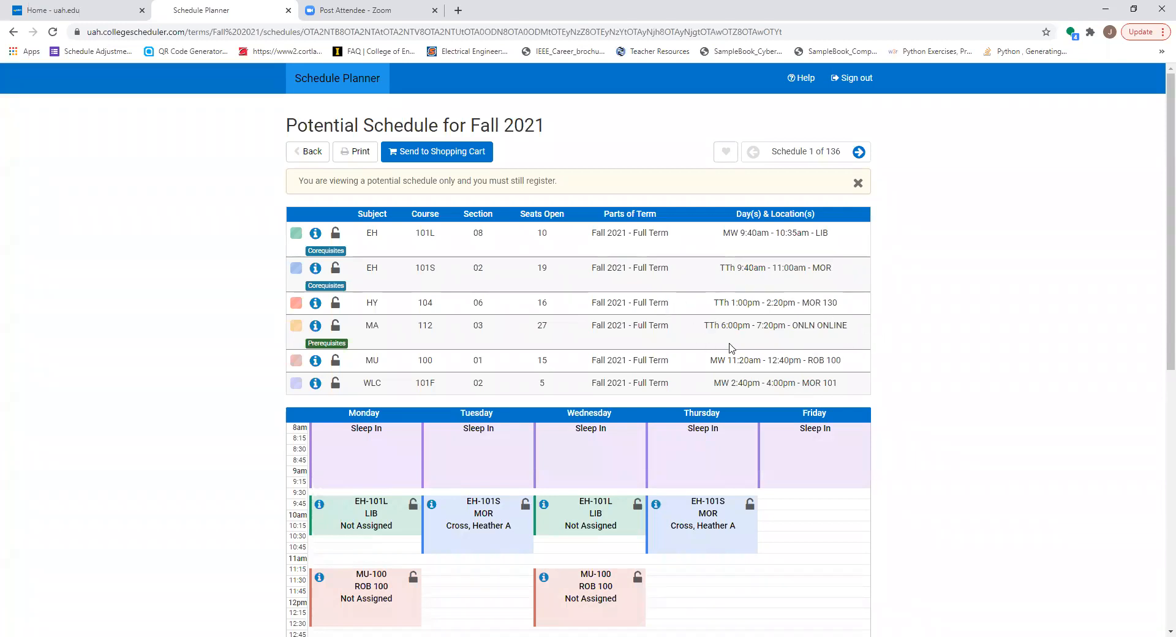
Step: Review the first schedule's weekly calendar, checking the class times around the Sleep In and Job breaks
{"action": "scroll", "coordinate": [801, 379], "scroll_direction": "down", "scroll_amount": 2}
{"action": "scroll", "coordinate": [809, 418], "scroll_direction": "down", "scroll_amount": 6}
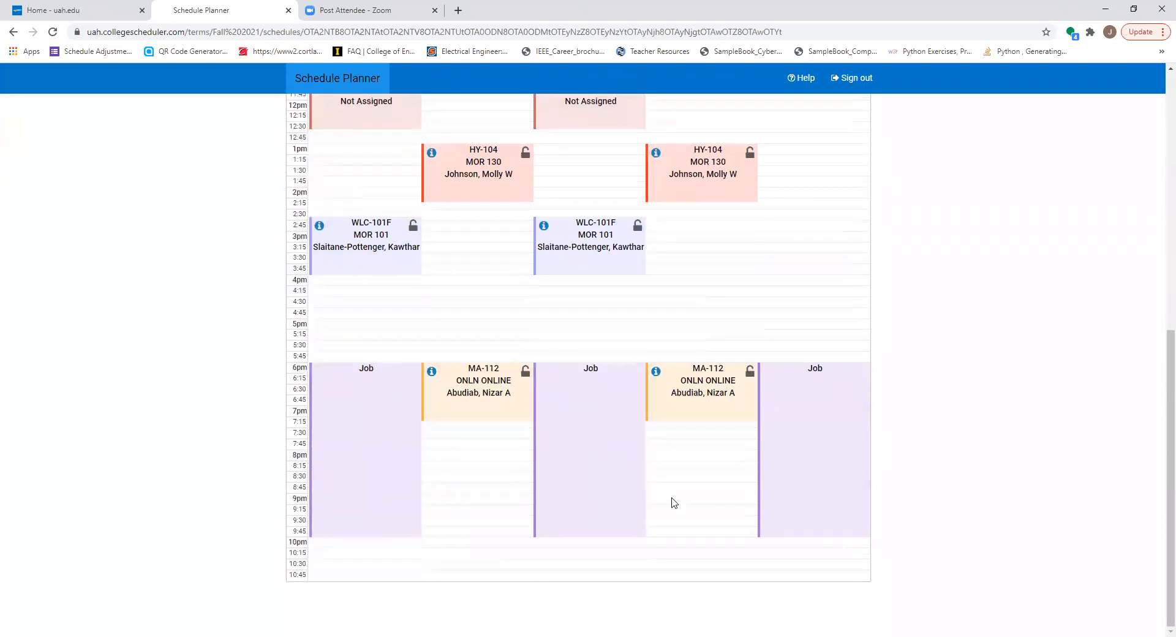
{"action": "scroll", "coordinate": [606, 503], "scroll_direction": "up", "scroll_amount": 1}
{"action": "scroll", "coordinate": [699, 307], "scroll_direction": "up", "scroll_amount": 1}
{"action": "scroll", "coordinate": [800, 196], "scroll_direction": "up", "scroll_amount": 3}
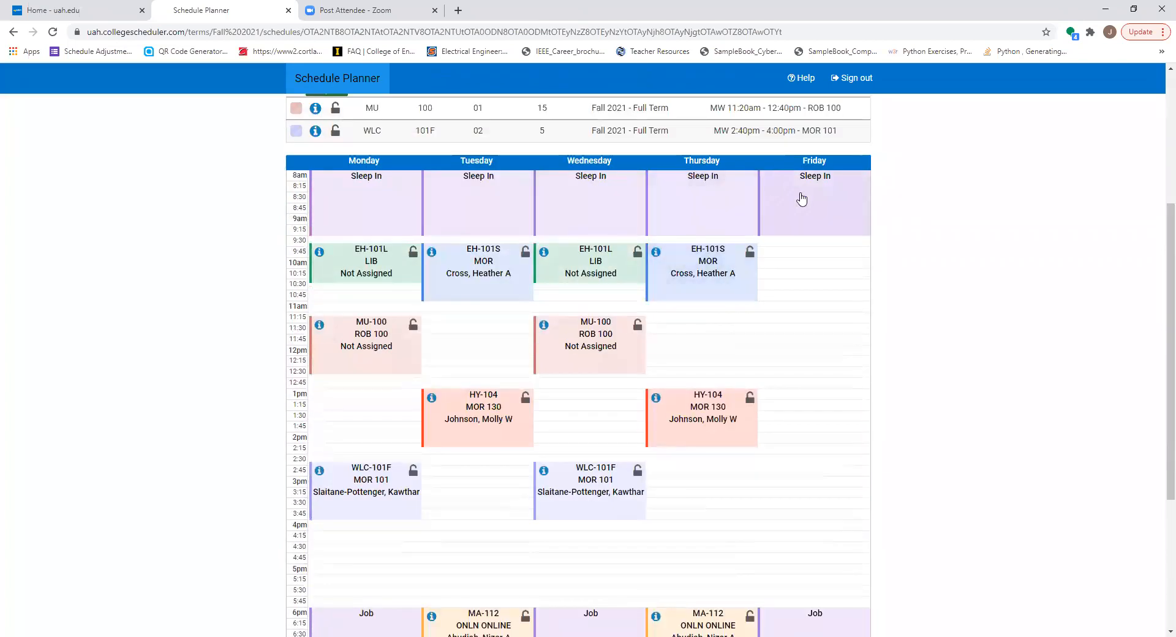
{"action": "scroll", "coordinate": [605, 506], "scroll_direction": "down", "scroll_amount": 2}
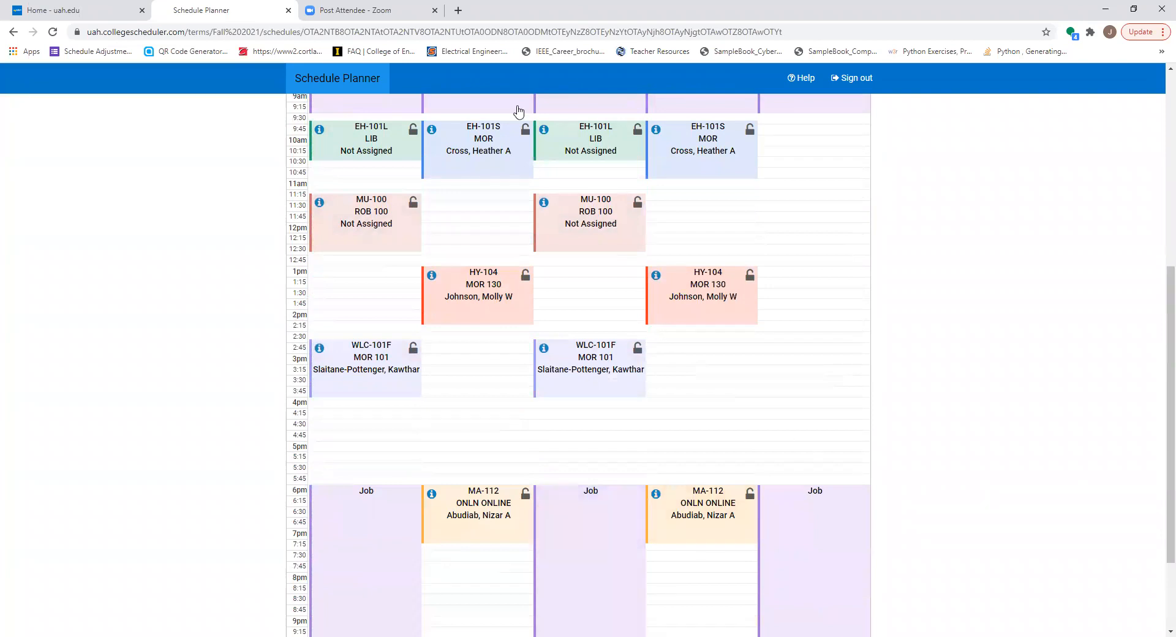
{"action": "scroll", "coordinate": [836, 362], "scroll_direction": "down", "scroll_amount": 1}
{"action": "scroll", "coordinate": [837, 364], "scroll_direction": "up", "scroll_amount": 2}
{"action": "scroll", "coordinate": [837, 363], "scroll_direction": "up", "scroll_amount": 1}
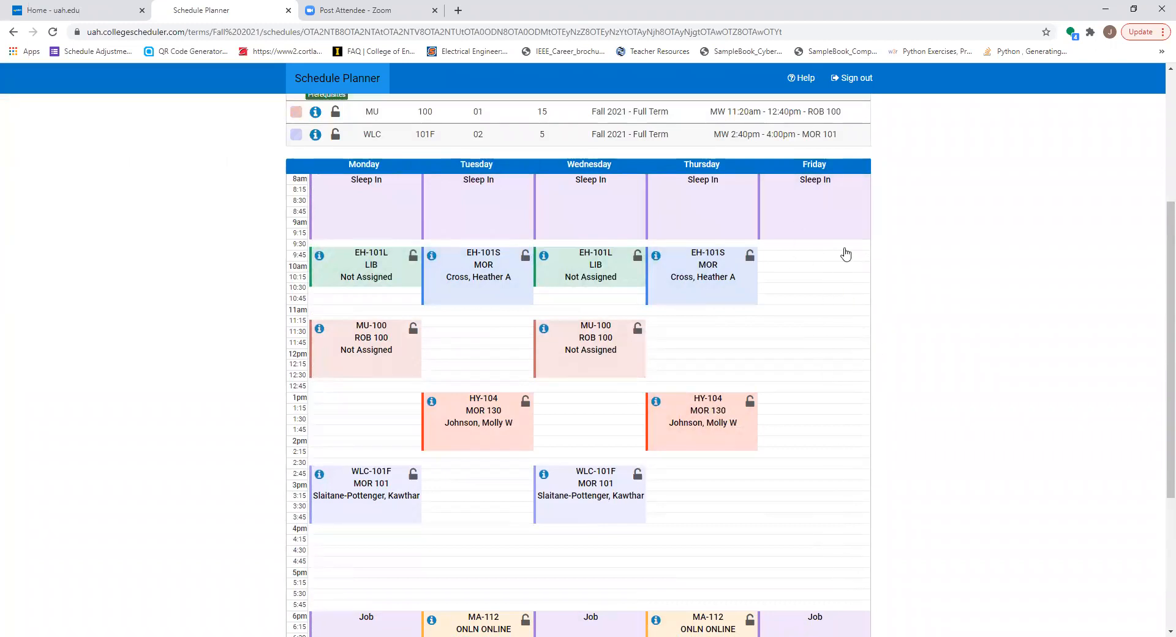
{"action": "scroll", "coordinate": [914, 245], "scroll_direction": "up", "scroll_amount": 4}
{"action": "scroll", "coordinate": [929, 265], "scroll_direction": "down", "scroll_amount": 3}
{"action": "scroll", "coordinate": [936, 278], "scroll_direction": "down", "scroll_amount": 2}
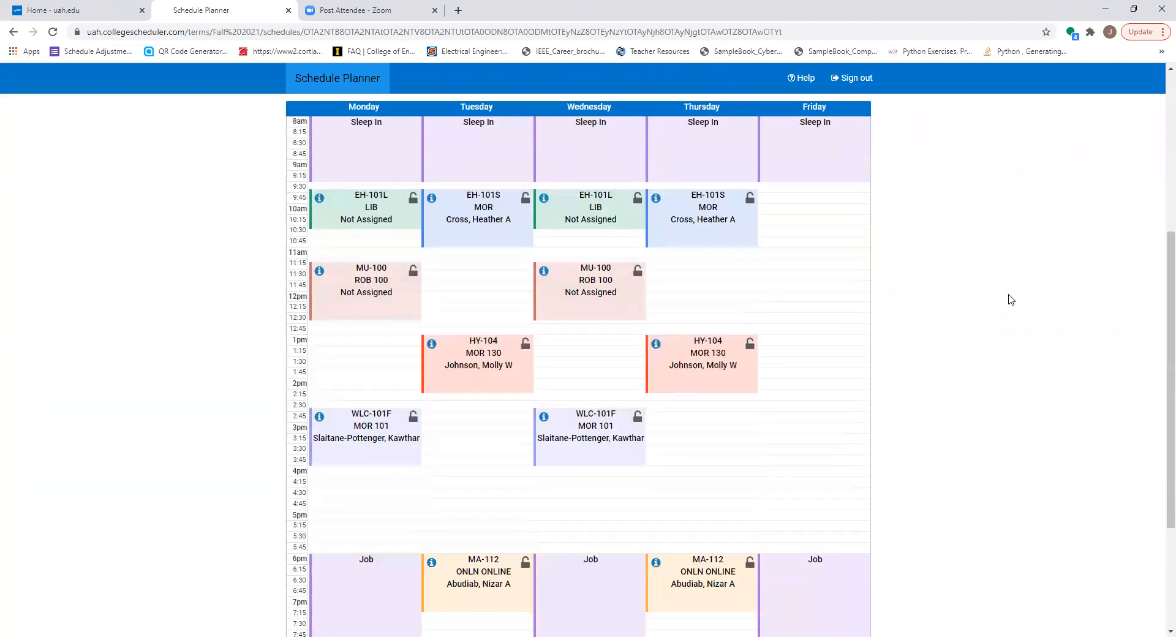
{"action": "scroll", "coordinate": [1008, 296], "scroll_direction": "up", "scroll_amount": 1}
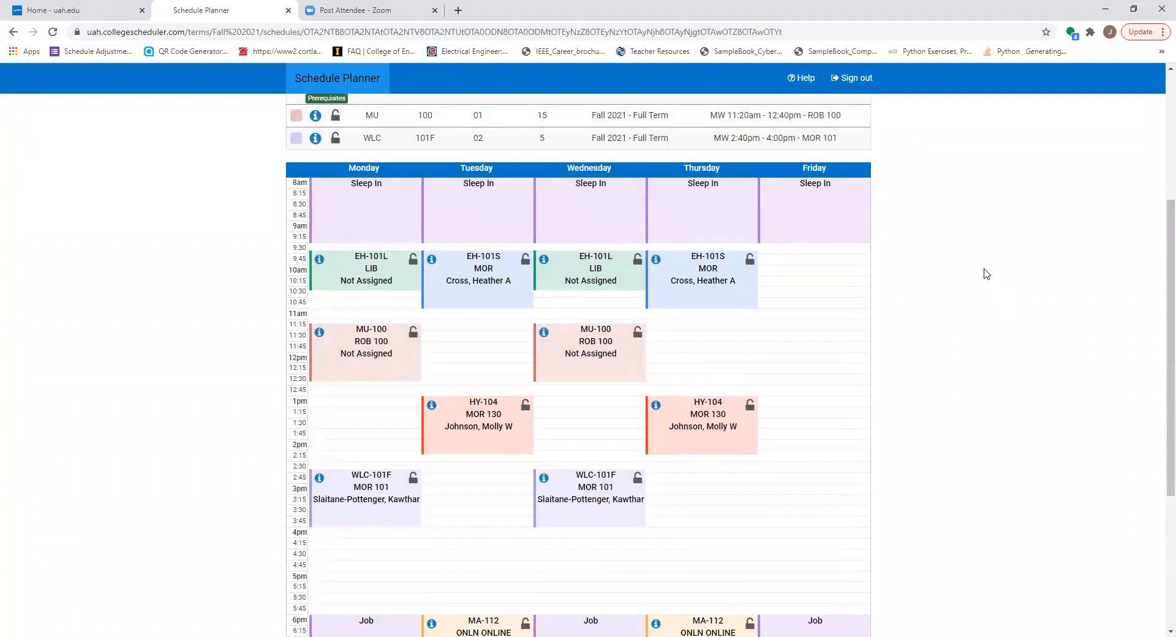
Step: Reduce the page zoom to 80% and page forward through the potential schedules, comparing their weekly calendars
{"action": "key", "text": "ctrl+minus"}
{"action": "key", "text": "ctrl+minus"}
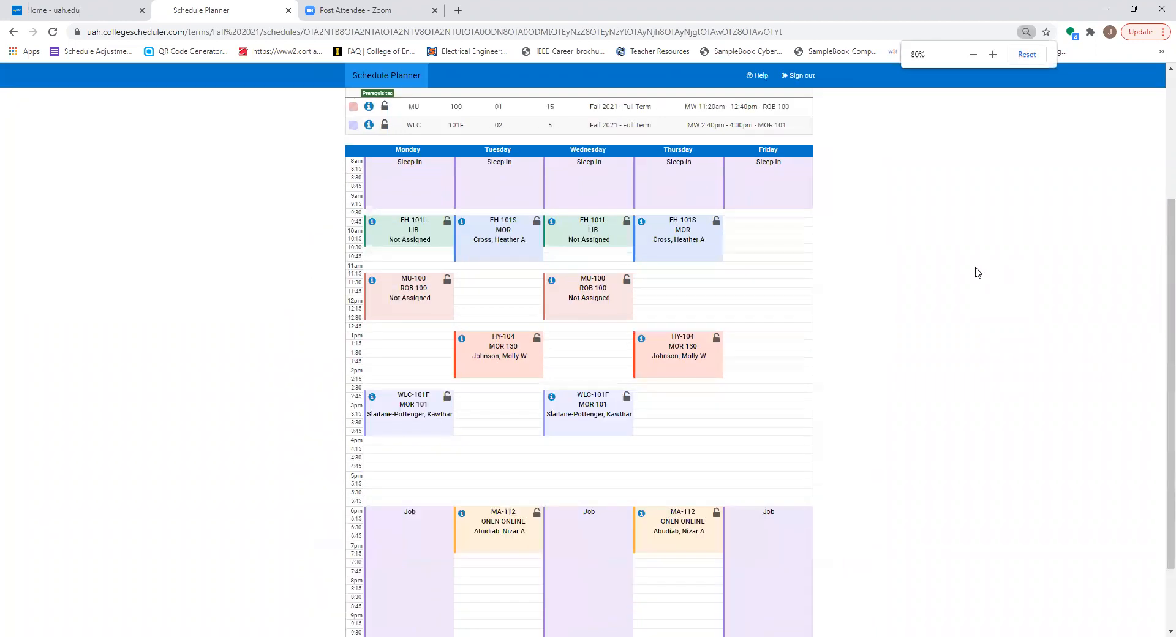
{"action": "key", "text": "Right"}
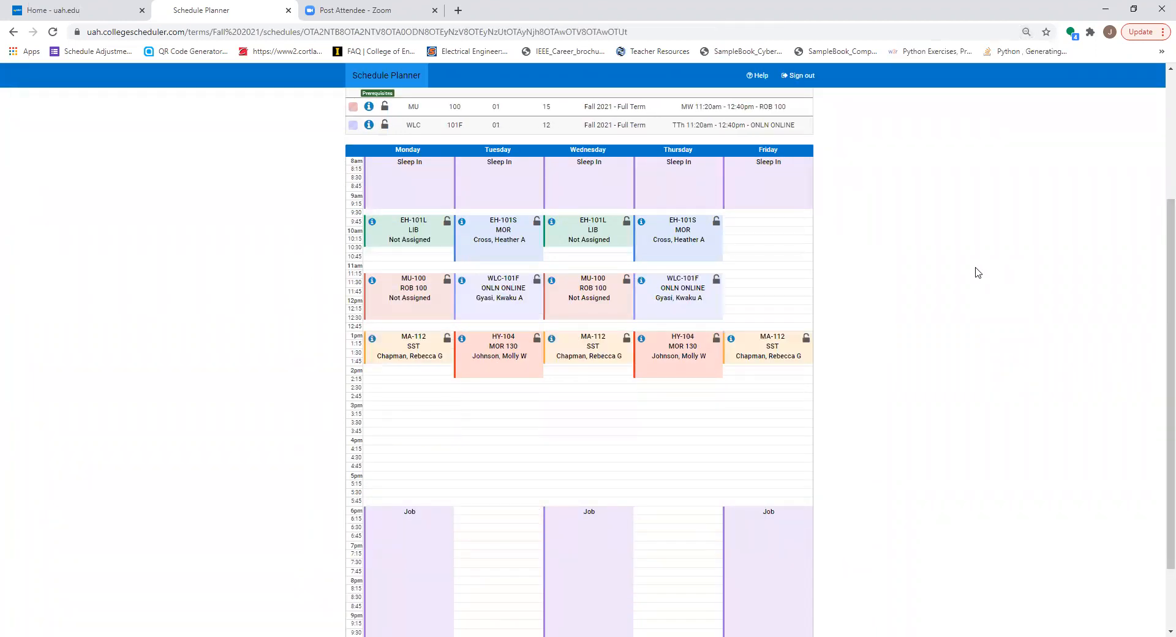
{"action": "key", "text": "Right"}
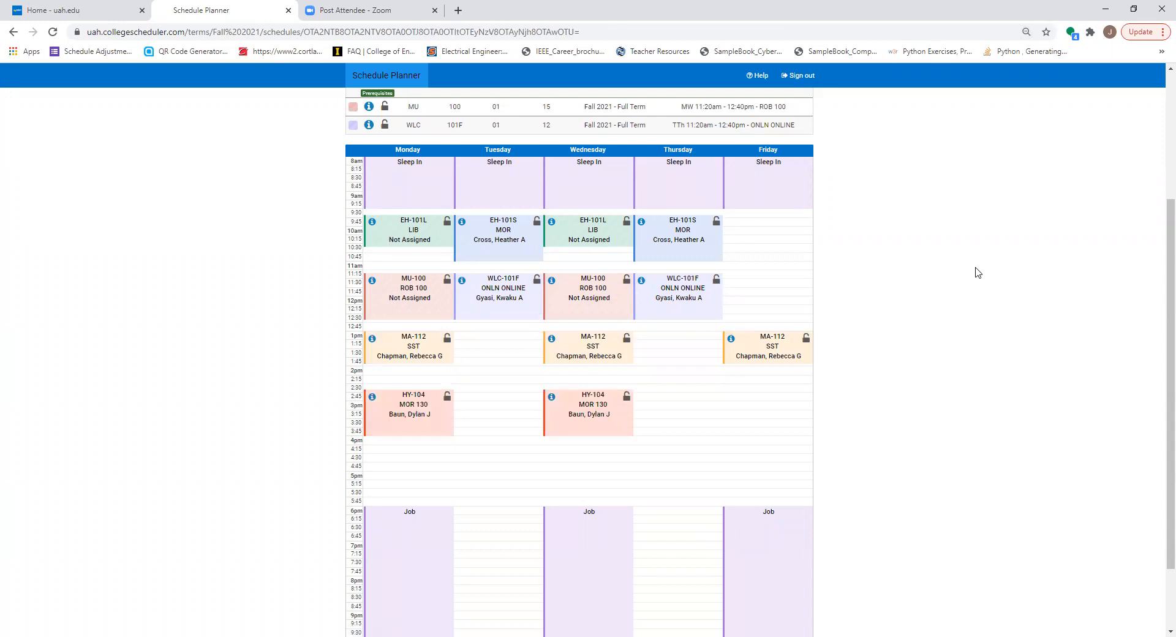
{"action": "key", "text": "Right"}
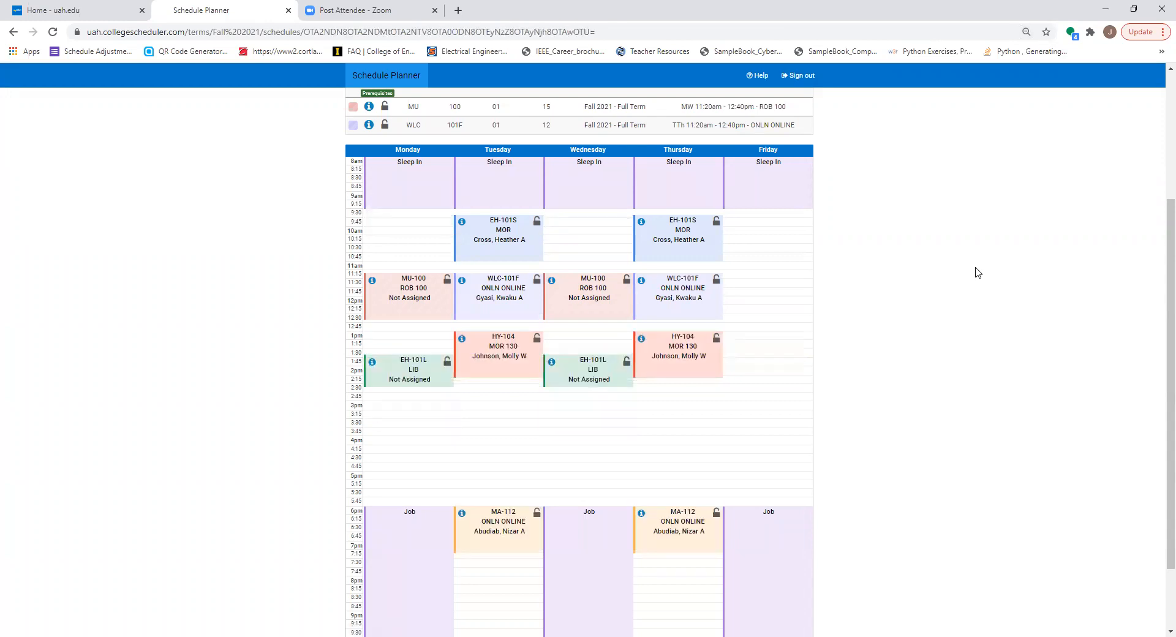
{"action": "key", "text": "Right"}
{"action": "key", "text": "Right"}
{"action": "key", "text": "Right"}
{"action": "key", "text": "Right"}
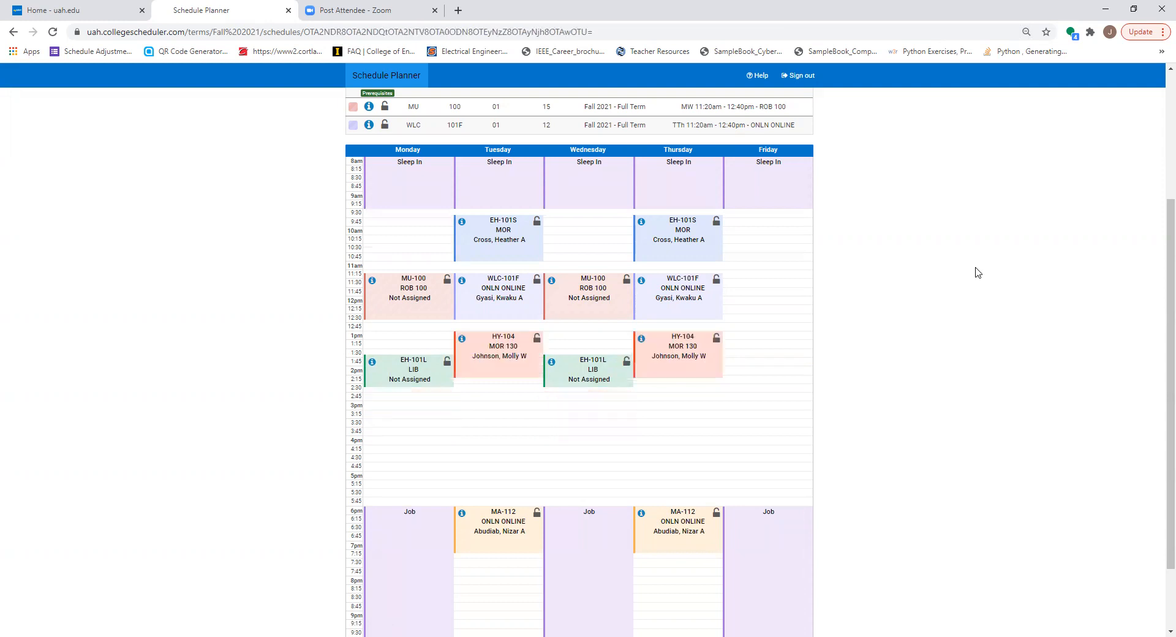
{"action": "key", "text": "Right"}
{"action": "key", "text": "Right"}
{"action": "key", "text": "Right"}
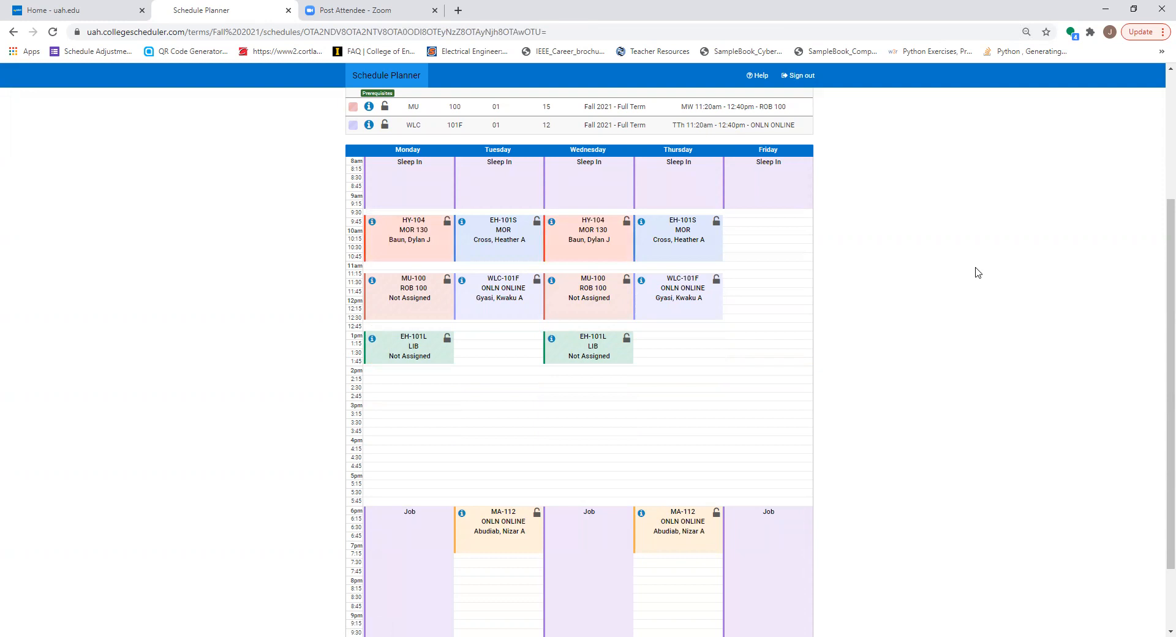
{"action": "key", "text": "Right"}
Step: Page through the potential schedules, comparing weekly calendars, and stop at Schedule 33 with HY 104 section 05 and MA 112 section 04
{"action": "key", "text": "Right"}
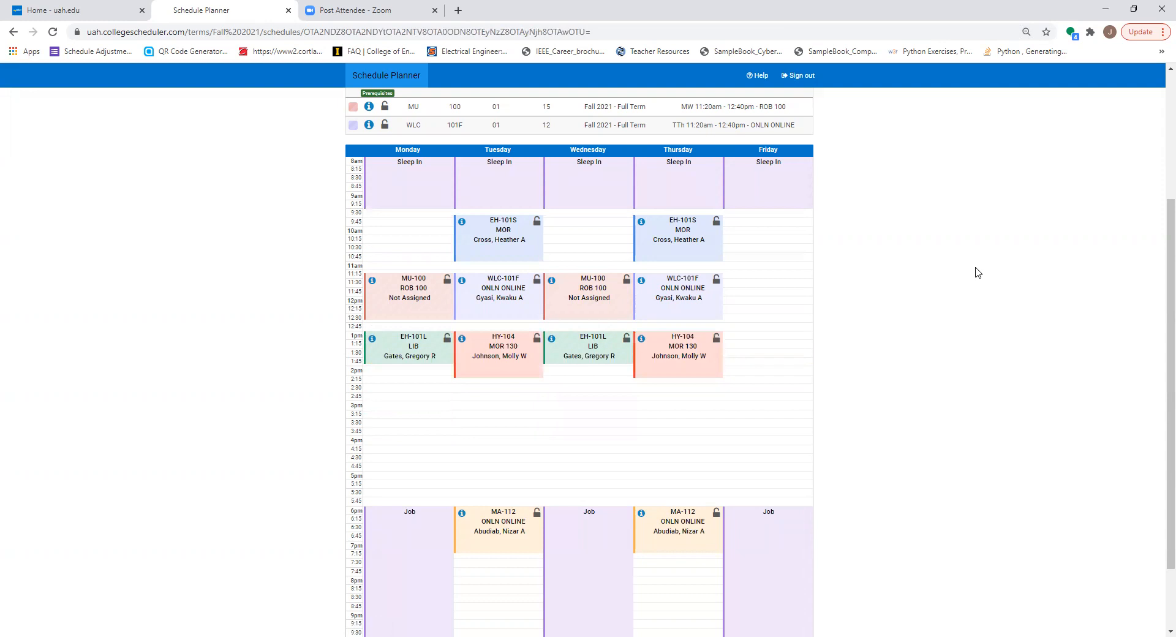
{"action": "key", "text": "Right"}
{"action": "key", "text": "Right"}
{"action": "key", "text": "Right"}
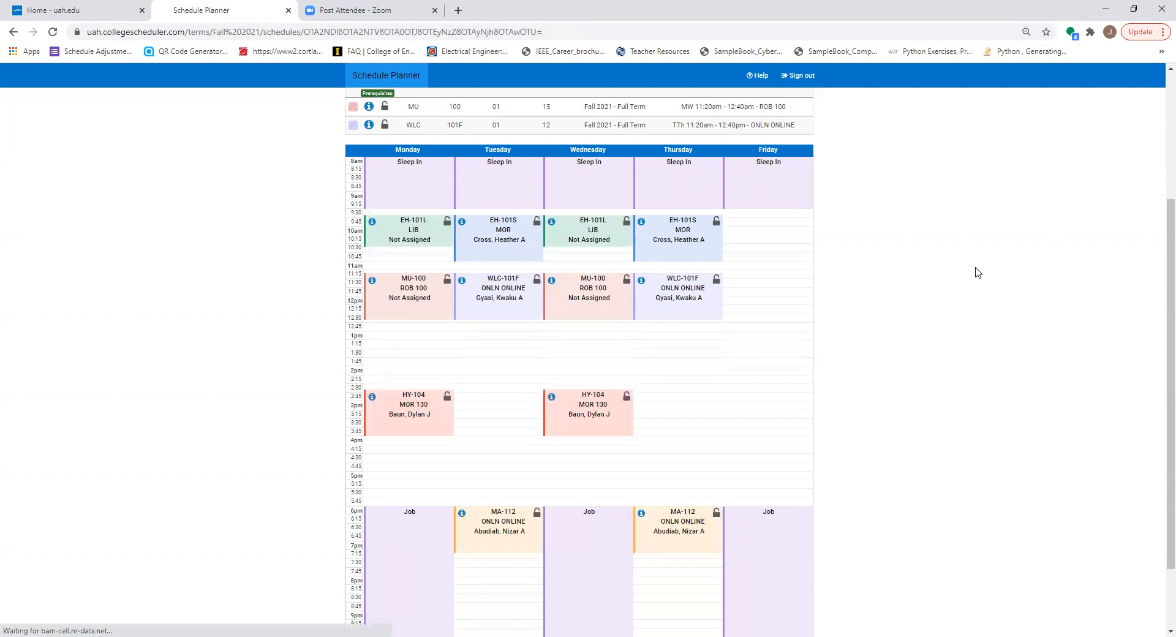
{"action": "key", "text": "Right"}
{"action": "key", "text": "Right"}
{"action": "key", "text": "Left"}
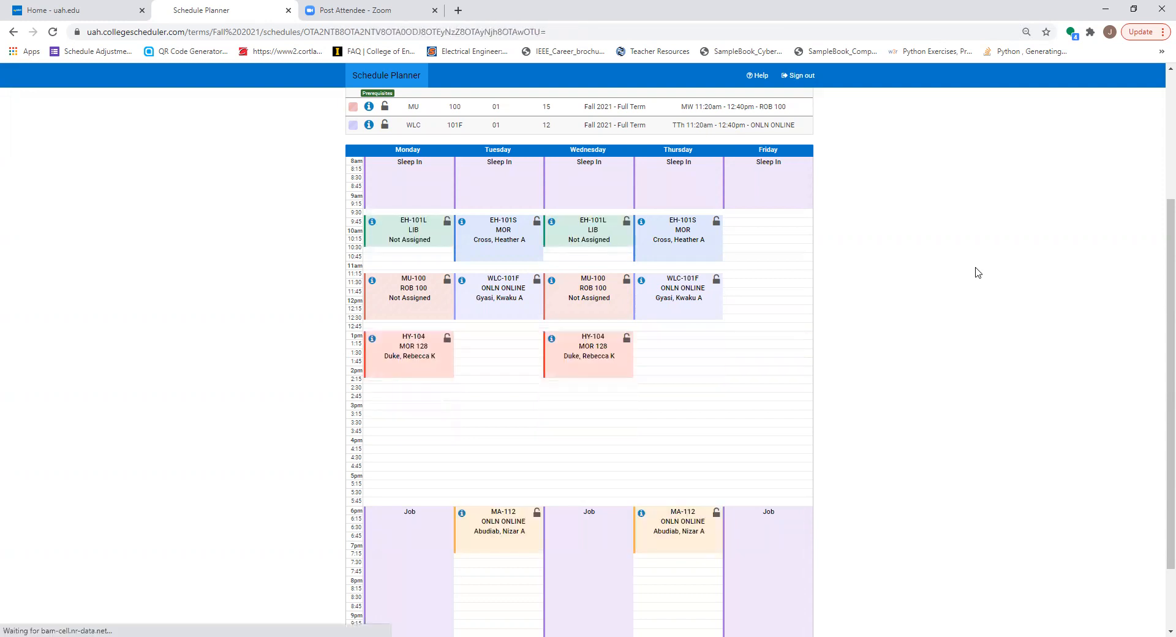
{"action": "key", "text": "Up"}
{"action": "key", "text": "Down"}
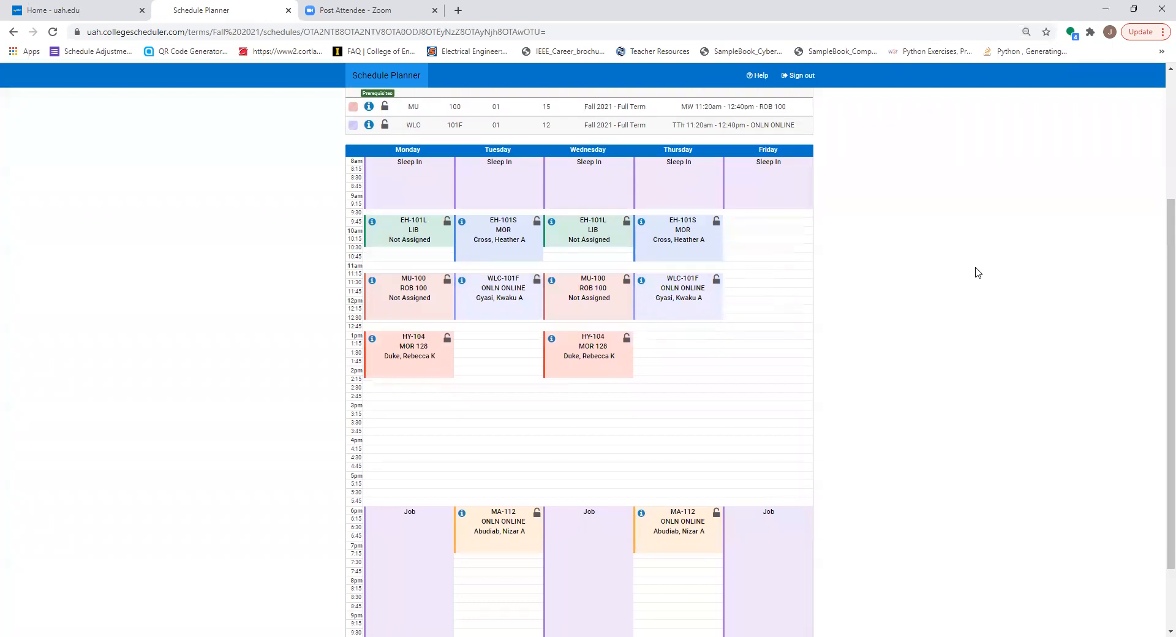
{"action": "key", "text": "Right"}
{"action": "key", "text": "Right"}
{"action": "key", "text": "Right"}
{"action": "key", "text": "Right"}
{"action": "key", "text": "Right"}
{"action": "key", "text": "Right"}
{"action": "key", "text": "Right"}
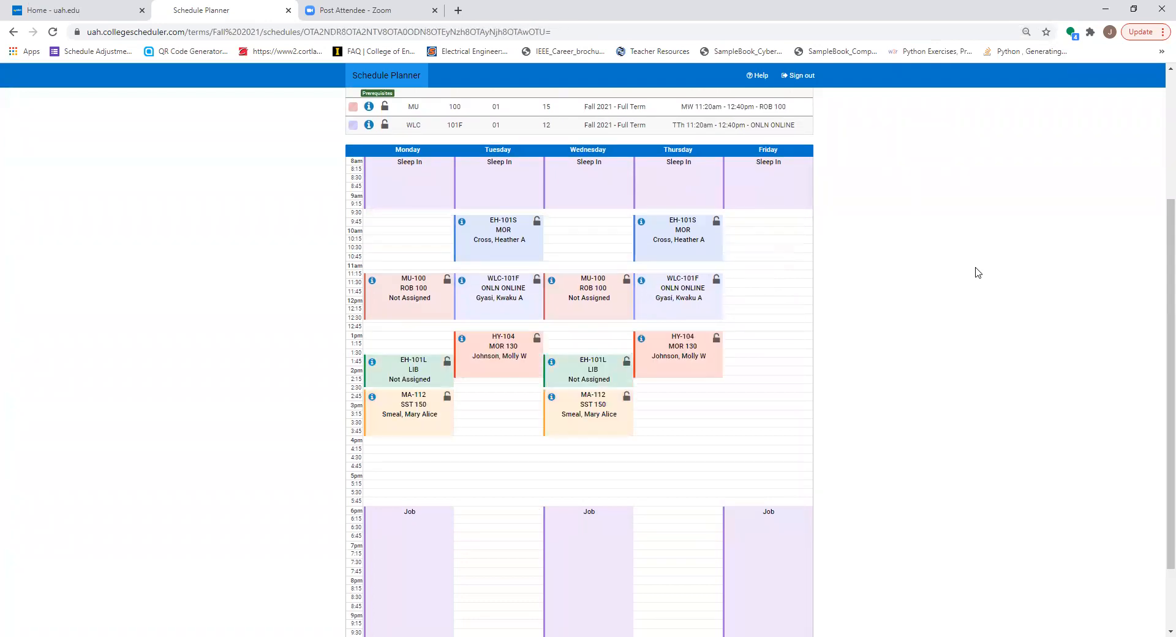
{"action": "key", "text": "Right"}
{"action": "key", "text": "Right"}
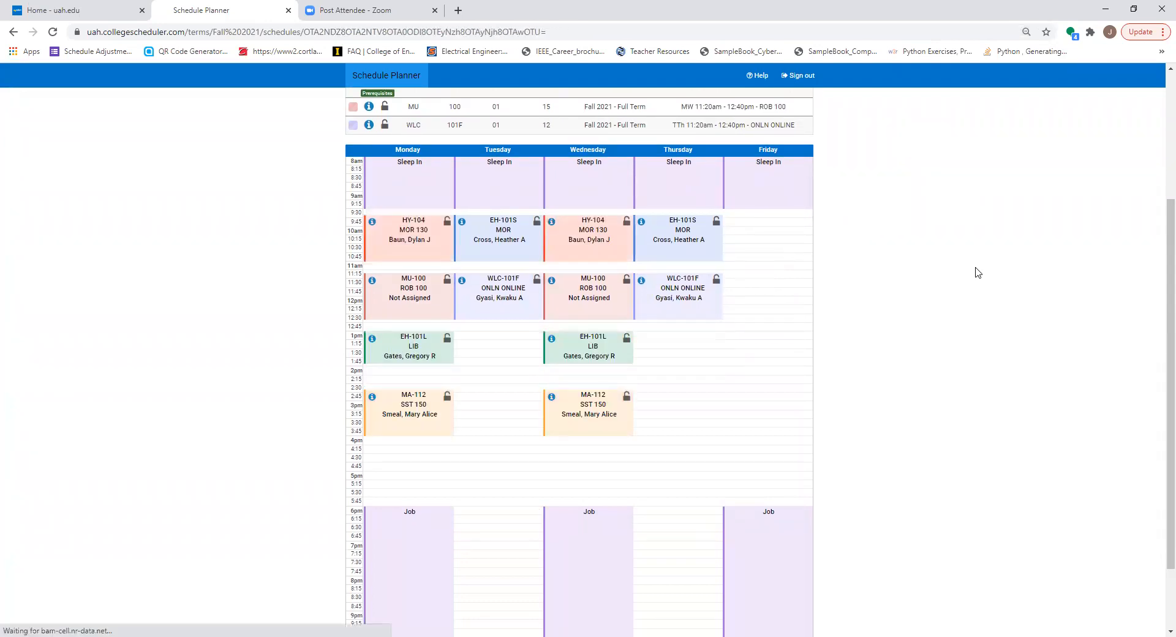
{"action": "key", "text": "Right"}
{"action": "key", "text": "Right"}
{"action": "key", "text": "Right"}
{"action": "key", "text": "Right"}
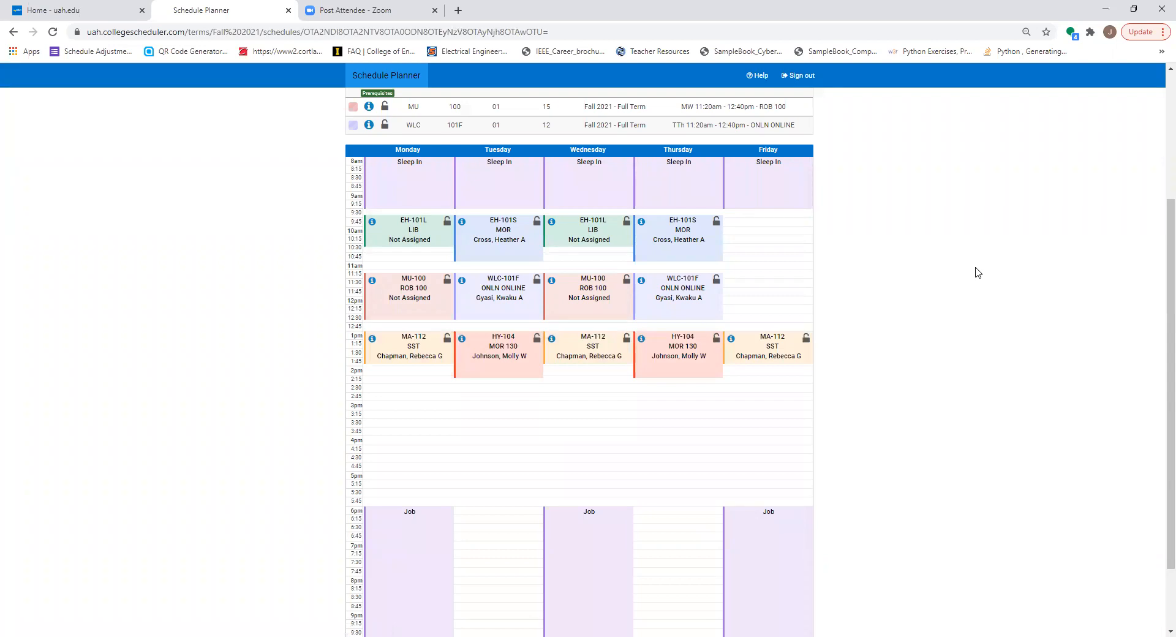
{"action": "key", "text": "Right"}
{"action": "key", "text": "Right"}
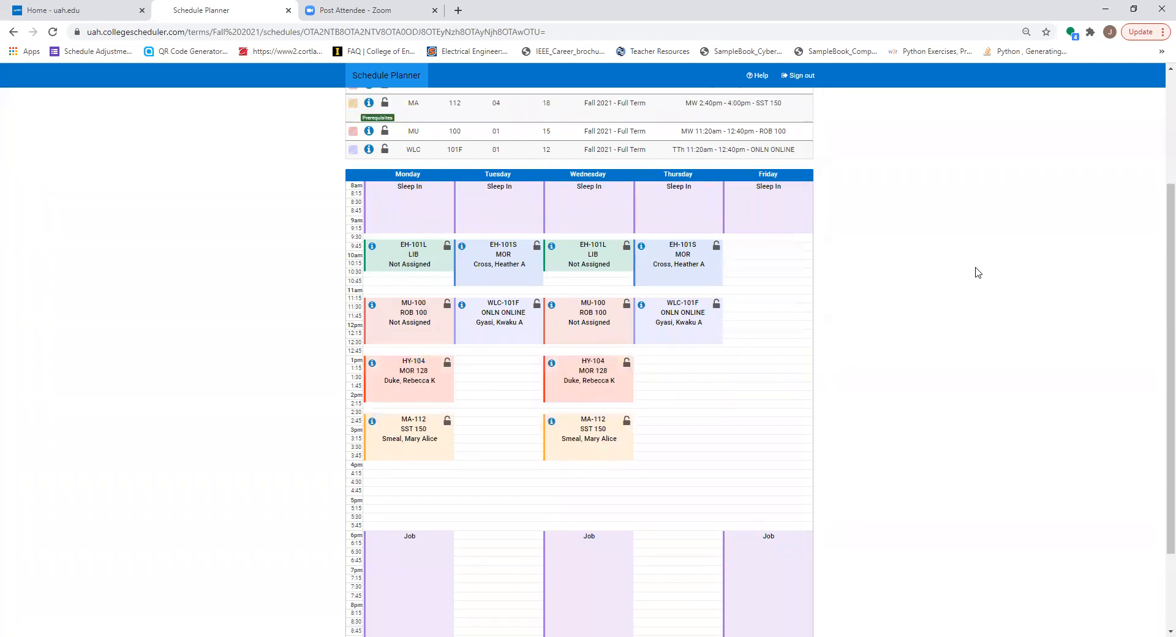
Step: Send Schedule 33 to the shopping cart and register for all six classes in the Schedule Planner Registration Cart
{"action": "scroll", "coordinate": [763, 263], "scroll_direction": "up", "scroll_amount": 3}
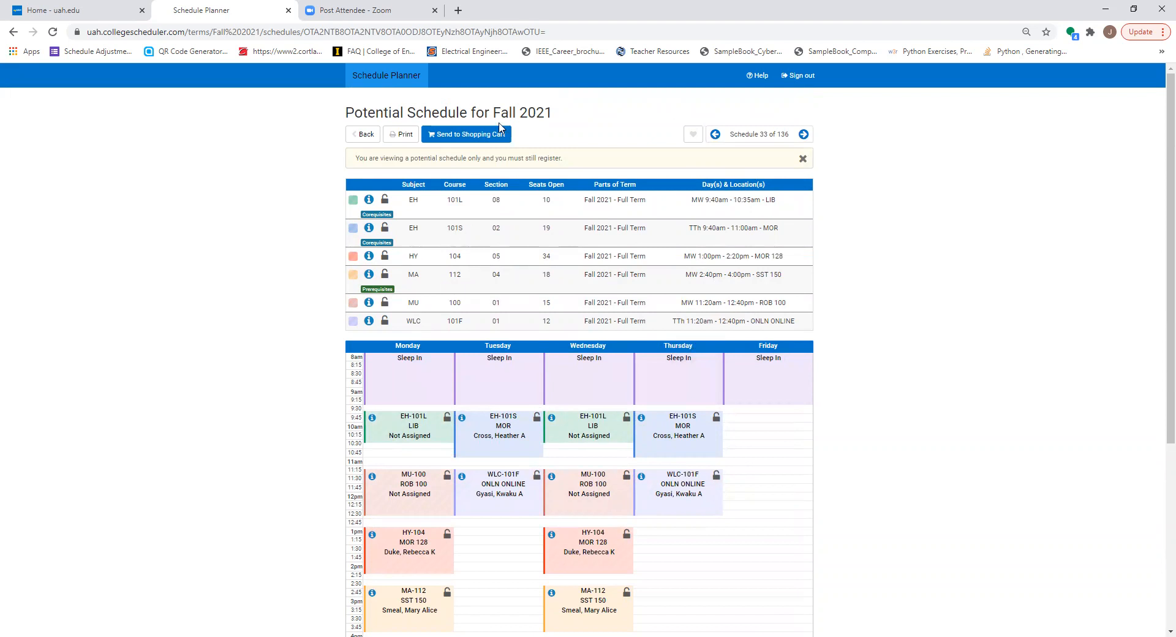
{"action": "left_click", "coordinate": [469, 139]}
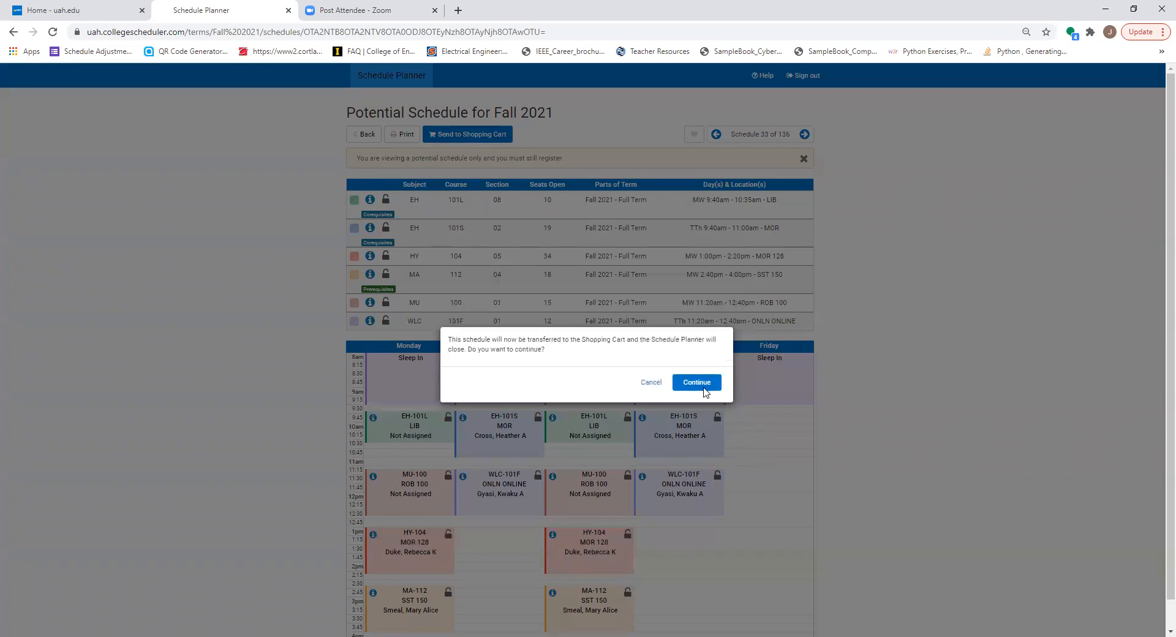
{"action": "left_click", "coordinate": [705, 388]}
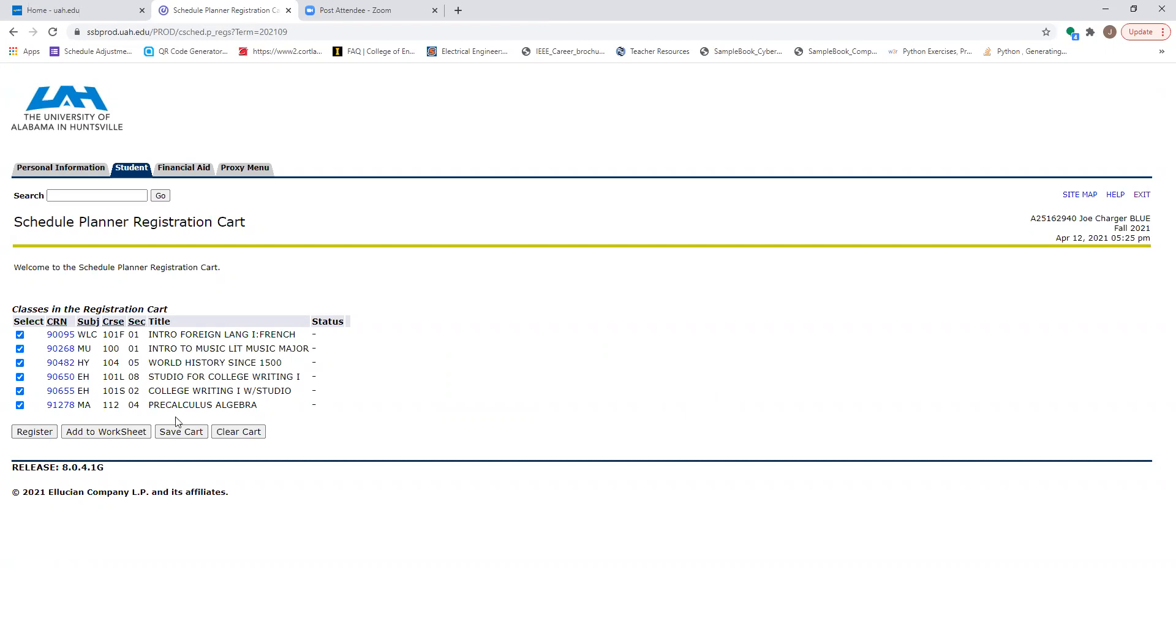
{"action": "left_click", "coordinate": [35, 434]}
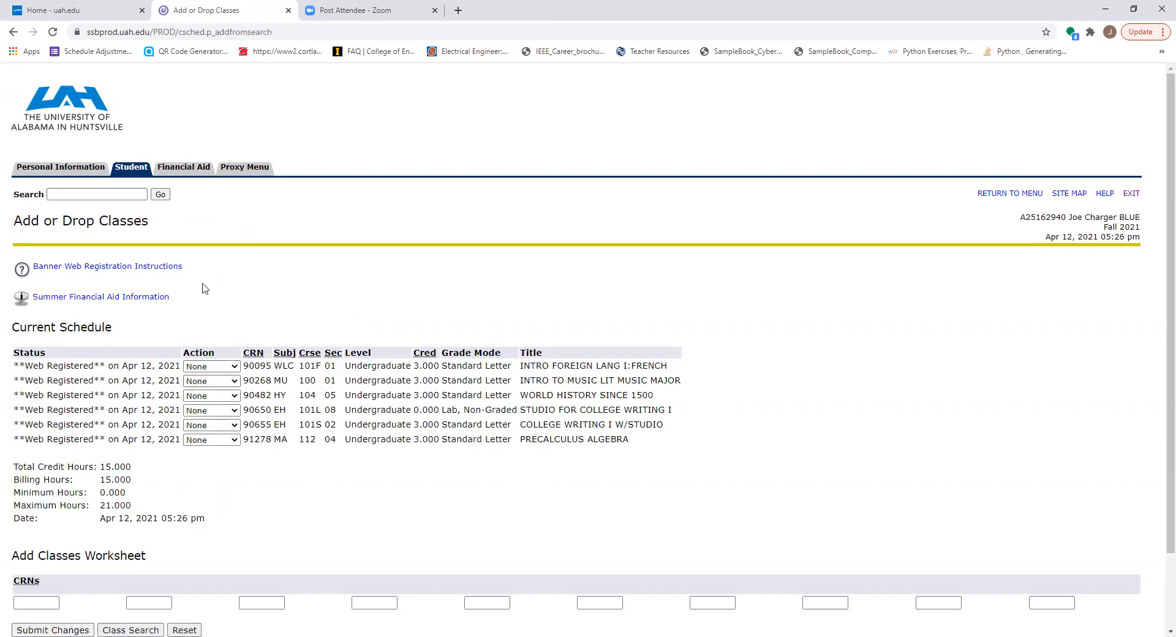
{"action": "scroll", "coordinate": [248, 339], "scroll_direction": "down", "scroll_amount": 3}
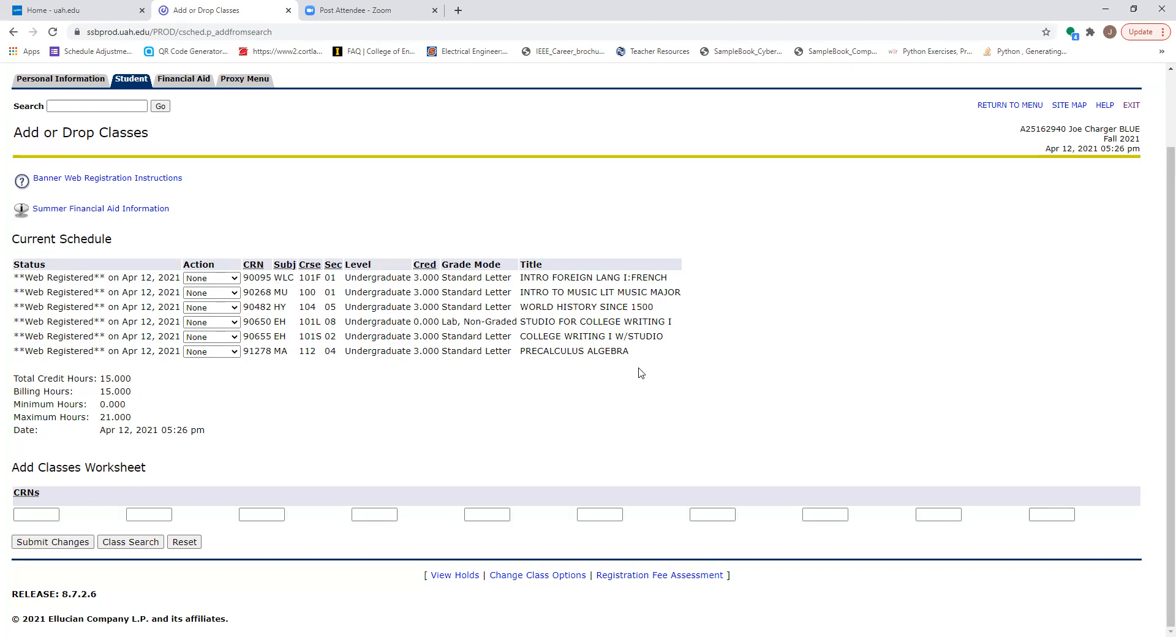
Step: Return to the Registration menu and open Week at a Glance to review the week of Aug 16, 2021
{"action": "left_click", "coordinate": [1033, 108]}
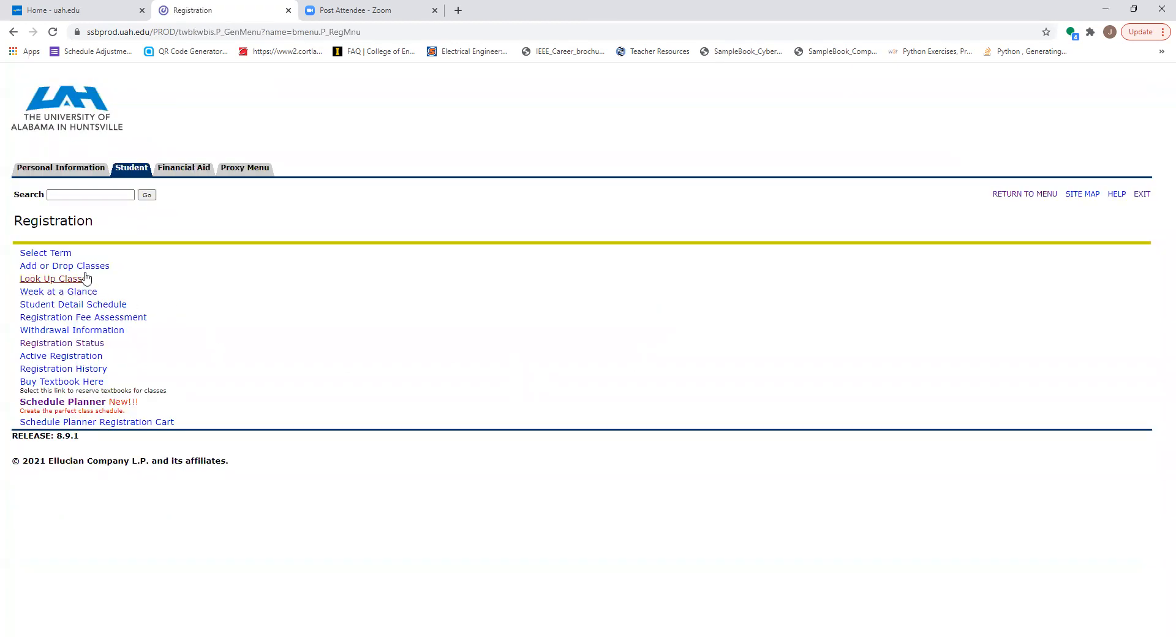
{"action": "left_click", "coordinate": [86, 292]}
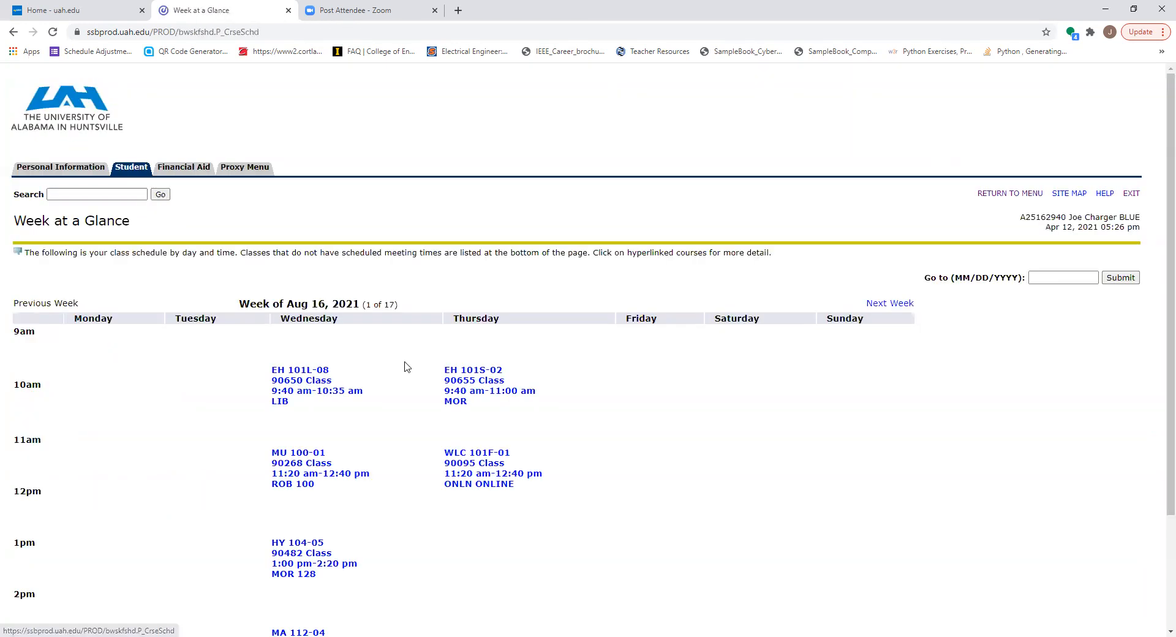
{"action": "scroll", "coordinate": [422, 386], "scroll_direction": "down", "scroll_amount": 2}
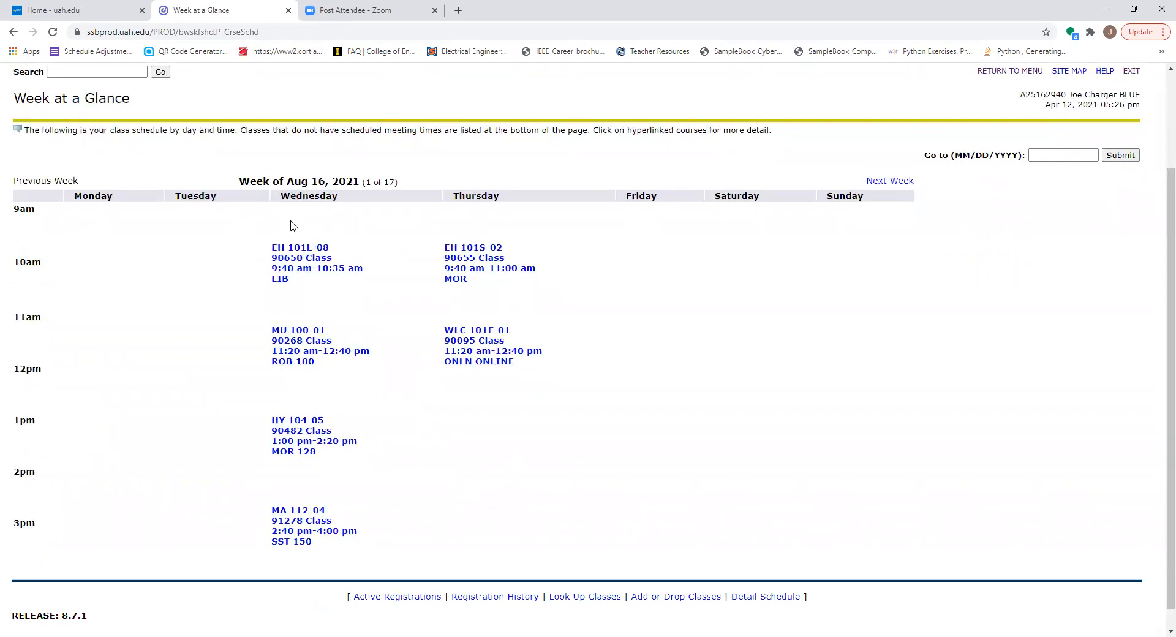
Step: Advance Week at a Glance to the week of Aug 23, 2021 and review the registered class days, times and locations
{"action": "left_click", "coordinate": [900, 185]}
{"action": "scroll", "coordinate": [631, 416], "scroll_direction": "down", "scroll_amount": 3}
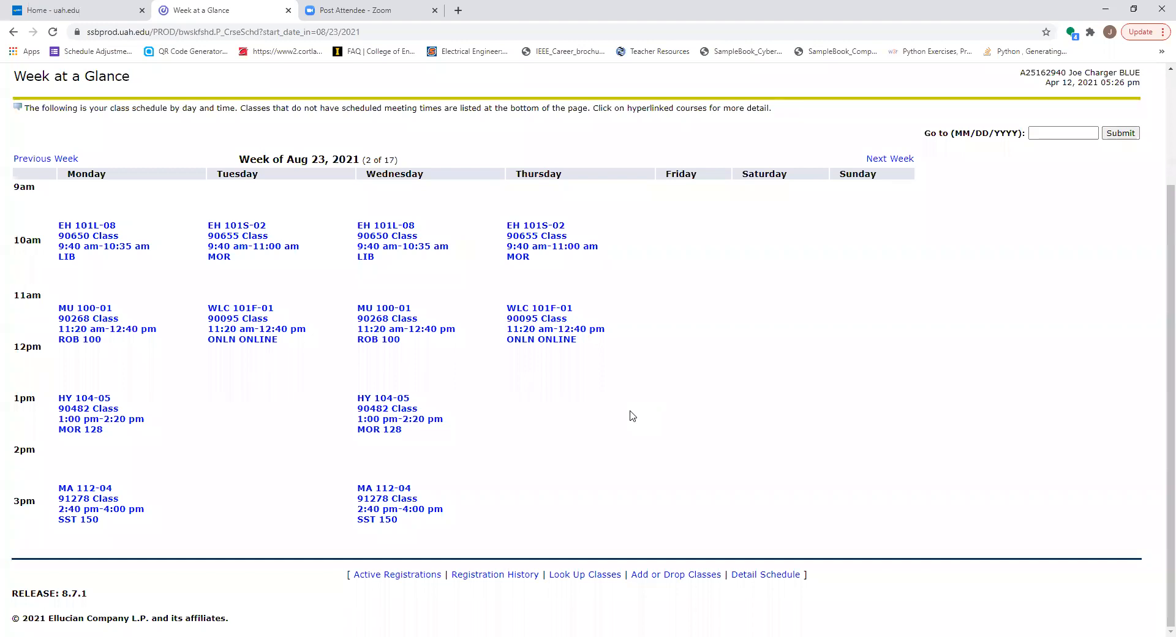
{"action": "scroll", "coordinate": [484, 401], "scroll_direction": "up", "scroll_amount": 3}
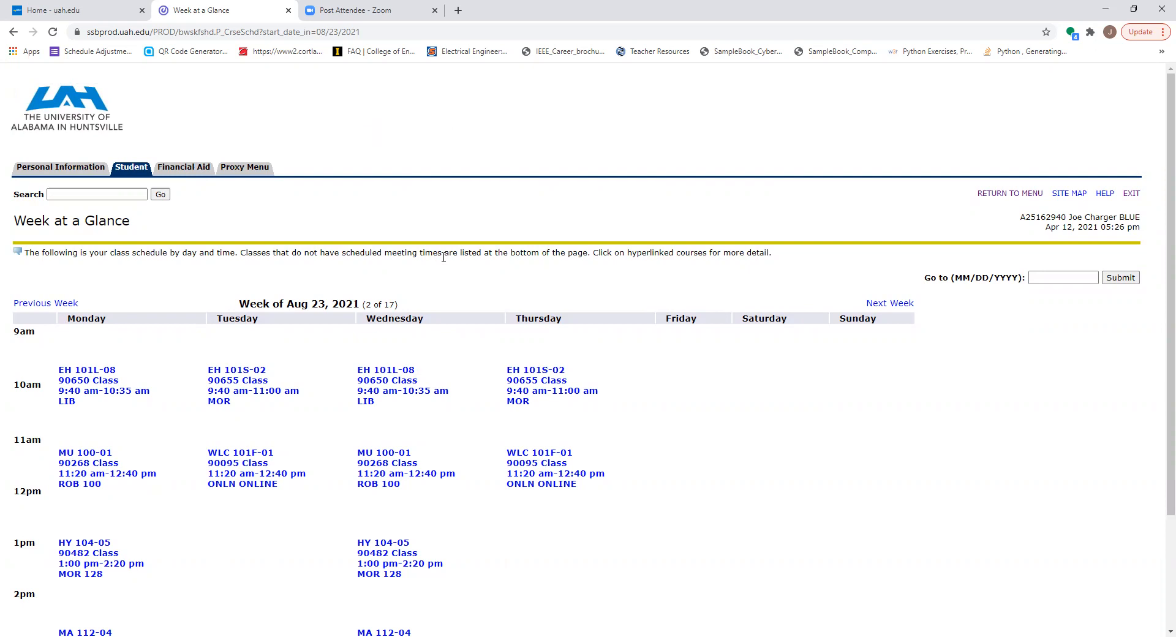
{"action": "scroll", "coordinate": [412, 493], "scroll_direction": "down", "scroll_amount": 3}
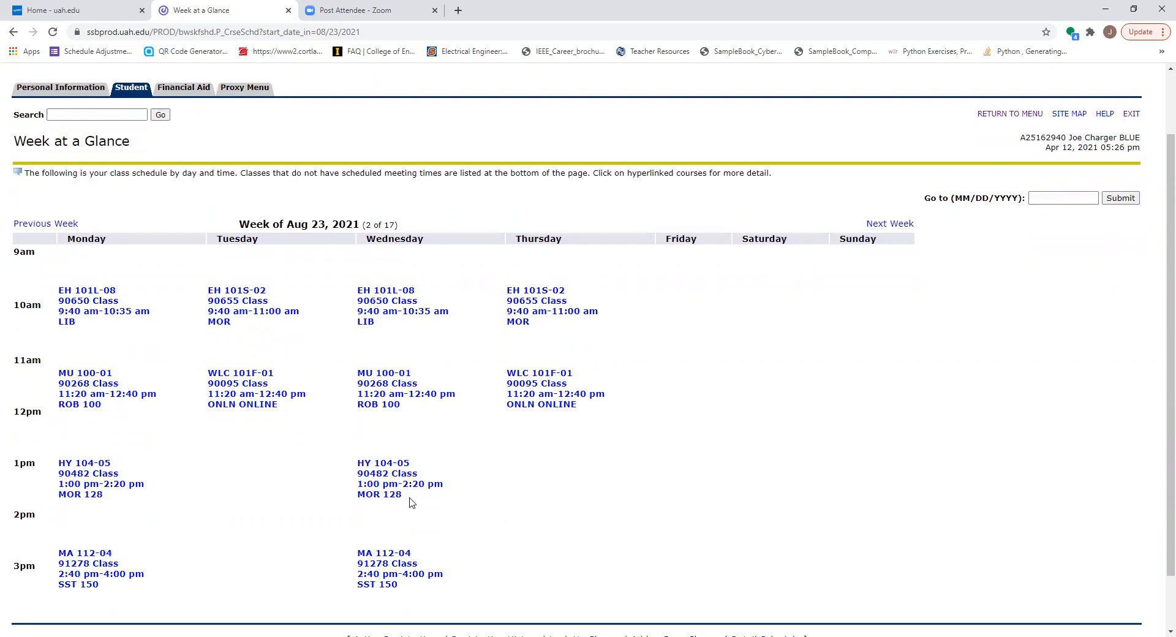
{"action": "scroll", "coordinate": [410, 502], "scroll_direction": "up", "scroll_amount": 2}
{"action": "scroll", "coordinate": [410, 502], "scroll_direction": "up", "scroll_amount": 1}
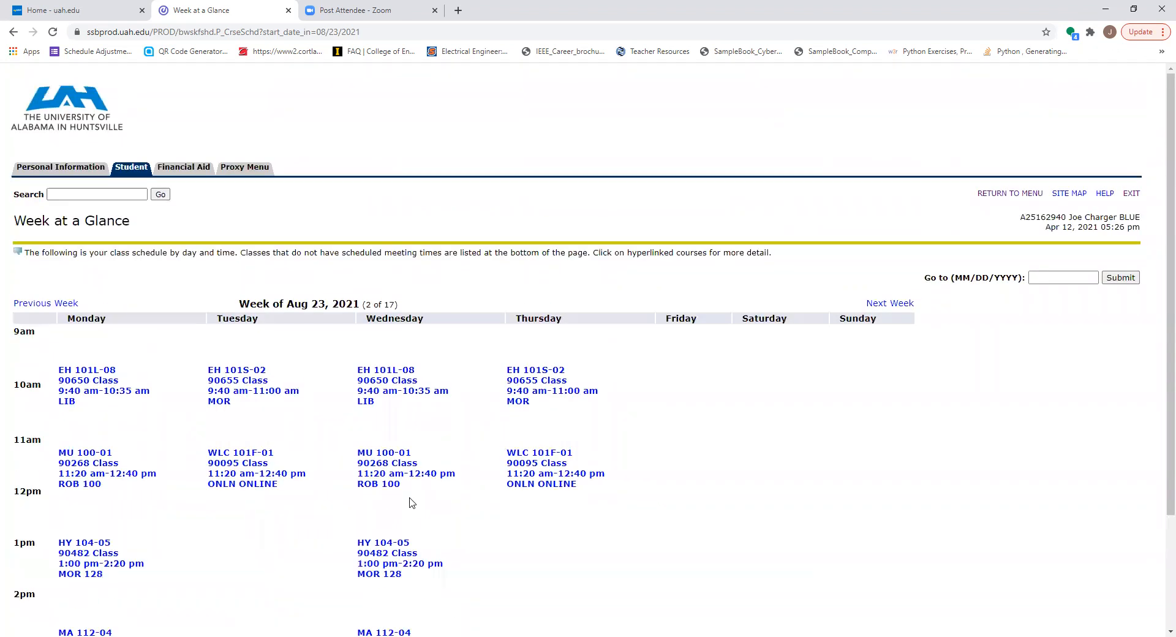